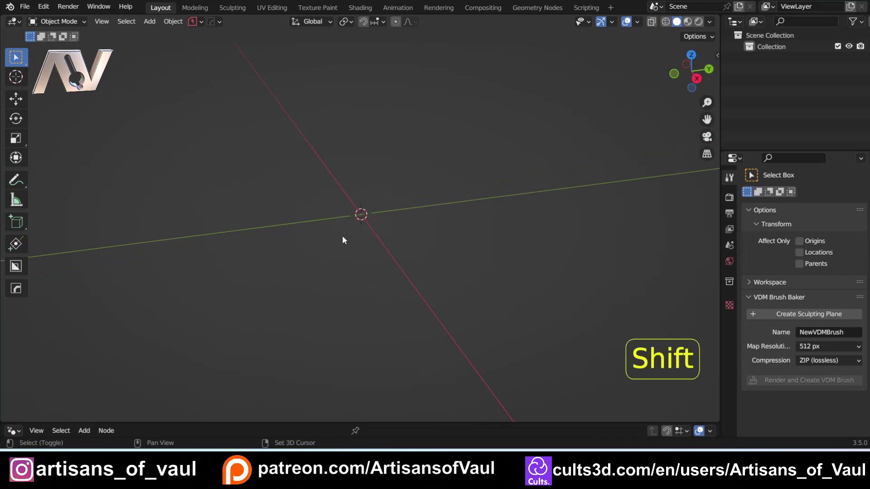
Step: Add a mesh plane at the origin and enlarge it well beyond its default size, with the scale applied
key("shift+a")
mouse_move(327, 207)
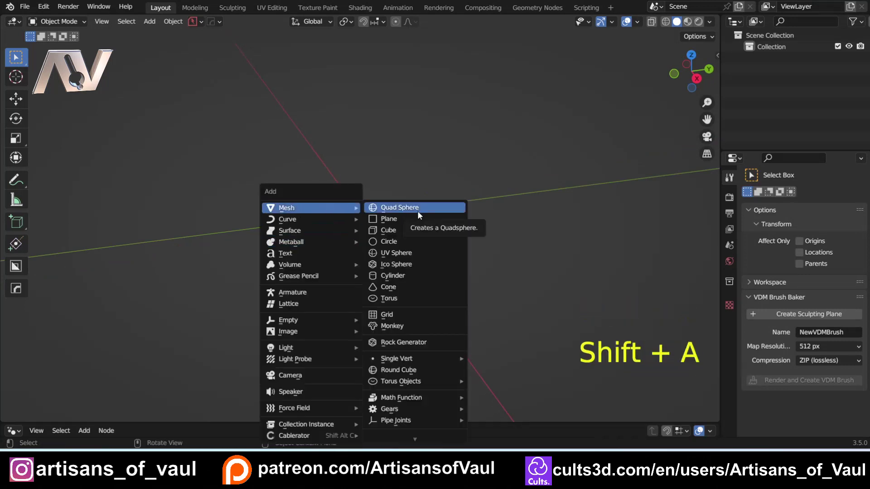
left_click(399, 220)
key("s")
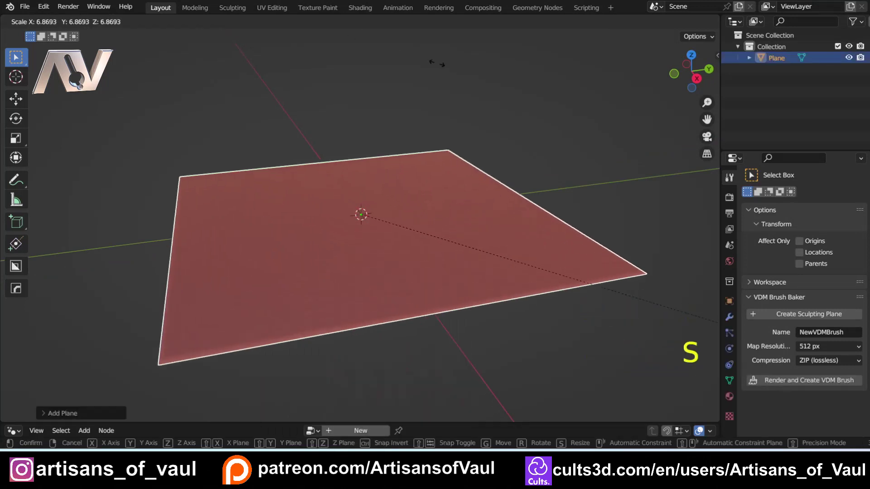
left_click(320, 278)
key("ctrl+a")
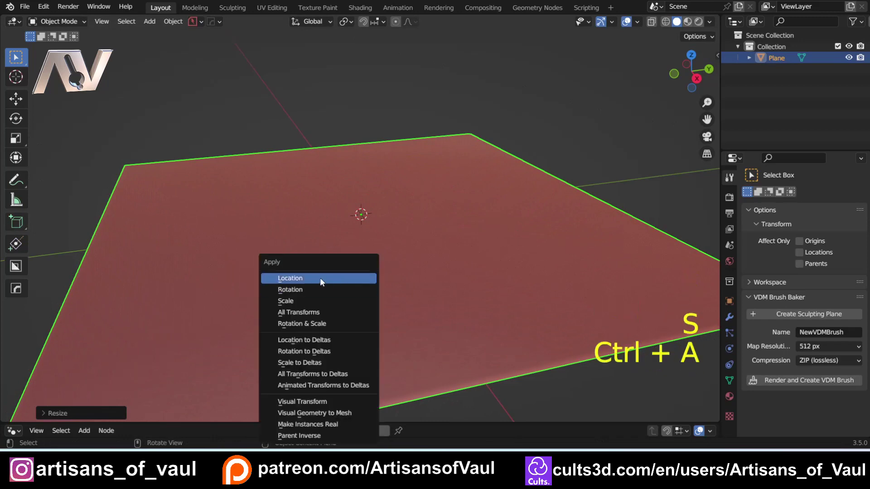
left_click(296, 302)
Step: Subdivide the whole plane in edge edit mode with 100 cuts
scroll(337, 266, "down", 4)
middle_click_drag(327, 258, 311, 273)
key("Tab")
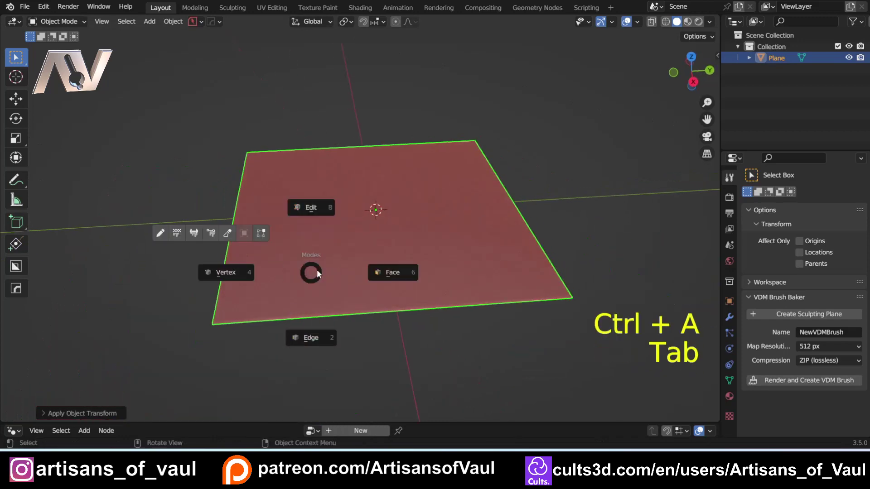
left_click(311, 341)
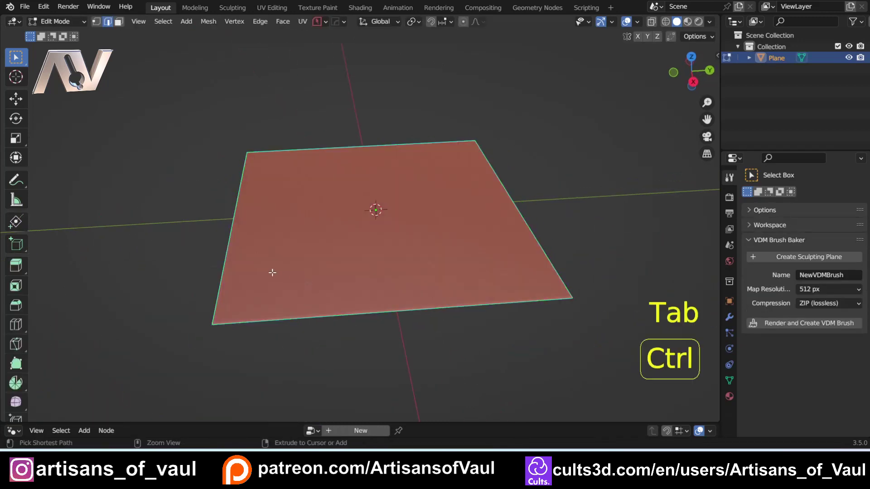
key("ctrl+e")
left_click(244, 209)
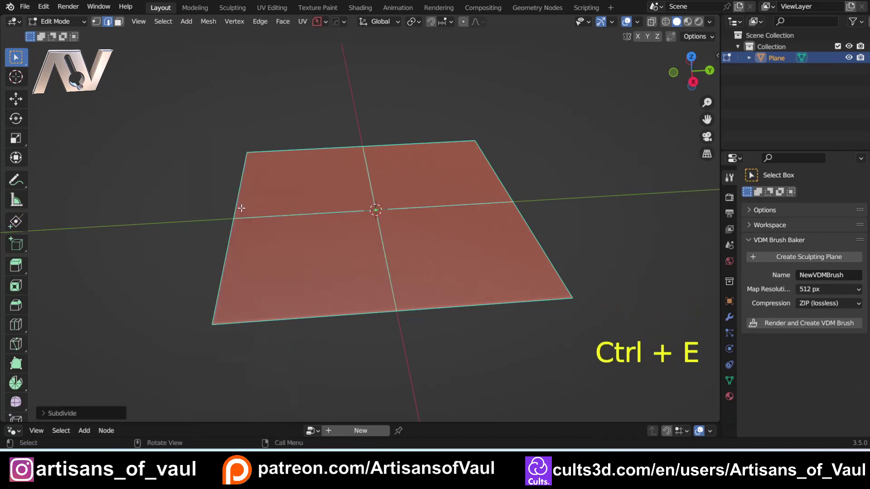
left_click(67, 414)
double_click(145, 336)
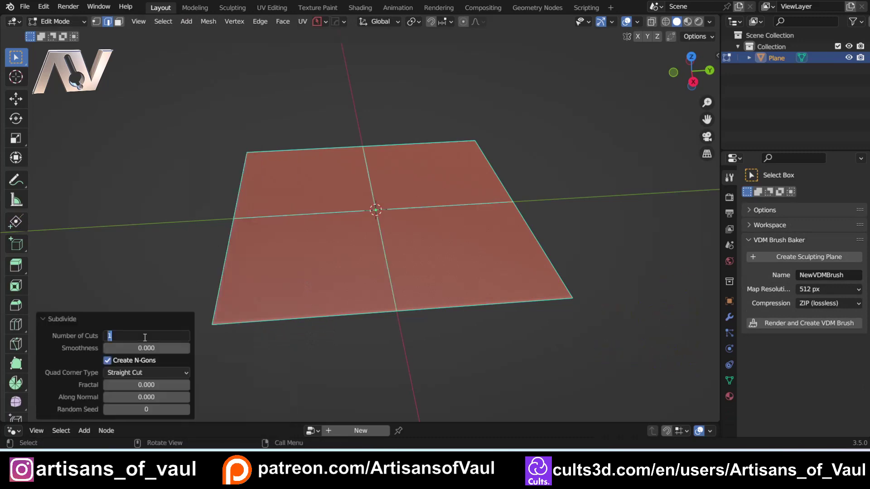
type("100")
key("Return")
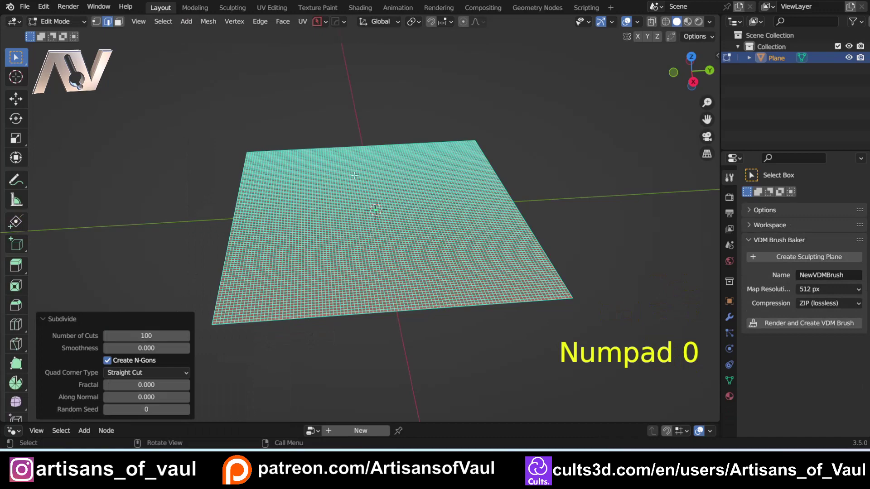
Step: Add a Subdivision Surface modifier to the plane and set its subdivision type to Simple
scroll(327, 224, "up", 3)
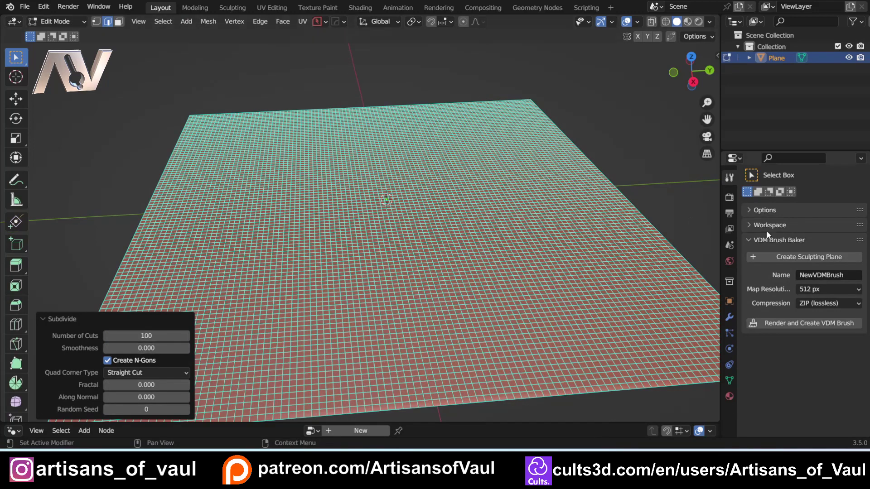
left_click(728, 317)
left_click(778, 195)
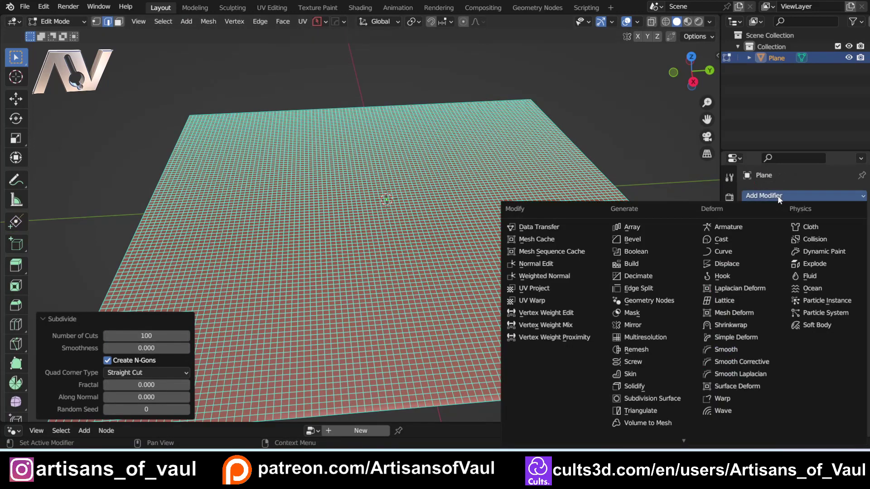
left_click(653, 398)
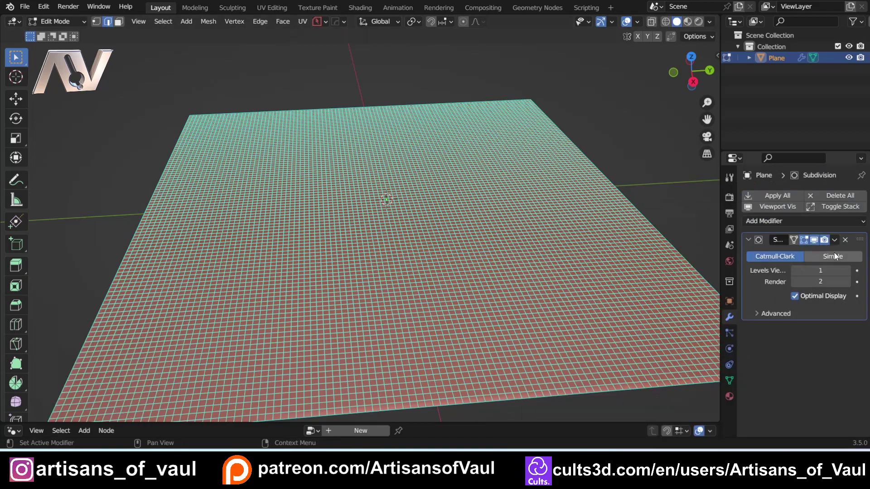
middle_click_drag(399, 308, 523, 235, "shift")
scroll(272, 317, "up", 2)
middle_click_drag(145, 395, 188, 346, "shift")
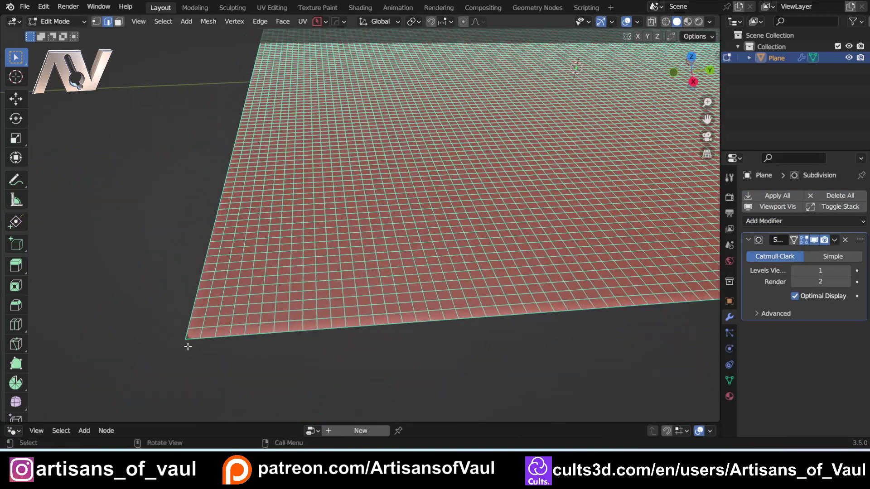
left_click(833, 257)
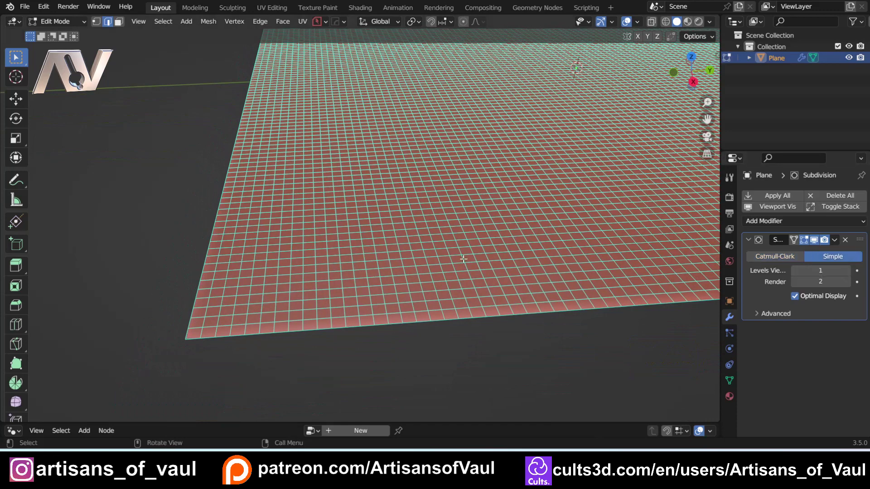
Step: Return the plane to Object Mode and add a Displace modifier to it
scroll(463, 259, "down", 3)
middle_click_drag(561, 179, 400, 259, "shift")
key("Tab")
left_click(392, 199)
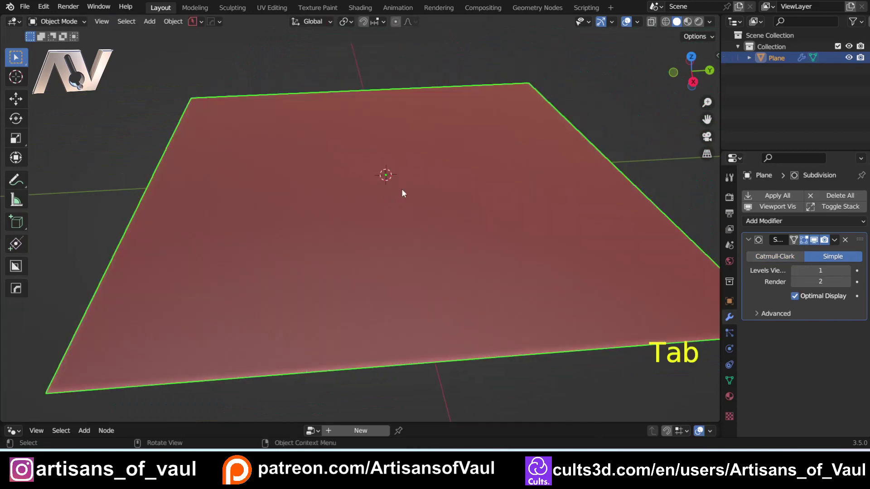
scroll(403, 190, "down", 2)
middle_click_drag(420, 186, 362, 208)
middle_click_drag(207, 230, 249, 220)
left_click(783, 221)
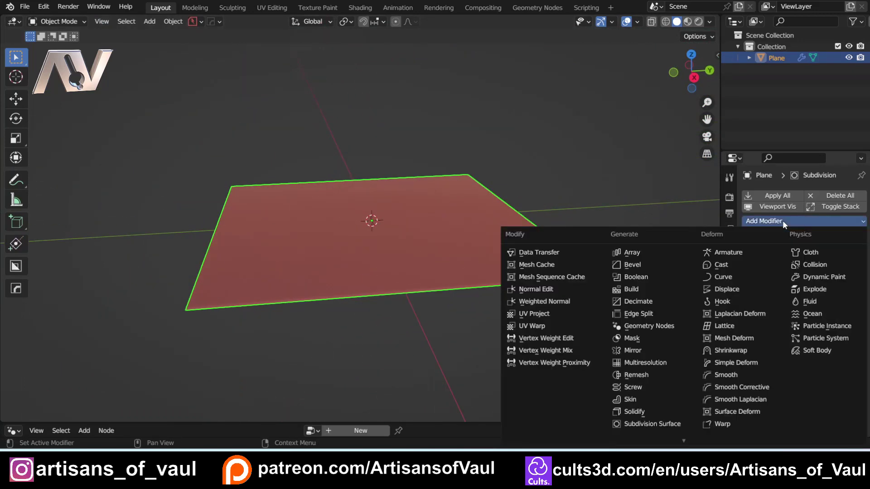
left_click(734, 290)
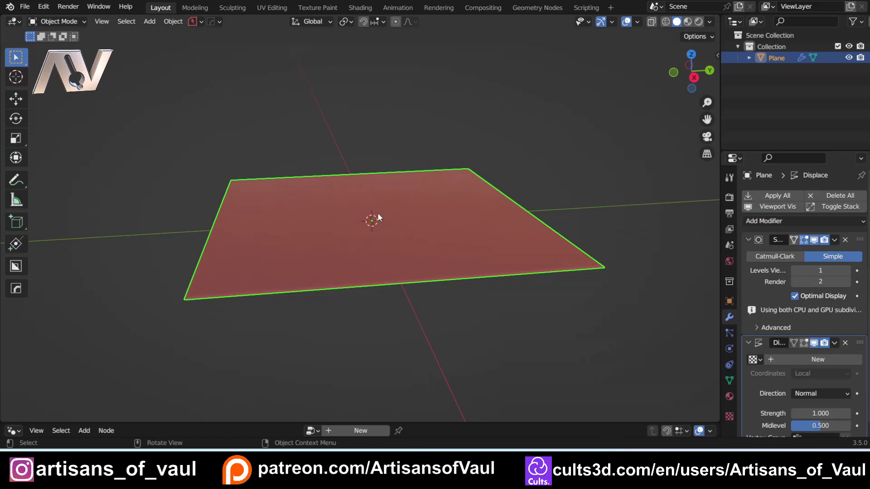
Step: Search the add-ons in the preferences for "land" to check the A.N.T.Landscape add-on, and close the preferences
left_click(44, 7)
left_click(68, 167)
left_click_drag(215, 22, 362, 95)
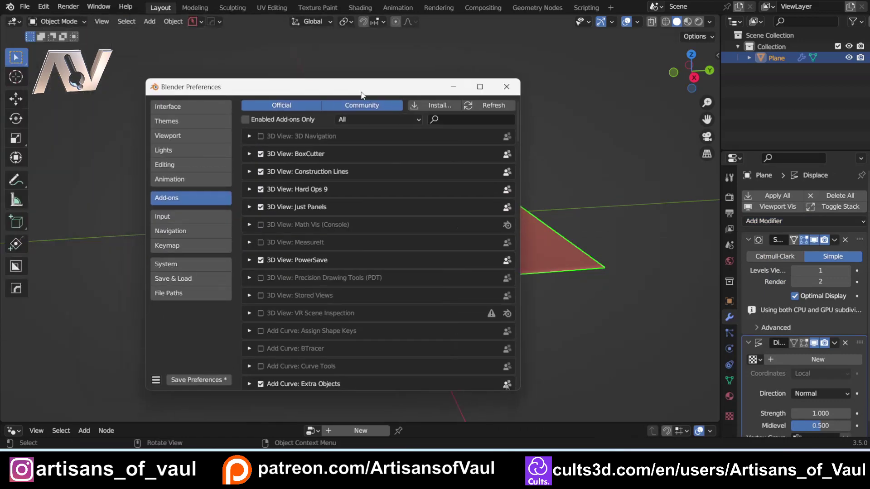
left_click(467, 121)
type("land")
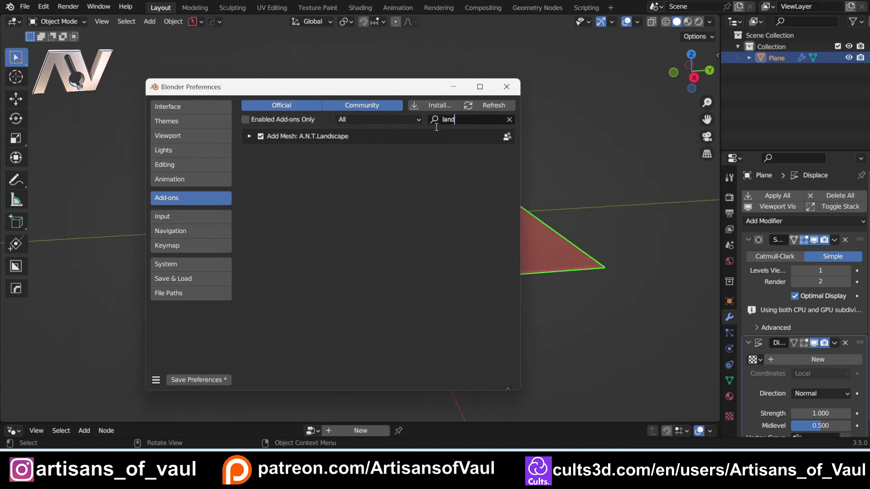
left_click(507, 87)
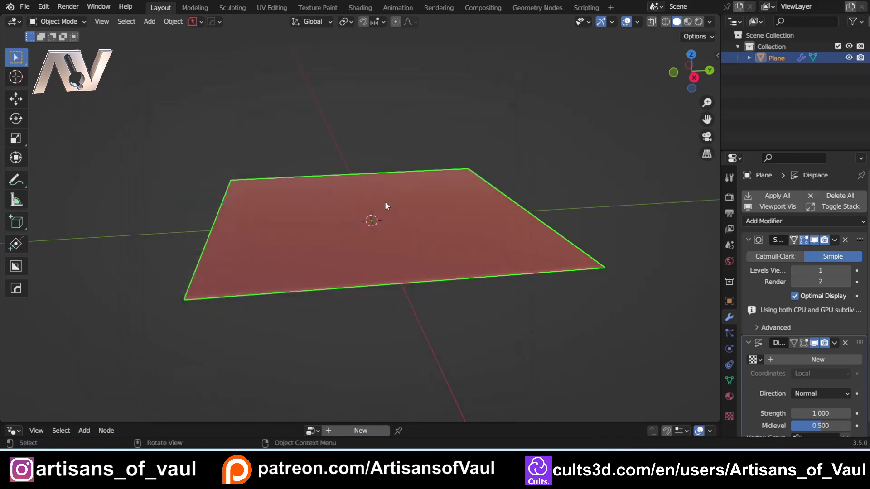
Step: Create a new texture for the Displace modifier and set its type to Clouds
scroll(387, 190, "up", 1)
scroll(797, 334, "down", 1)
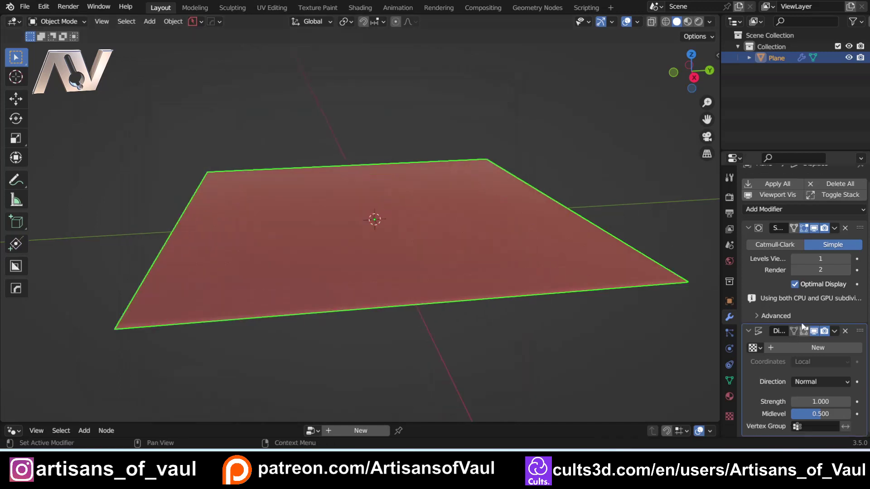
scroll(602, 285, "up", 2)
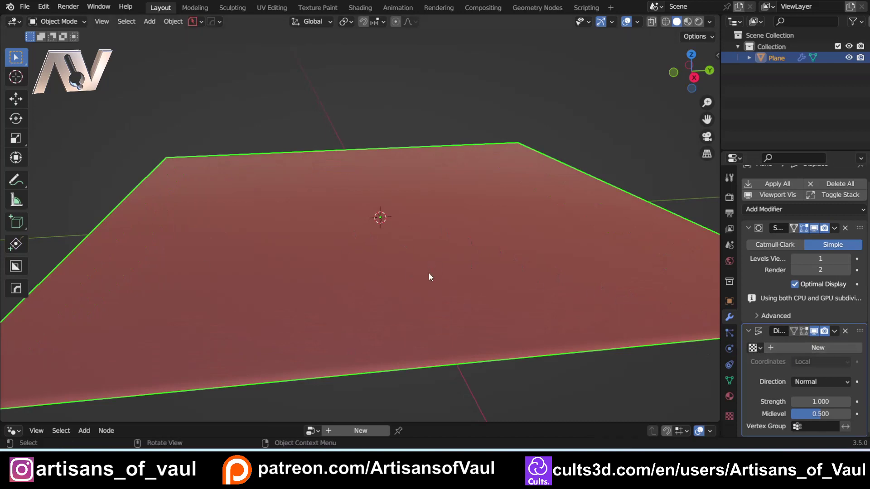
left_click(771, 347)
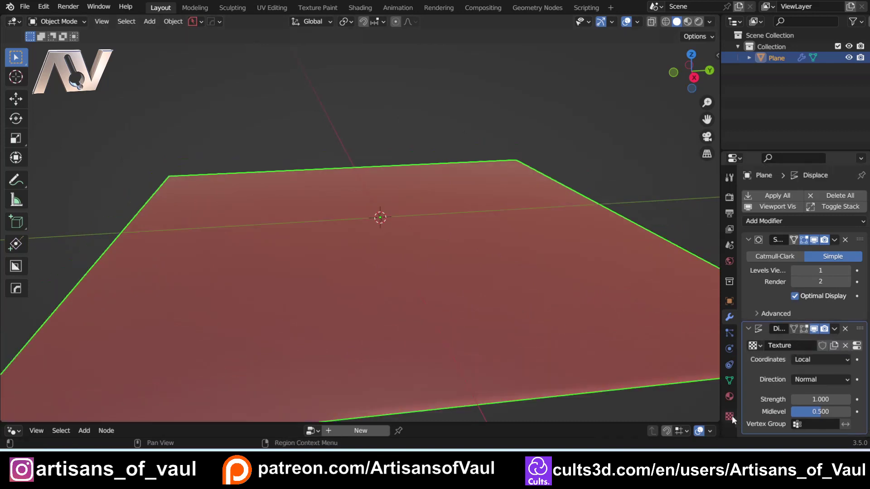
left_click(731, 416)
left_click(805, 229)
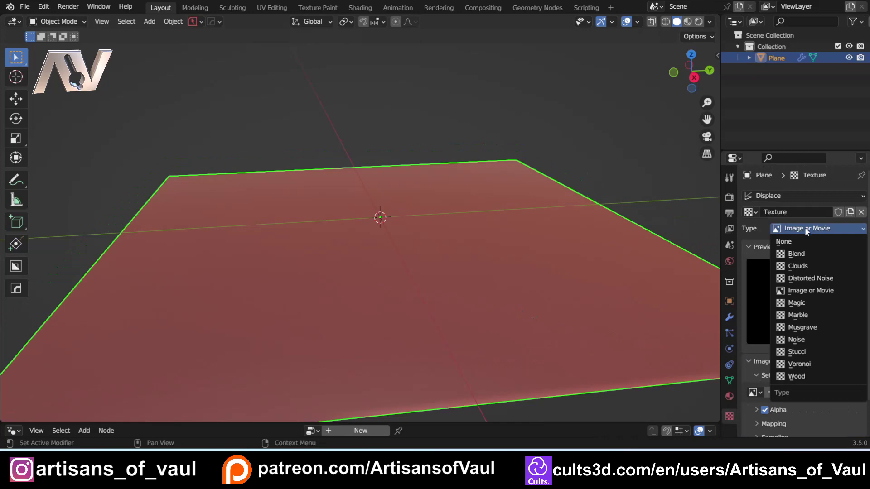
left_click(792, 266)
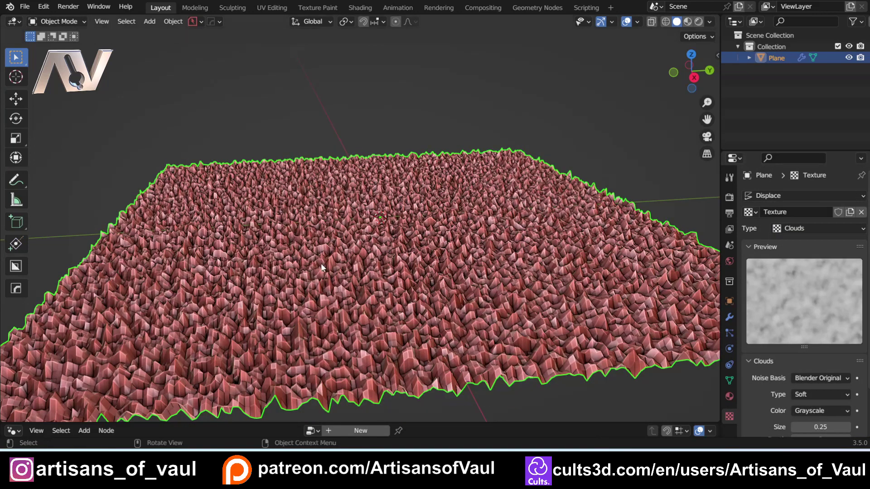
Step: Set the Clouds texture's size to 2
scroll(429, 235, "down", 3)
mouse_move(293, 224)
middle_mouse_down()
mouse_move(284, 241)
mouse_move(280, 227)
middle_mouse_up()
scroll(284, 241, "up", 2)
scroll(789, 296, "down", 3)
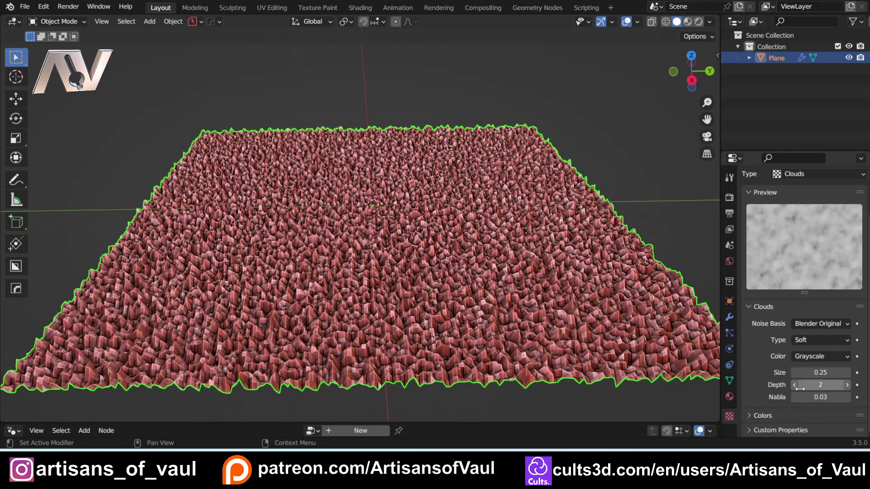
left_click(805, 373)
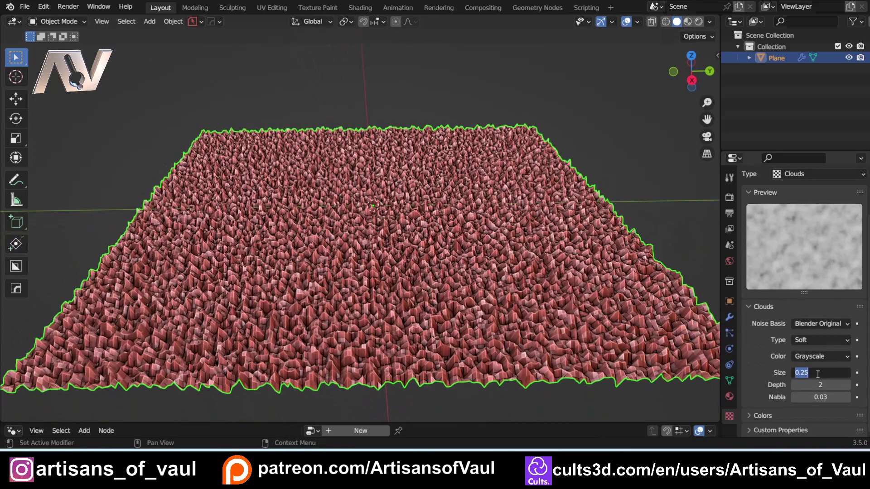
type("2")
key("Return")
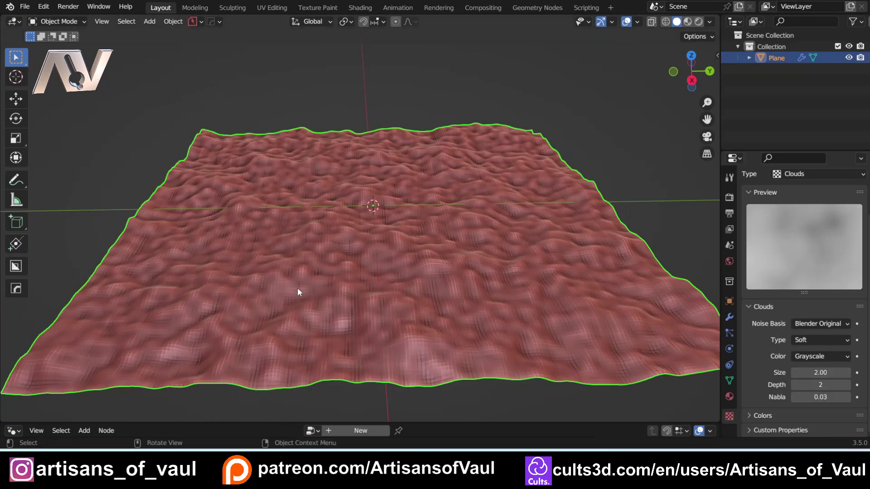
Step: Set the Clouds texture's size to 4 for broader, smoother undulations across the plane
middle_click_drag(298, 287, 262, 279)
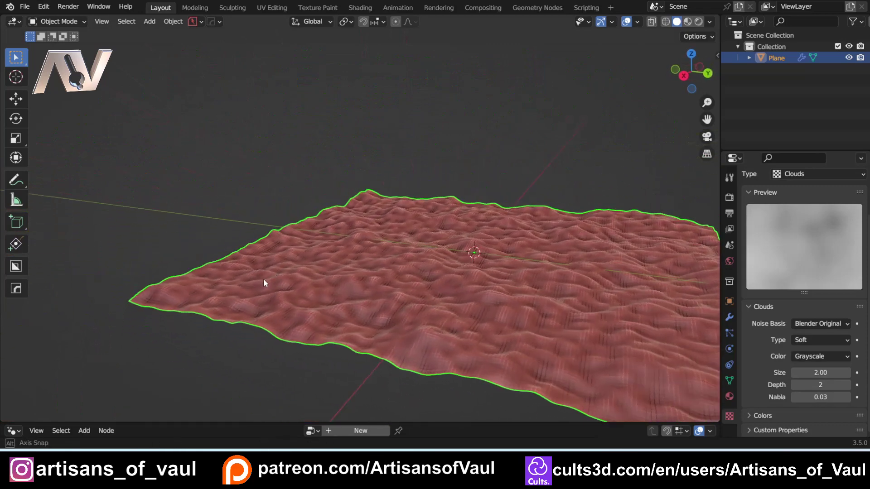
left_click(818, 373)
type("4")
key("Return")
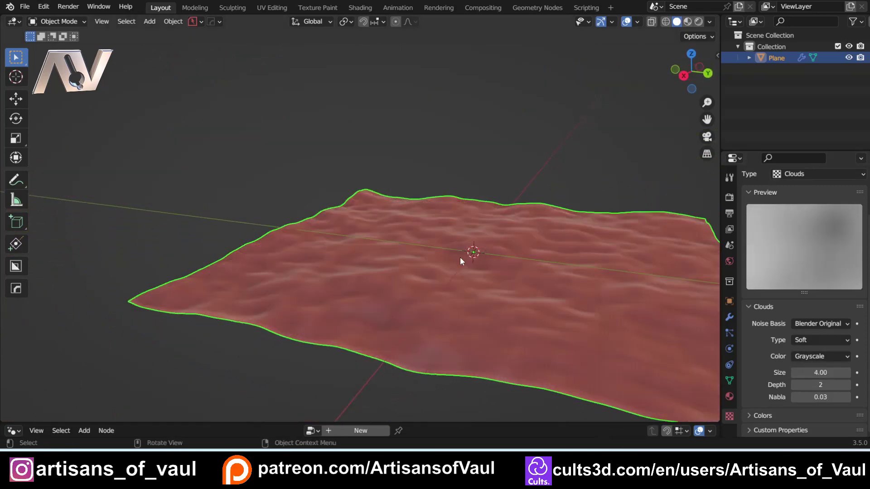
Step: Raise the Displace modifier's strength to 1.400
middle_click_drag(460, 257, 477, 255)
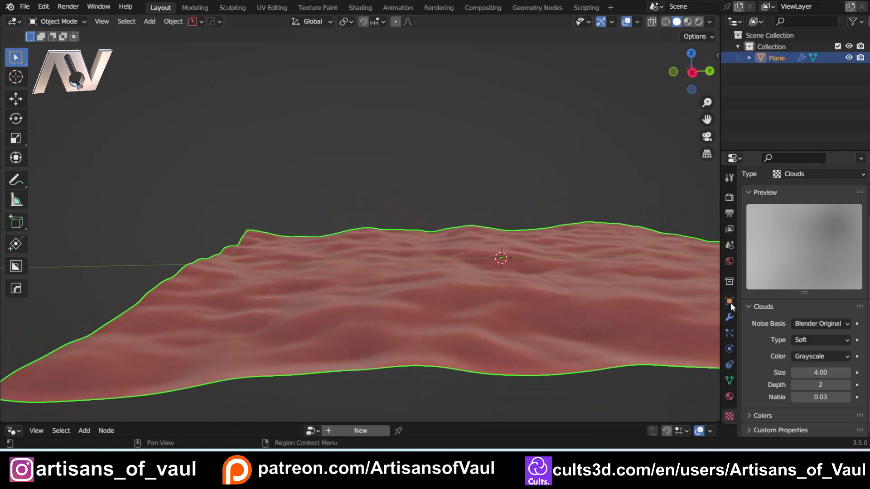
left_click(729, 317)
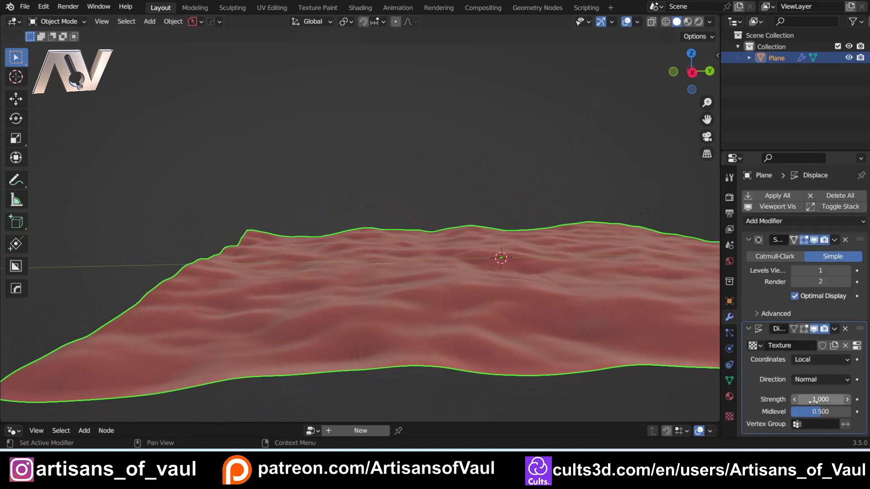
left_click_drag(813, 400, 847, 400)
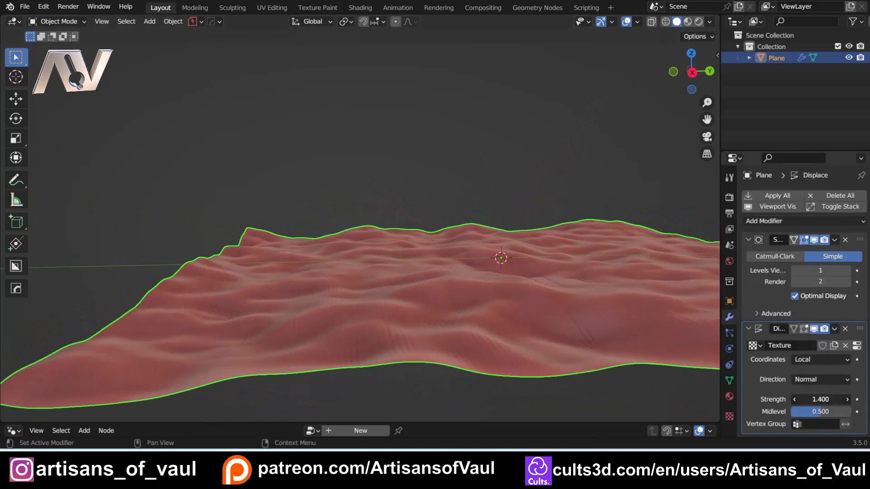
Step: Apply all modifiers on the displaced plane to make the terrain shape permanent
middle_click_drag(504, 248, 395, 233, "shift")
middle_click_drag(394, 233, 521, 272)
middle_click_drag(521, 272, 340, 183, "shift")
scroll(339, 187, "up", 2)
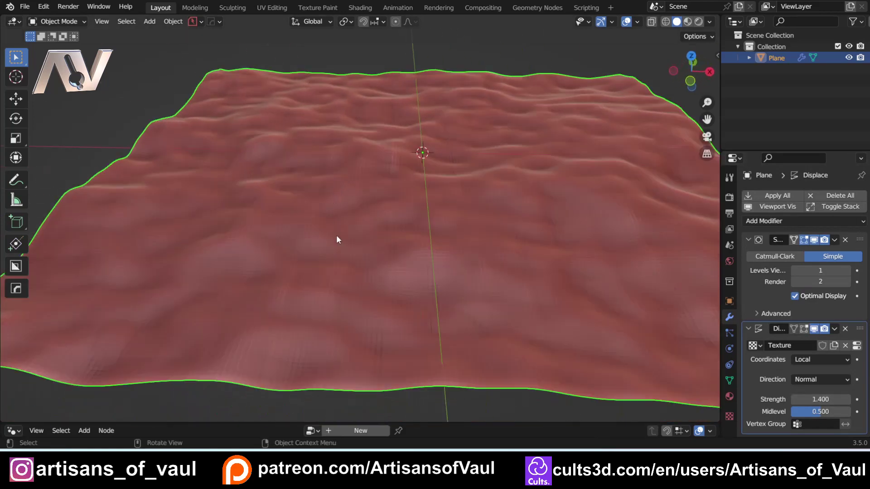
middle_click_drag(336, 234, 355, 250)
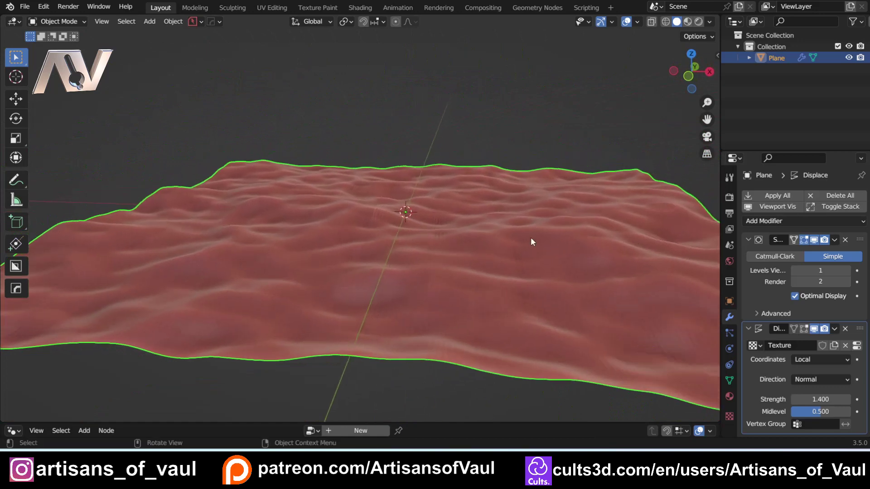
left_click(782, 195)
middle_click_drag(407, 301, 370, 242)
middle_click_drag(333, 251, 363, 255, "shift")
scroll(363, 255, "up", 3)
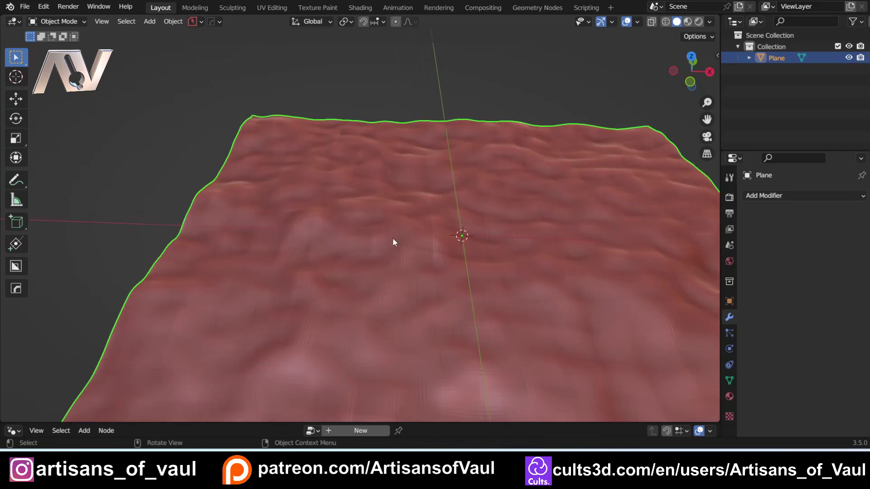
Step: Move the displaced terrain plane about 17.2 units along the X axis, clear of the origin
left_click(177, 192)
scroll(255, 210, "down", 5)
left_click(301, 254, "shift")
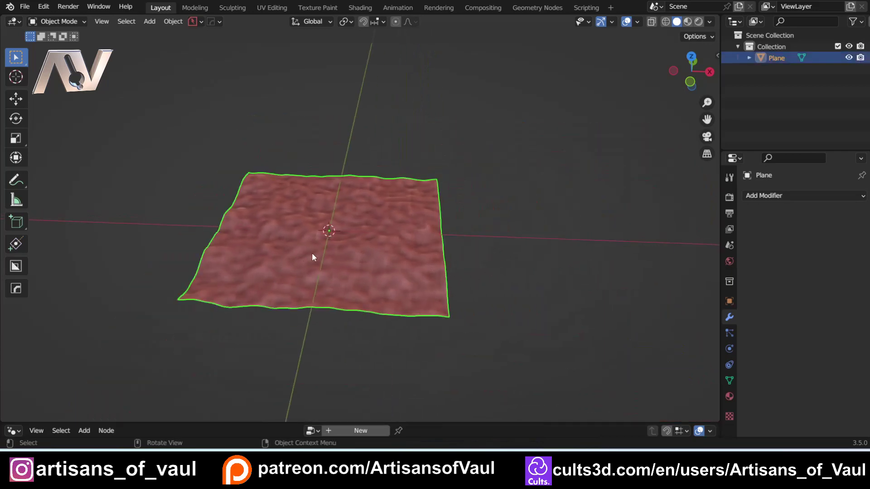
key("g")
key("x")
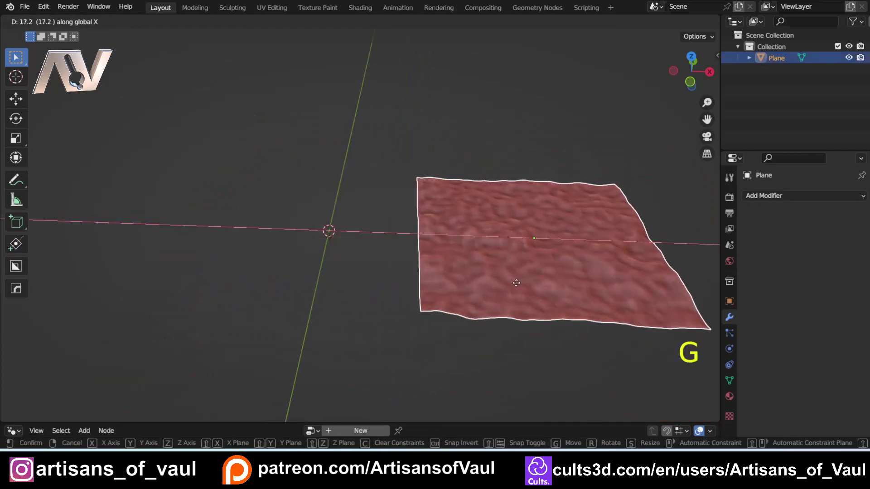
left_click(332, 238)
scroll(333, 238, "up", 2)
mouse_move(333, 238)
middle_mouse_down()
mouse_move(328, 265)
mouse_move(366, 255)
mouse_move(300, 245)
mouse_move(320, 236)
middle_mouse_up()
Step: Add rocks at the origin with the Rock Generator and set the number of rocks to 10
key("shift")
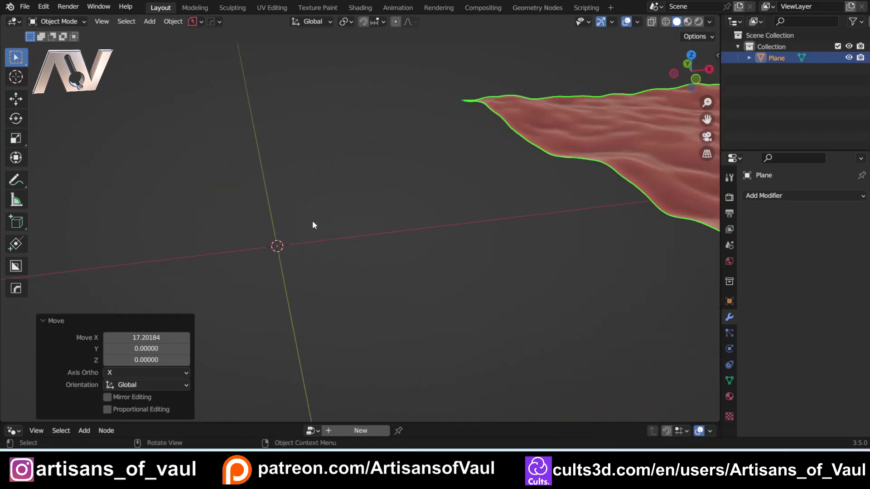
key("shift+a")
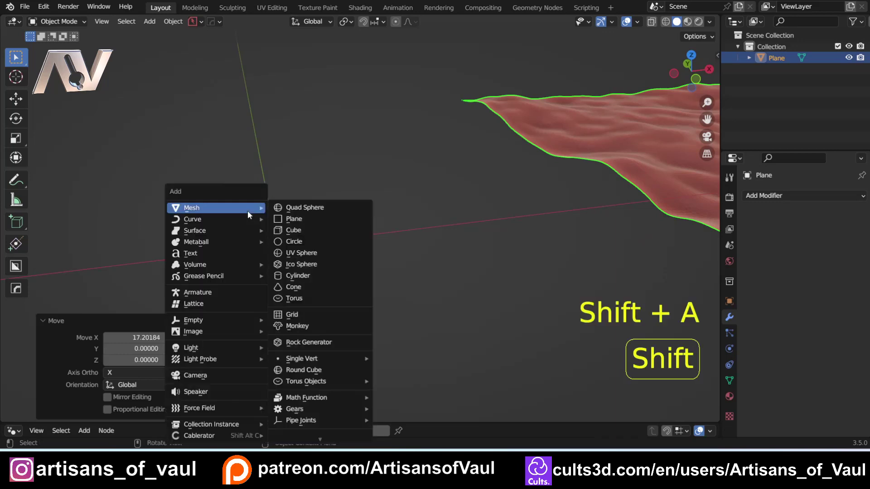
left_click(307, 343)
scroll(271, 257, "up", 5)
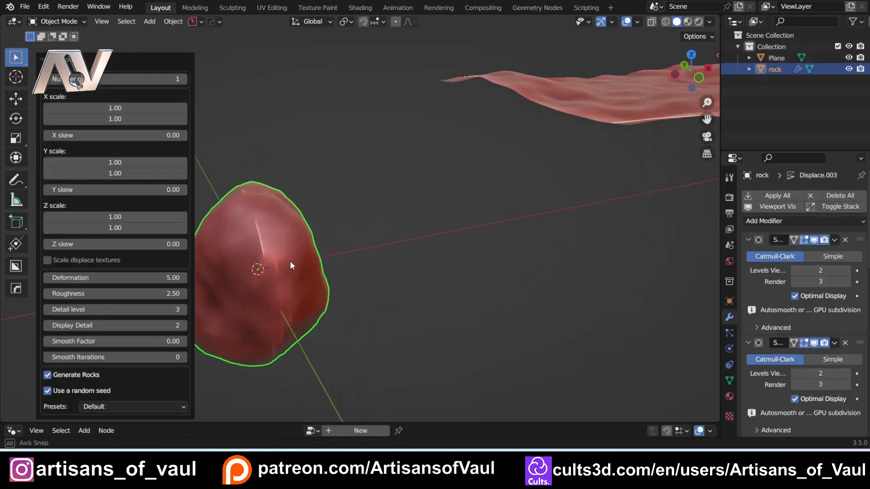
middle_click_drag(290, 261, 282, 177)
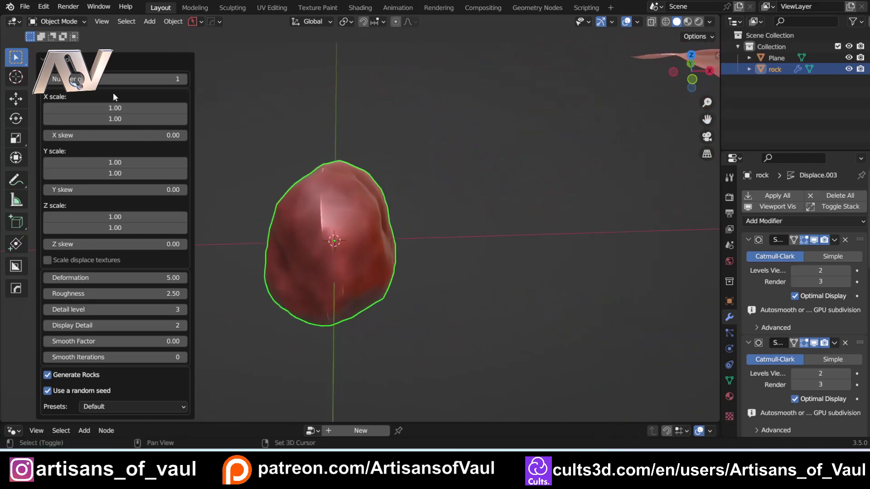
left_click(132, 82)
type("10")
key("Return")
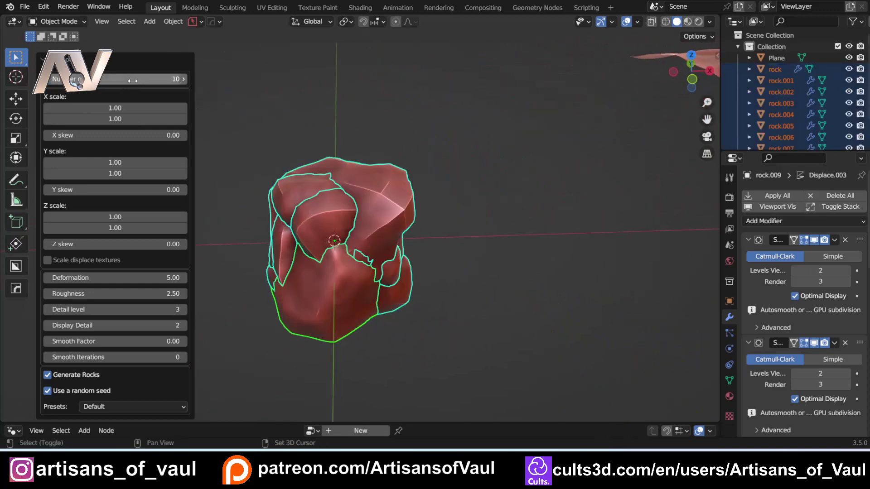
Step: Apply flat shading to all the generated rocks
scroll(350, 141, "down", 5)
middle_click_drag(355, 166, 349, 205)
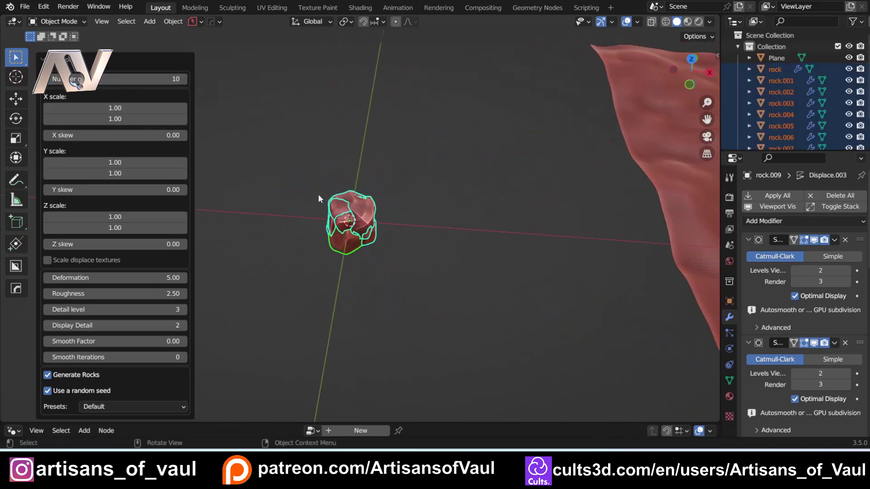
right_click(351, 203)
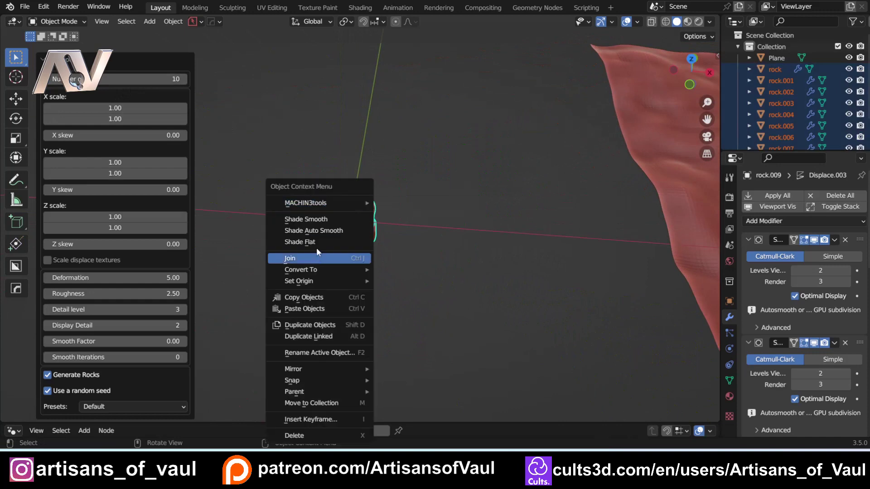
left_click(324, 243)
scroll(380, 234, "up", 2)
Step: Move two rocks out of the overlapping pile towards negative X, the second by about -1.69, 0.55, 0.71
left_click(355, 217)
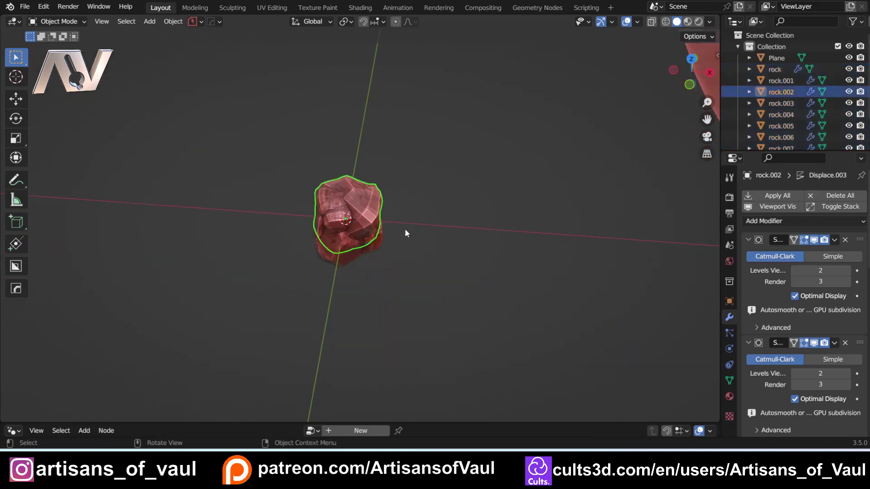
key("g")
left_click(250, 206)
left_click(352, 216)
key("g")
left_click(256, 156)
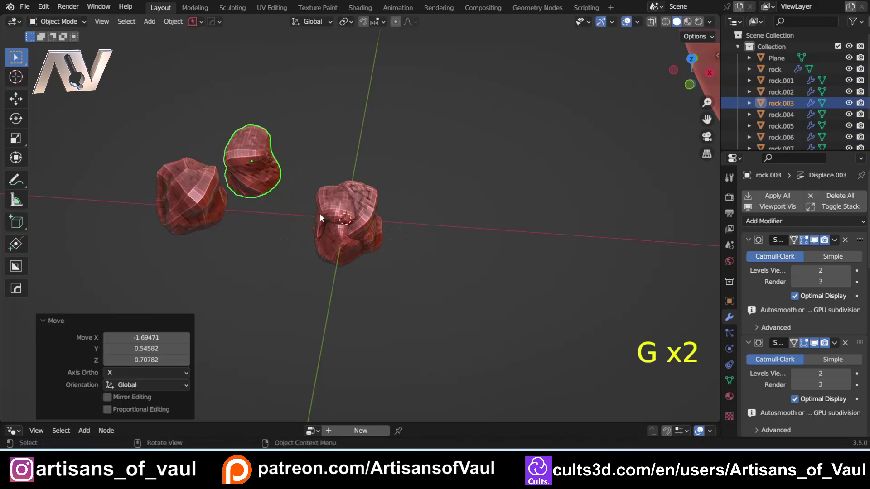
Step: Pull a third rock out of the overlapping pile, inspect it and delete it
left_click(319, 217)
key("g")
left_click(218, 277)
middle_click_drag(297, 258, 250, 219)
left_click(327, 233)
left_click(237, 236)
key("Delete")
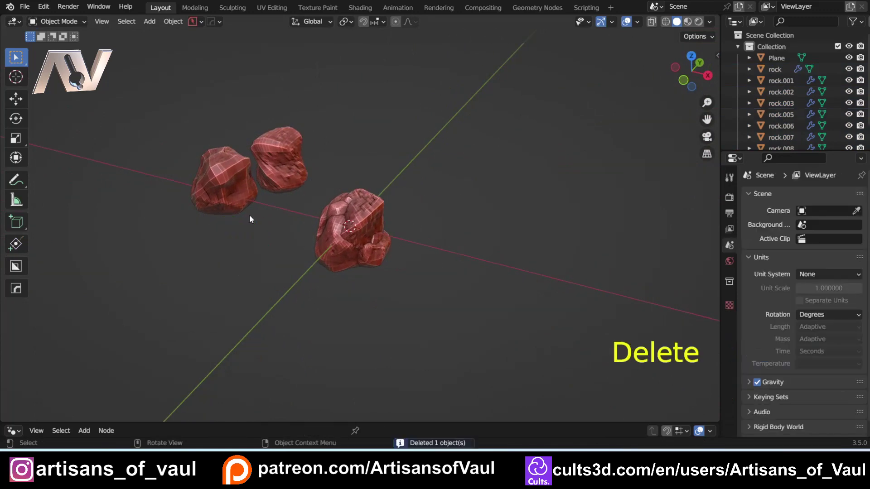
Step: Move three further rocks out of the pile, spacing them beside the first two rocks
left_click(339, 236)
key("g")
left_click(174, 271)
left_click(336, 237)
key("g")
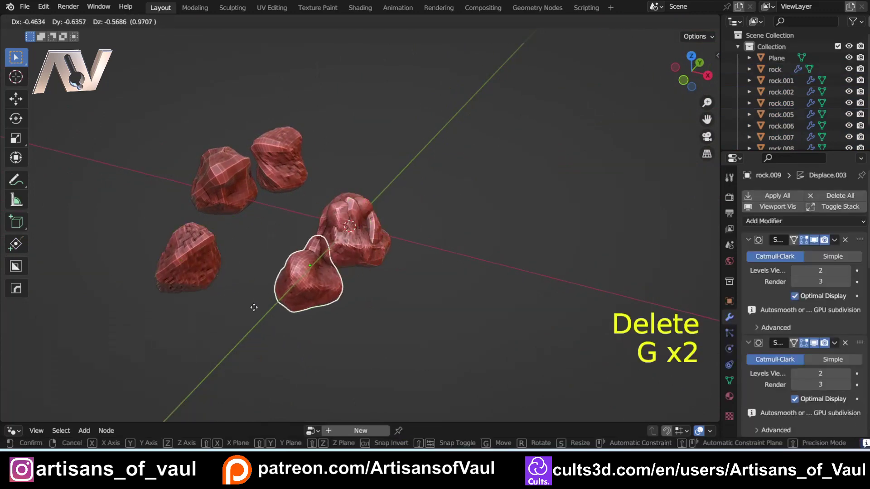
left_click(231, 316)
left_click(325, 252)
key("g")
left_click(254, 233)
Step: Spread three more rocks around the origin: one in front, one along positive X and one behind
left_click(349, 229)
key("g")
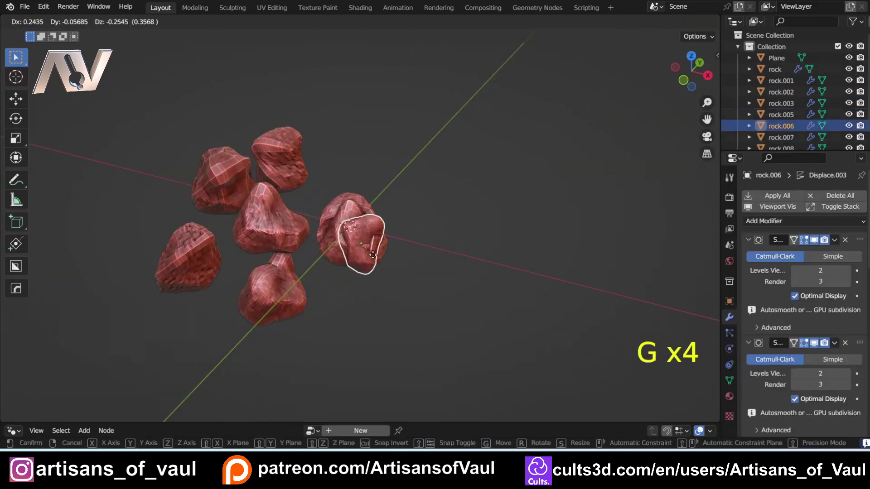
left_click(380, 304)
left_click(349, 229)
key("g")
left_click(442, 213)
left_click(355, 225)
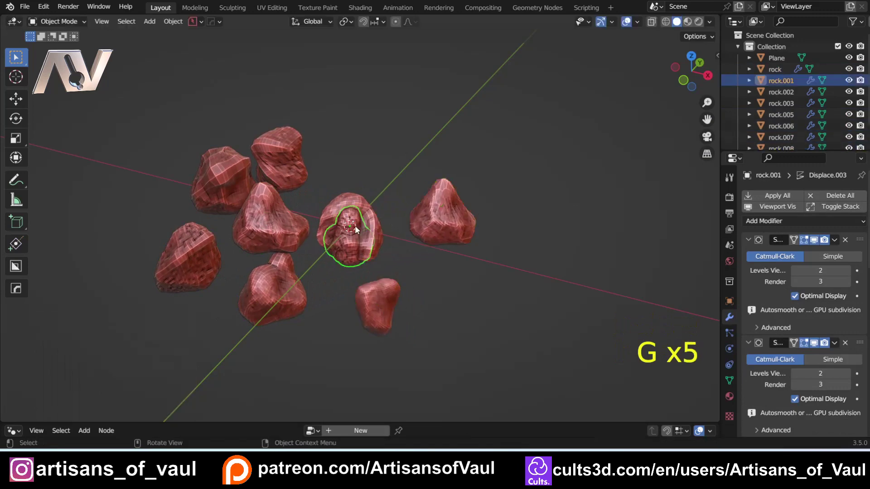
key("g")
left_click(361, 138)
Step: Nudge the last rock remaining at the origin about 0.005 units along the Z axis
left_click(350, 229)
key("g")
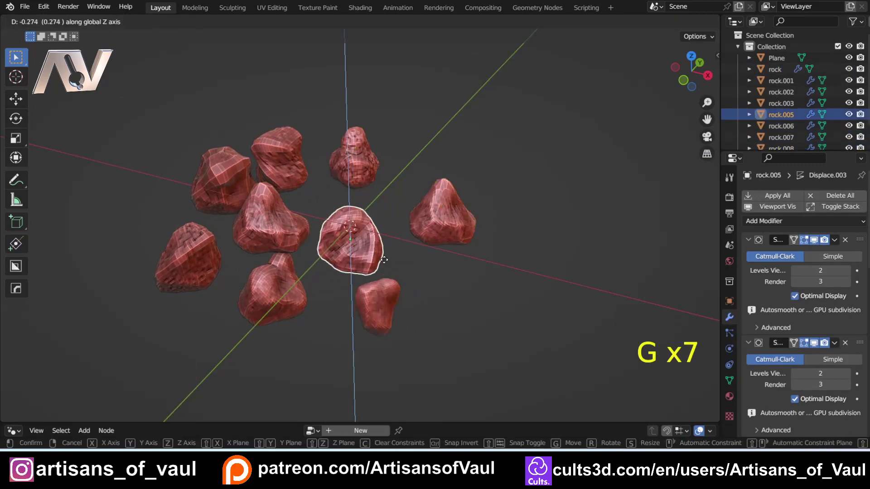
left_click(387, 252)
mouse_move(388, 252)
middle_mouse_down()
mouse_move(244, 222)
mouse_move(259, 216)
mouse_move(165, 229)
mouse_move(275, 210)
mouse_move(254, 230)
mouse_move(218, 221)
middle_mouse_up()
Step: Select all the rocks and move them into a new collection named Rocks
scroll(792, 65, "down", 2)
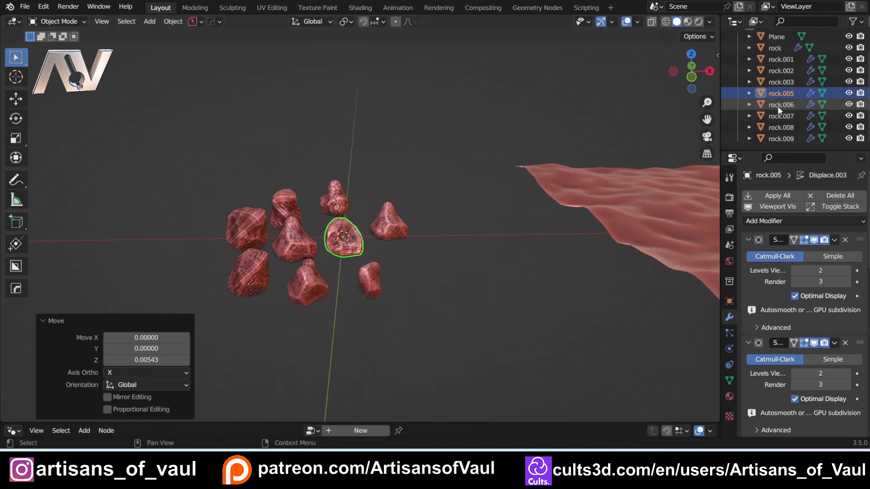
scroll(777, 106, "up", 2)
left_click_drag(193, 117, 465, 342)
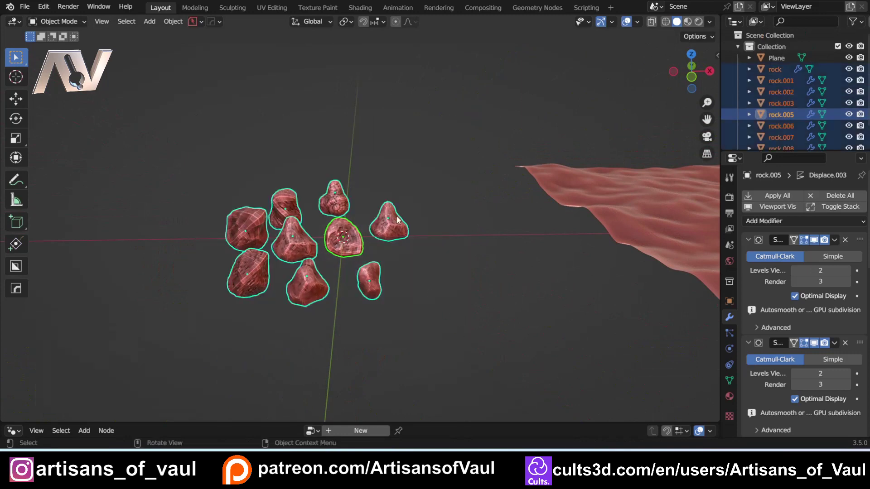
key("m")
left_click(400, 194)
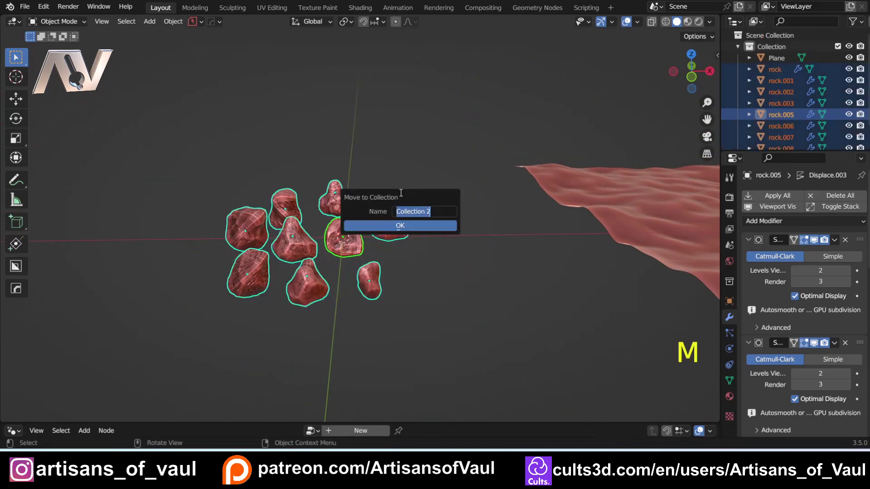
type("Rocks")
key("Return")
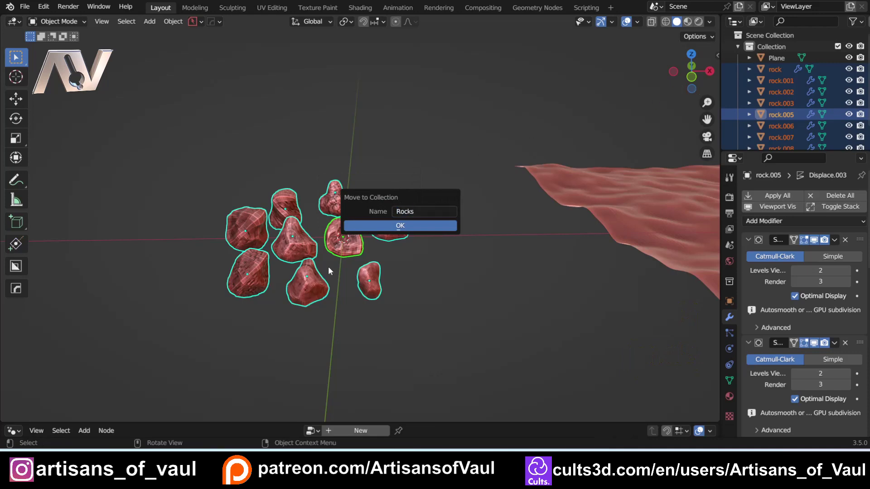
left_click(386, 226)
scroll(778, 75, "down", 3)
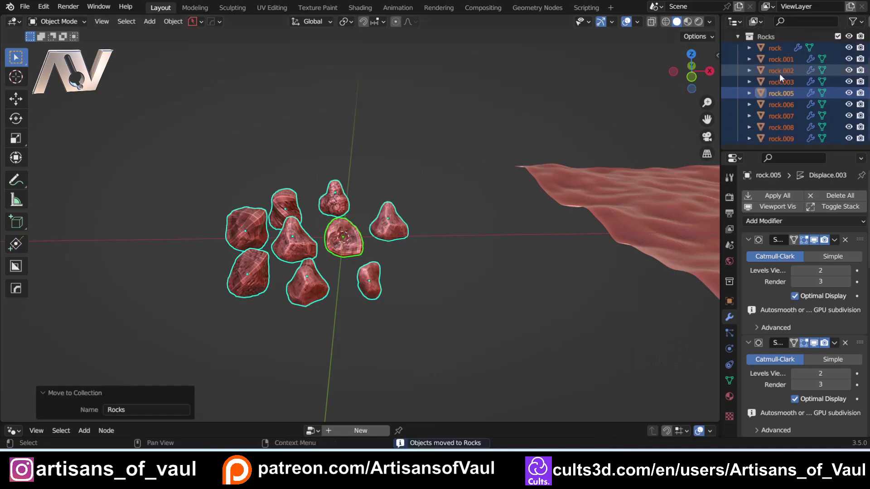
scroll(779, 75, "up", 3)
Step: Deselect the rocks and save the file
left_click(511, 223)
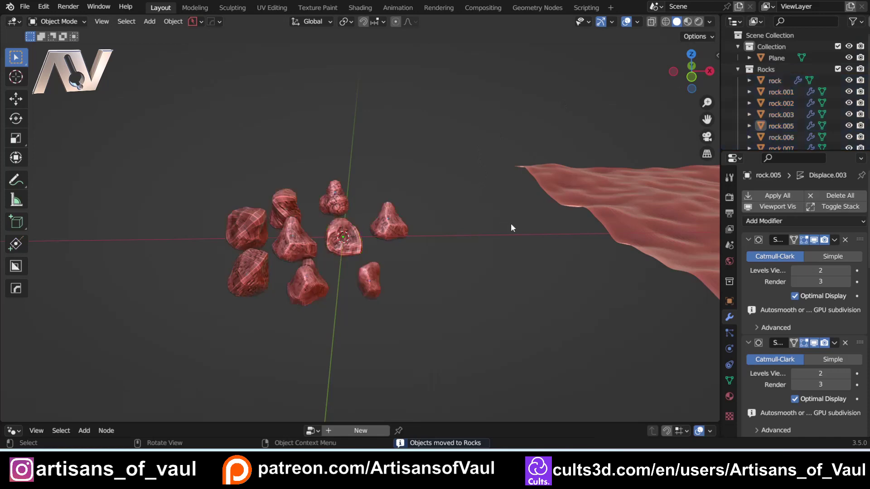
middle_click_drag(485, 221, 290, 182, "shift")
scroll(521, 173, "down", 3)
middle_click_drag(527, 172, 372, 131, "shift")
scroll(414, 123, "down", 1)
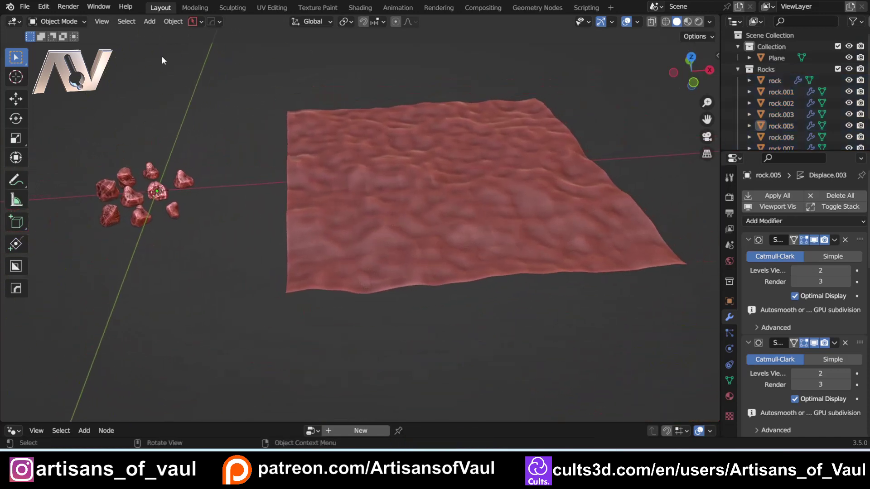
key("ctrl+s")
Step: Enlarge the node editor and create a new Geometry Nodes tree on the terrain plane
left_click_drag(399, 424, 424, 248)
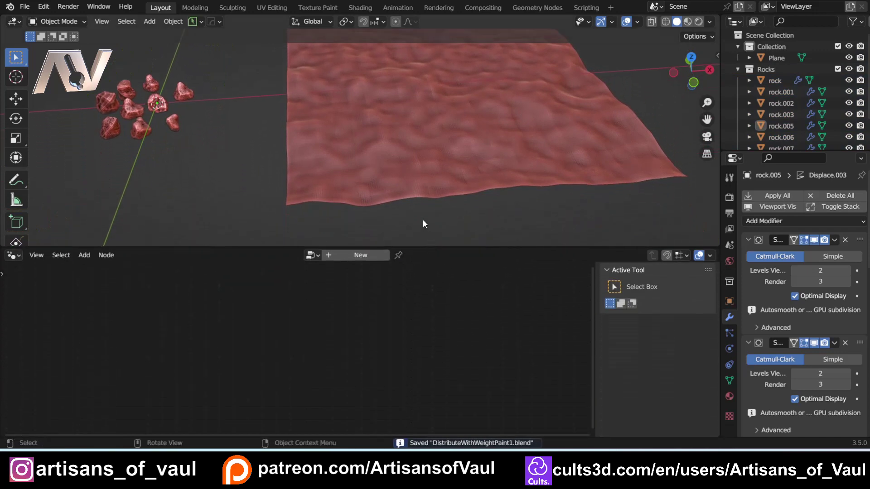
middle_click_drag(422, 224, 351, 60, "shift")
left_click(371, 168)
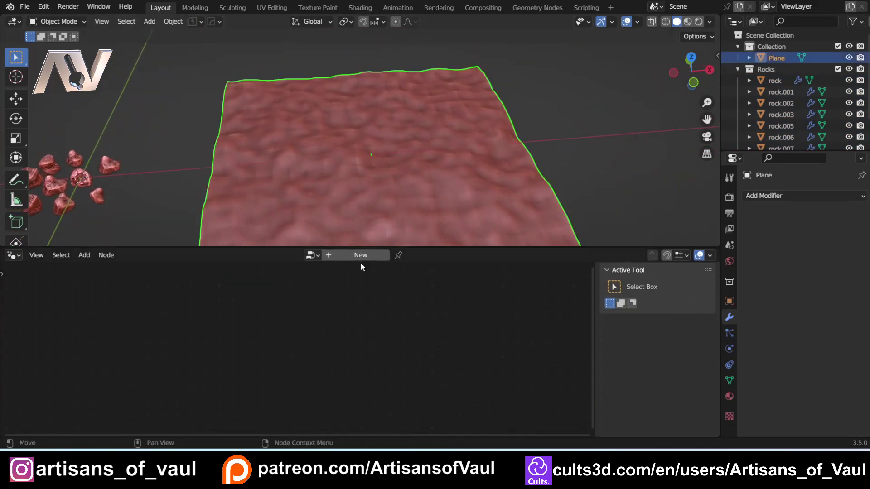
left_click(347, 255)
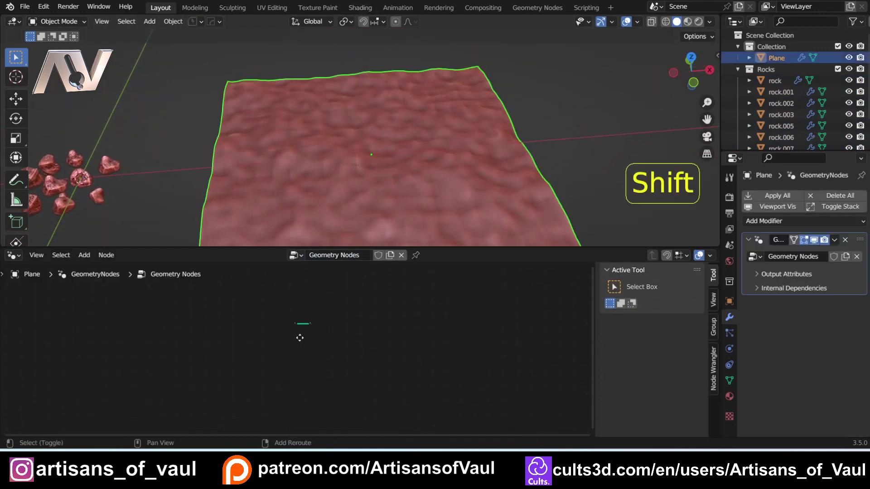
Step: Spread the Group Input and Group Output nodes far apart to make room between them
middle_click_drag(299, 337, 305, 323, "shift")
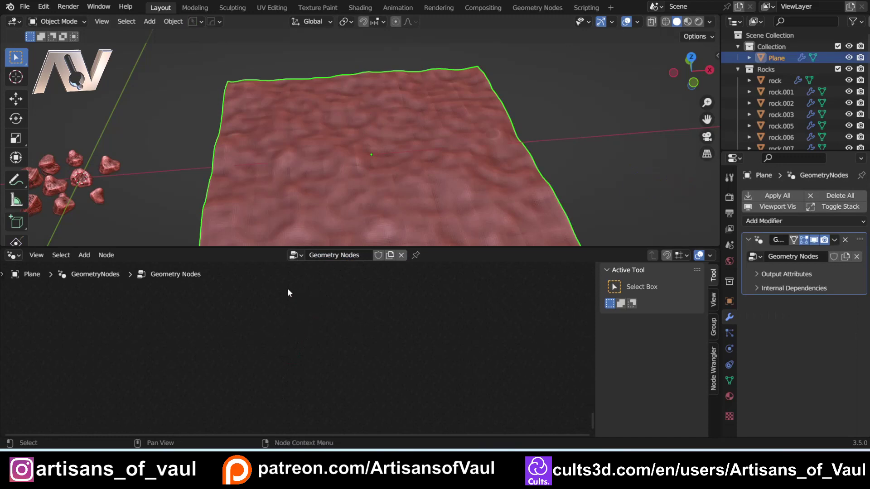
scroll(287, 295, "up", 6)
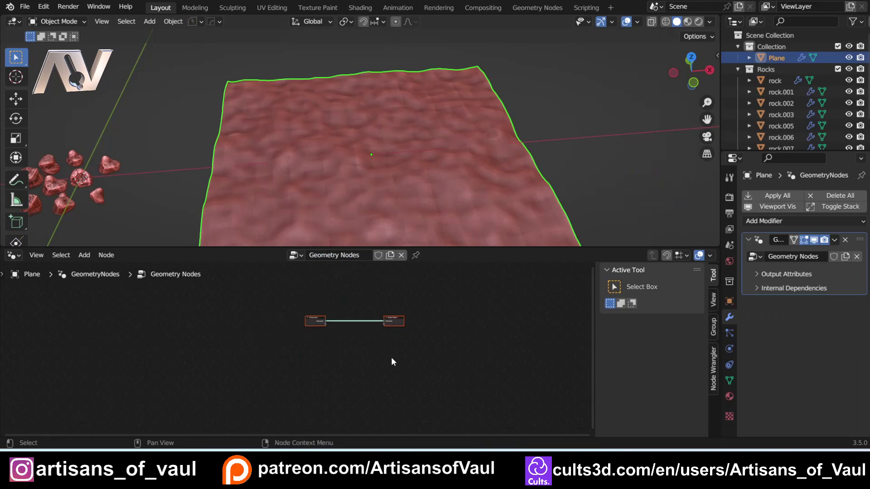
scroll(390, 357, "up", 4)
scroll(433, 328, "up", 2)
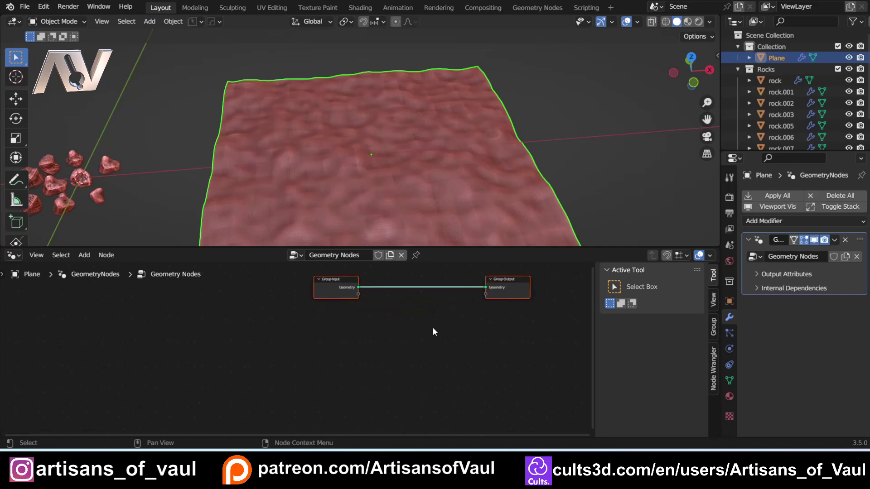
middle_click_drag(469, 325, 395, 352, "shift")
scroll(395, 352, "up", 1)
left_click(162, 307)
left_click(212, 307)
scroll(301, 307, "up", 1)
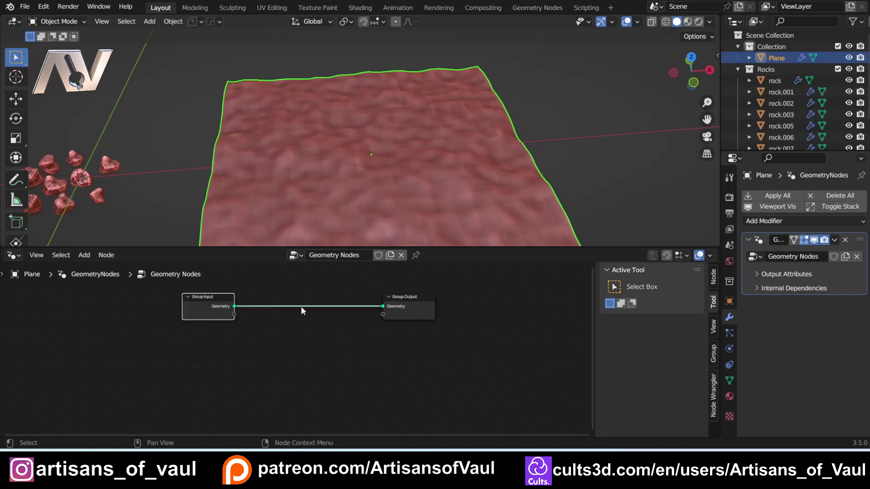
left_click_drag(417, 304, 545, 308)
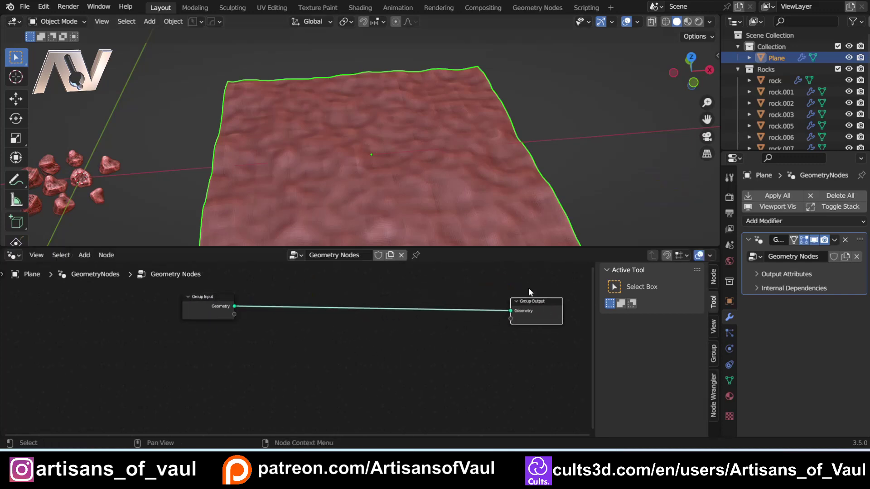
left_click_drag(231, 300, 132, 304)
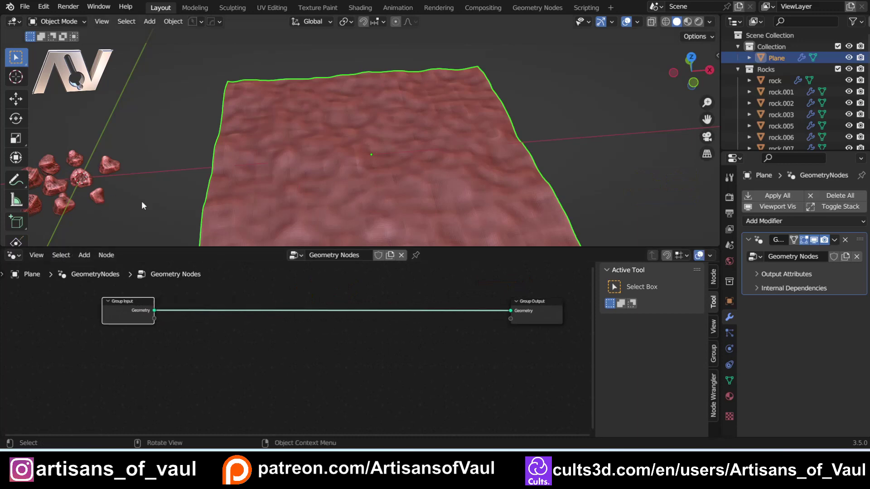
Step: Select all the rocks and scale them down to about 0.637 of their size
middle_click_drag(142, 200, 227, 201)
scroll(198, 210, "down", 3)
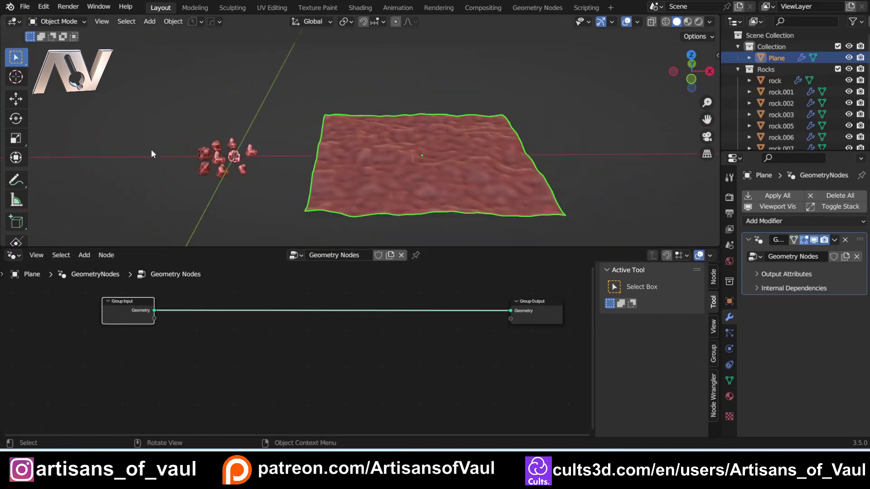
left_click_drag(131, 127, 265, 205)
scroll(232, 202, "up", 4)
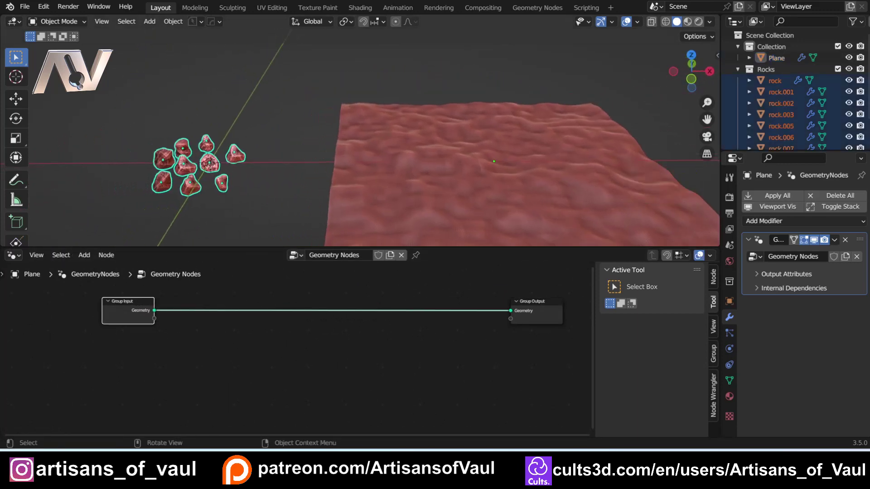
key("s")
left_click(303, 197)
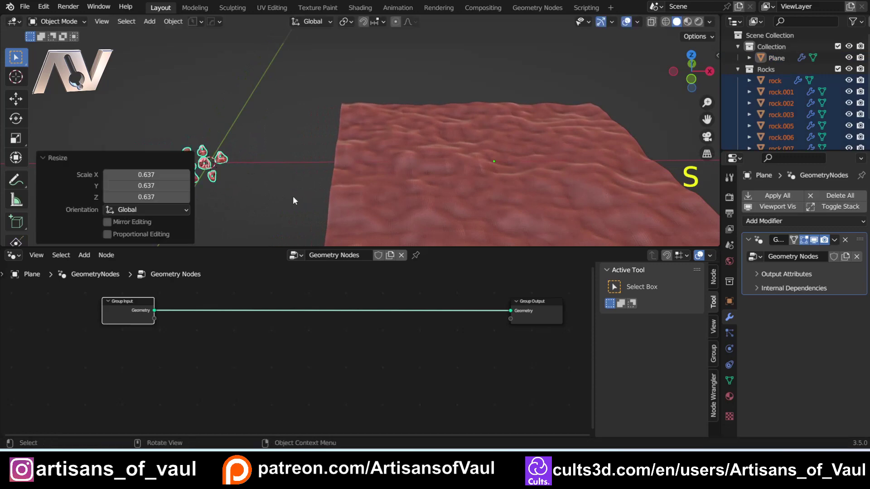
Step: Apply the scale transform to the selected rocks
key("ctrl+a")
left_click(293, 195)
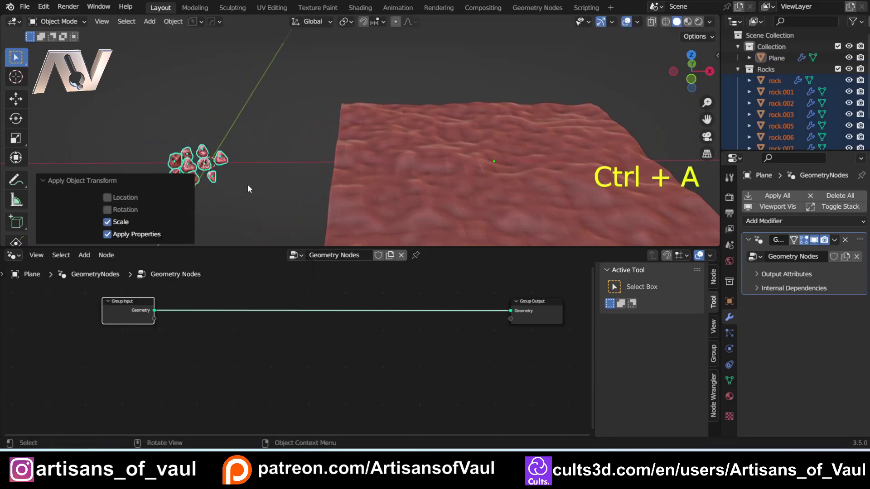
middle_click_drag(243, 183, 288, 181, "shift")
scroll(367, 196, "down", 2)
mouse_move(340, 186)
middle_mouse_down()
mouse_move(288, 190)
mouse_move(343, 179)
mouse_move(334, 172)
middle_mouse_up()
scroll(326, 177, "up", 2)
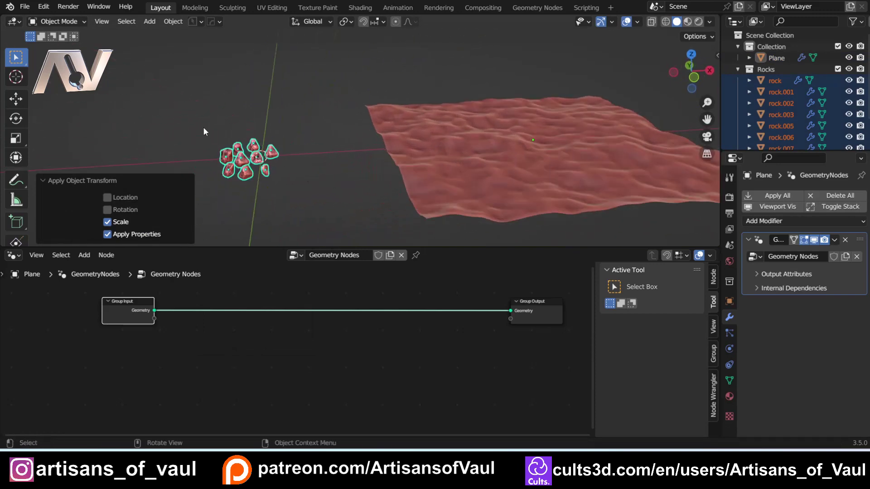
Step: Scale all the rocks down to about 0.725, apply their scale and deselect them
left_click_drag(204, 128, 311, 189)
key("s")
left_click(306, 183)
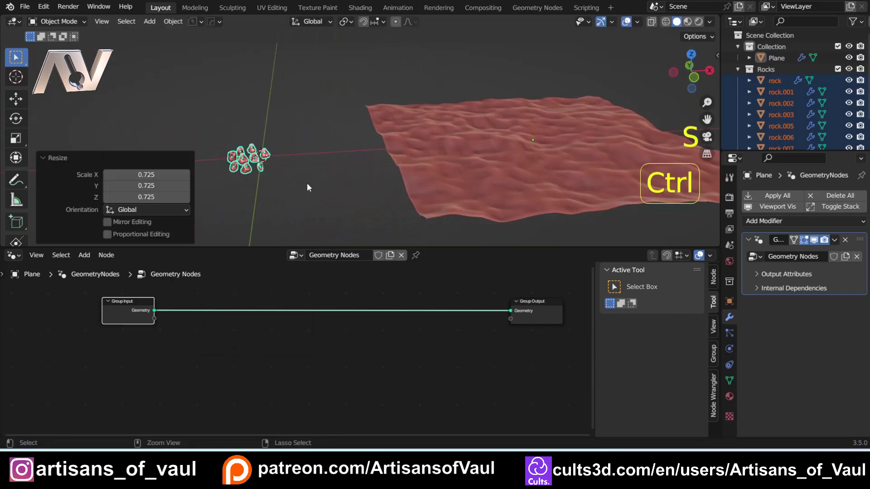
key("ctrl+a")
left_click(307, 183)
middle_click_drag(306, 183, 295, 205)
left_click(295, 205)
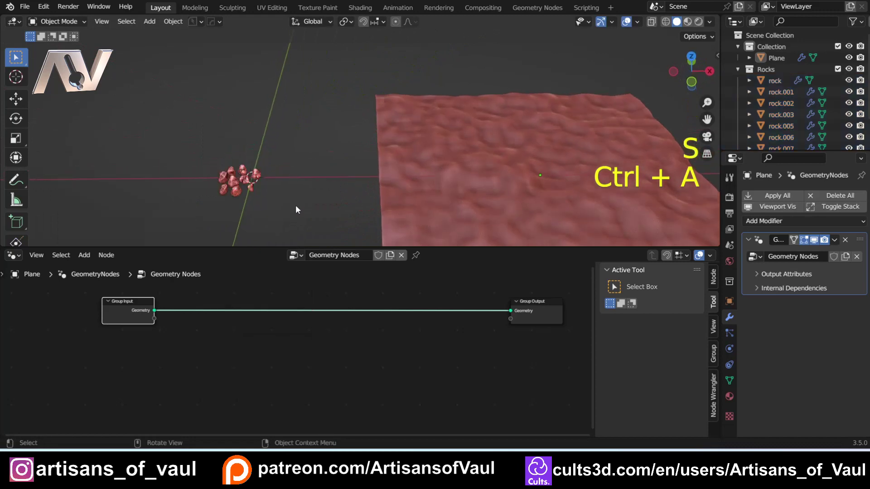
Step: Add a Join Geometry node on the link just before the Group Output node
middle_click_drag(383, 144, 307, 134, "shift")
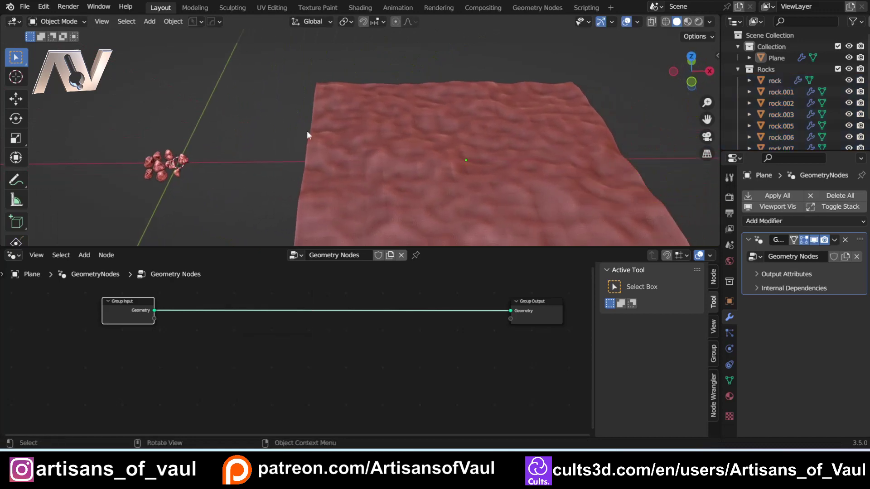
key("shift+a")
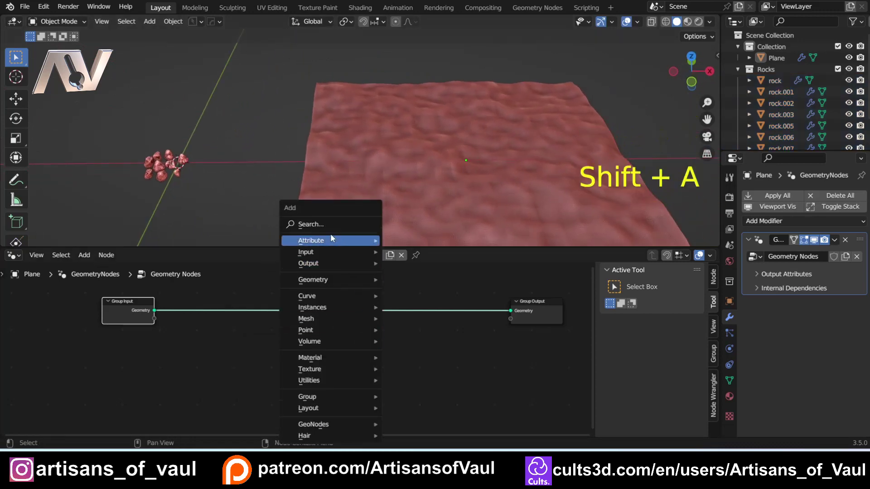
left_click(331, 225)
type("join")
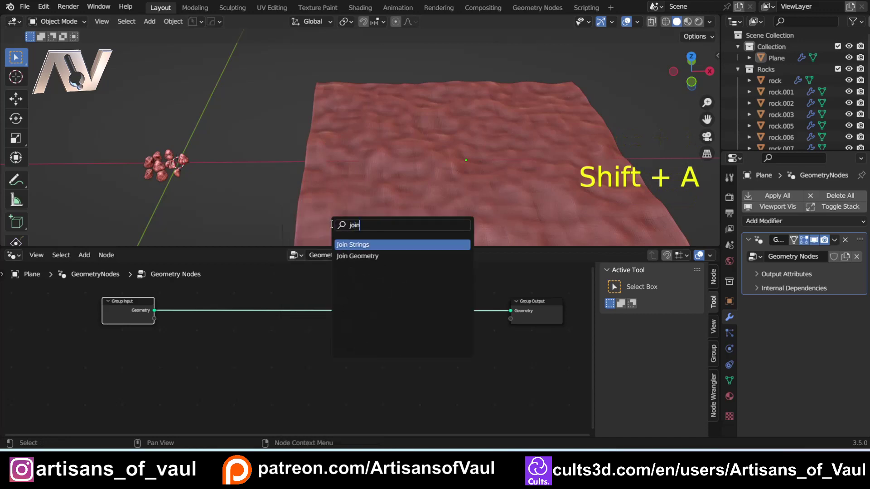
left_click(376, 256)
left_click(479, 349)
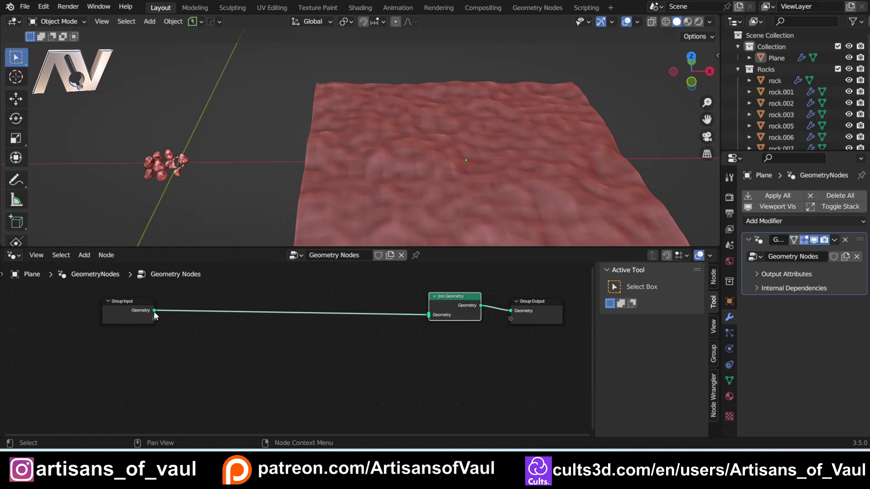
middle_click_drag(328, 198, 383, 205, "shift")
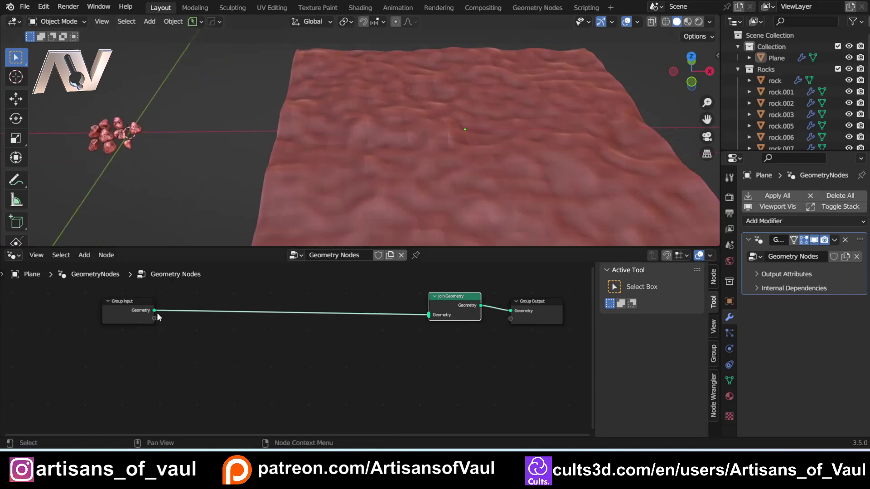
Step: Add a Distribute Points on Faces node fed by the Group Input geometry and link its points into Join Geometry
left_click_drag(155, 311, 217, 343)
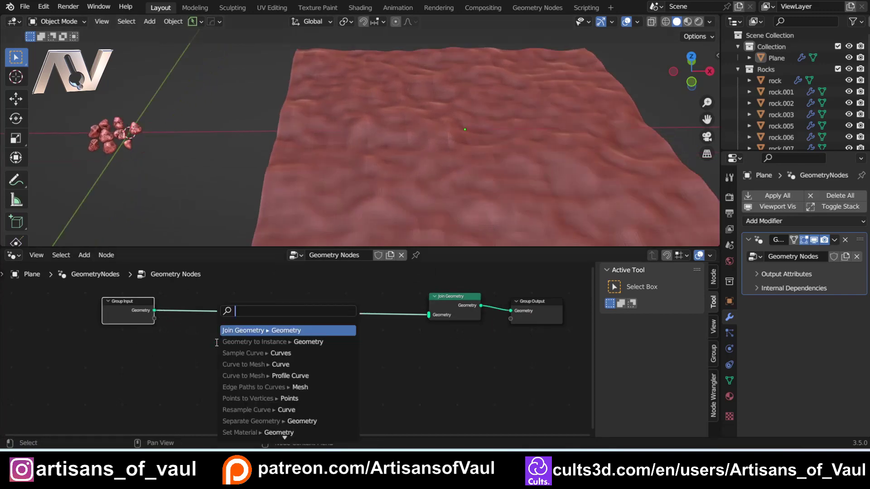
type("dist")
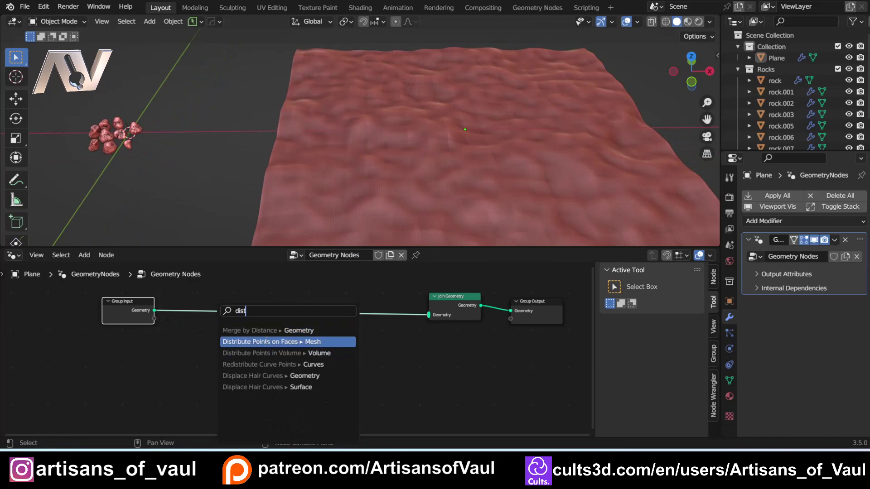
left_click(266, 342)
left_click(279, 353)
left_click_drag(279, 354, 430, 316)
middle_click_drag(344, 208, 318, 217)
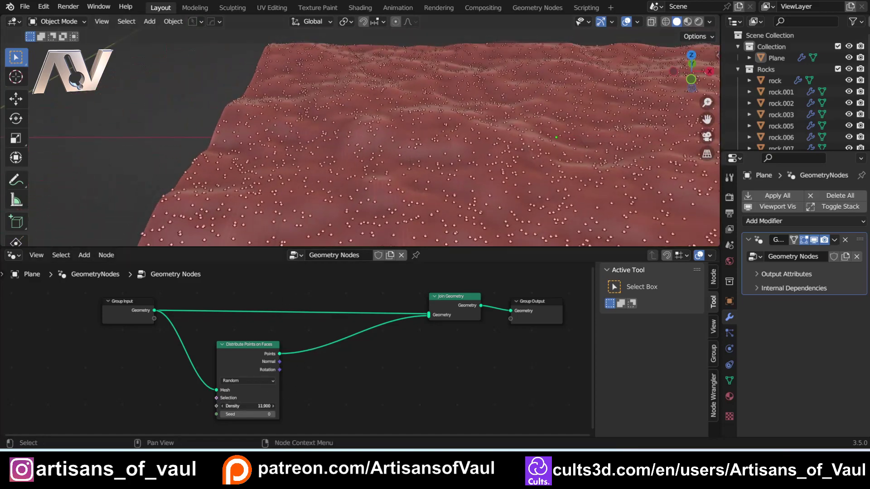
Step: Set the density of Distribute Points on Faces to 1 and reposition the node below the main link
left_click_drag(272, 406, 236, 406)
scroll(385, 161, "down", 3)
middle_click_drag(426, 169, 370, 145, "shift")
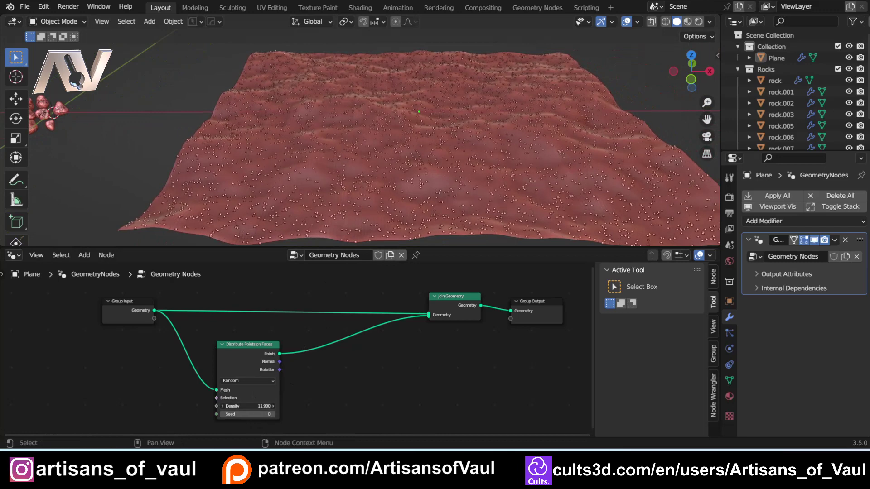
left_click_drag(260, 344, 304, 331)
left_click(305, 393)
key("Return")
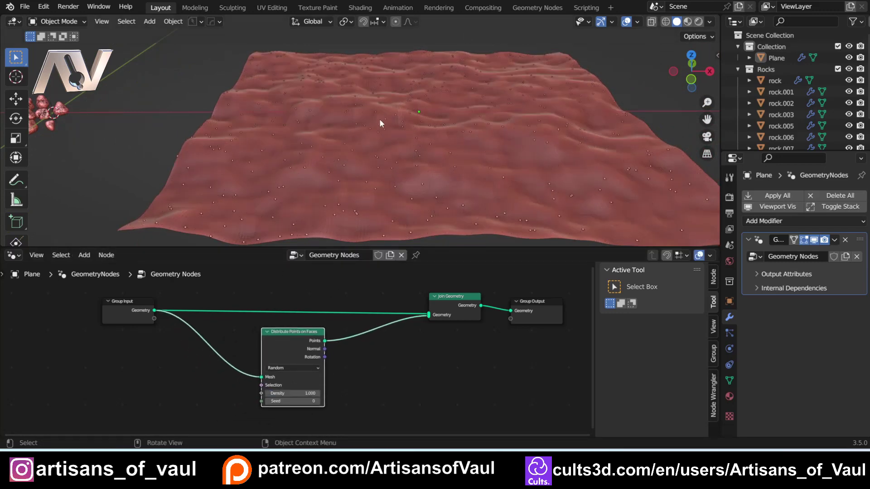
mouse_move(379, 119)
middle_mouse_down()
mouse_move(348, 167)
mouse_move(386, 131)
middle_mouse_up()
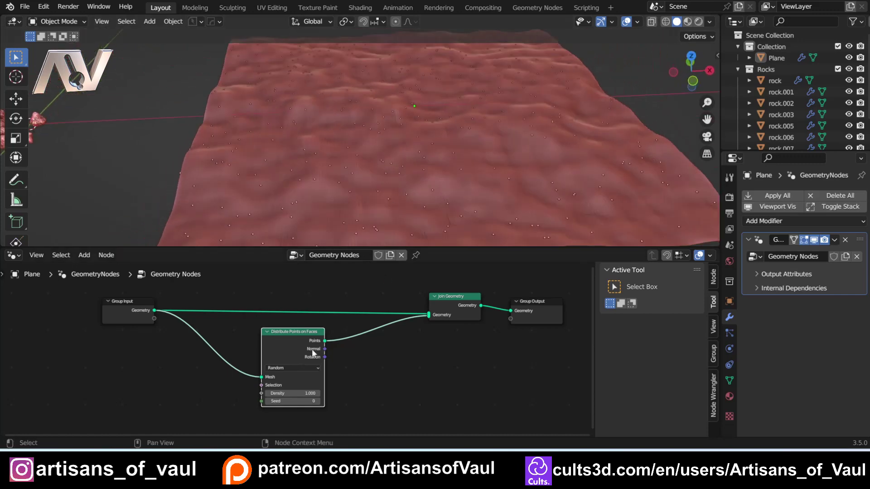
left_click_drag(288, 330, 256, 333)
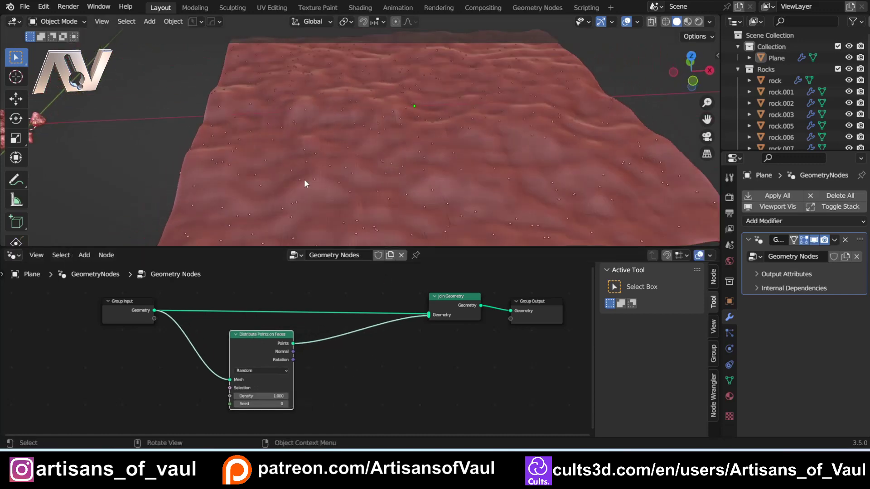
middle_click_drag(304, 178, 188, 146, "shift")
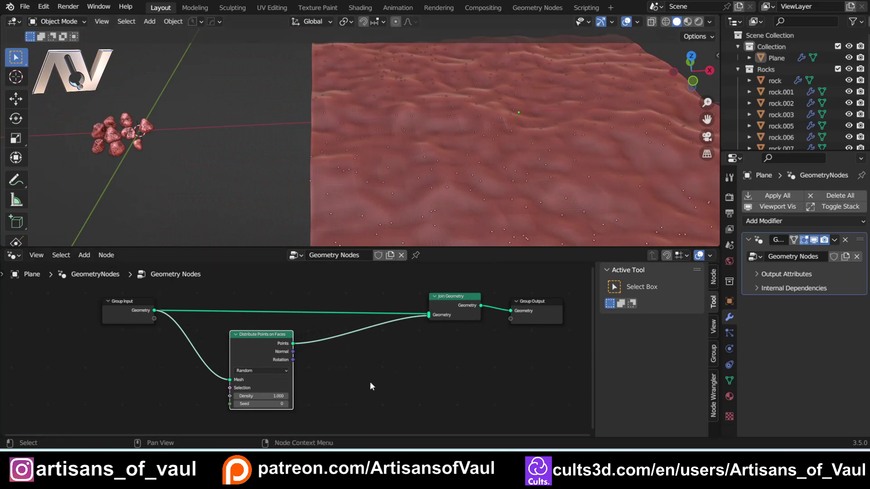
Step: Insert an Instance on Points node between Distribute Points on Faces and Join Geometry
key("shift+a")
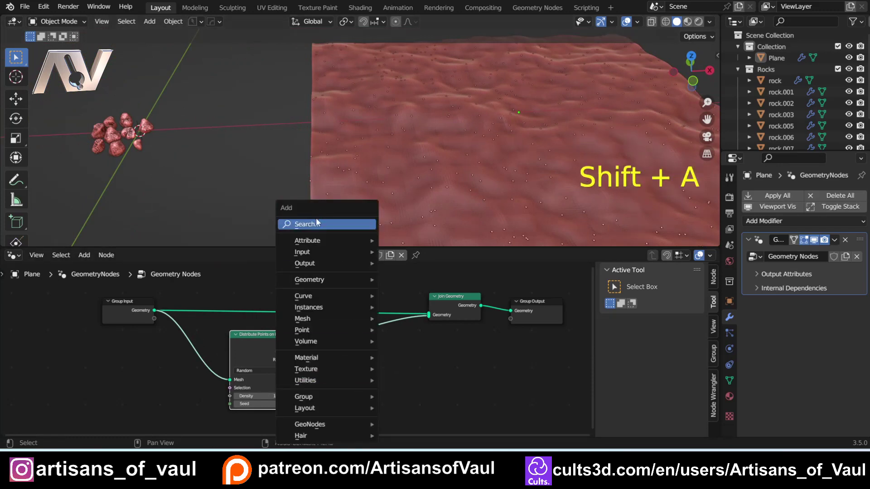
type("insta")
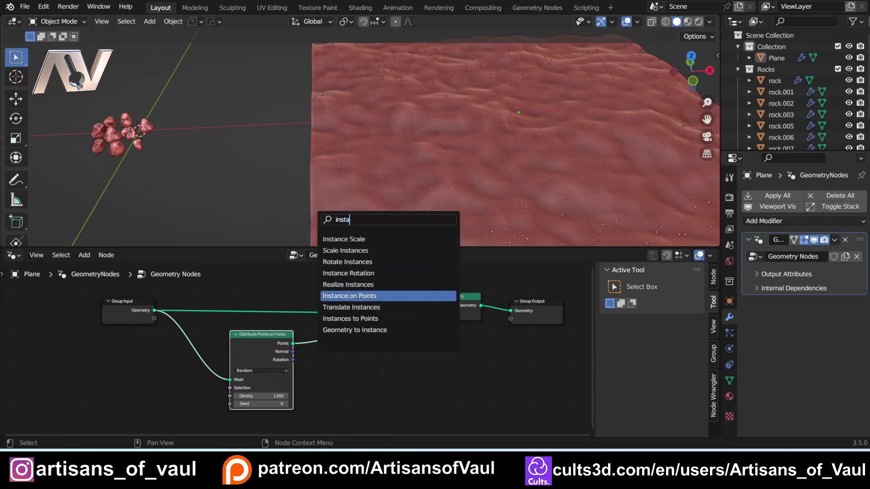
key("Return")
left_click(372, 410)
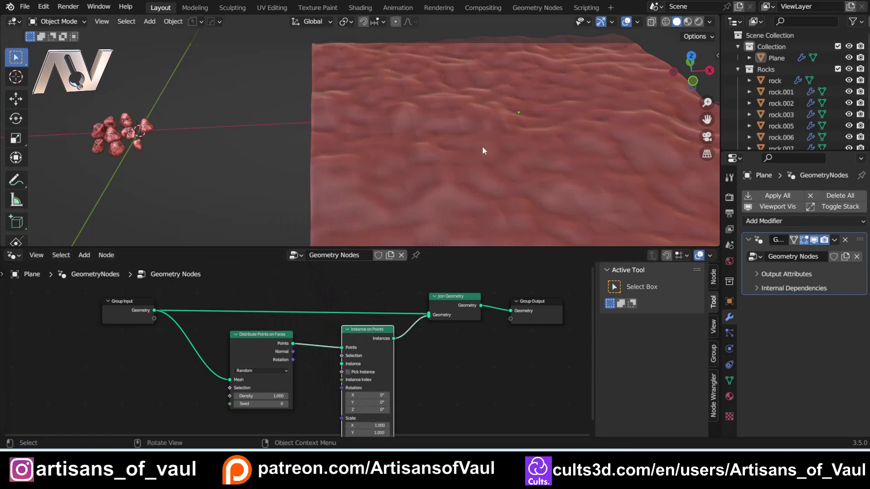
middle_click_drag(499, 155, 412, 138, "shift")
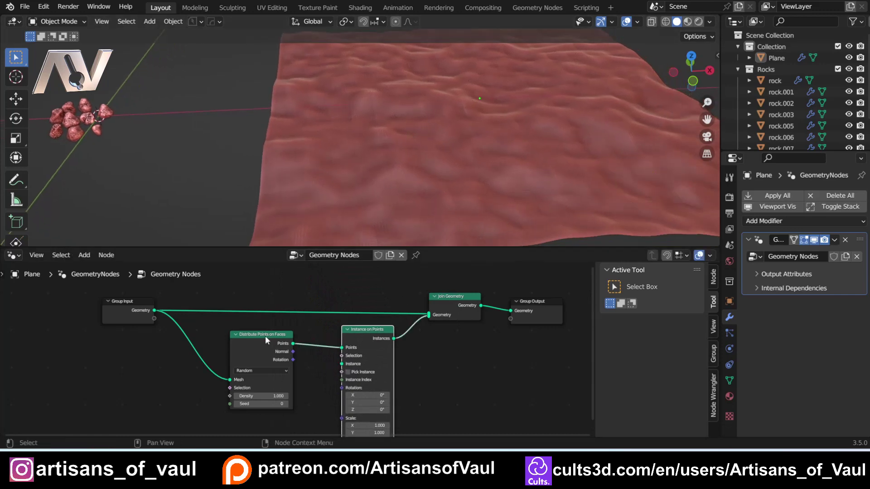
Step: Add the Rocks collection as a Collection Info node and link it to the Instance input with Pick Instance enabled
left_click_drag(265, 336, 242, 326)
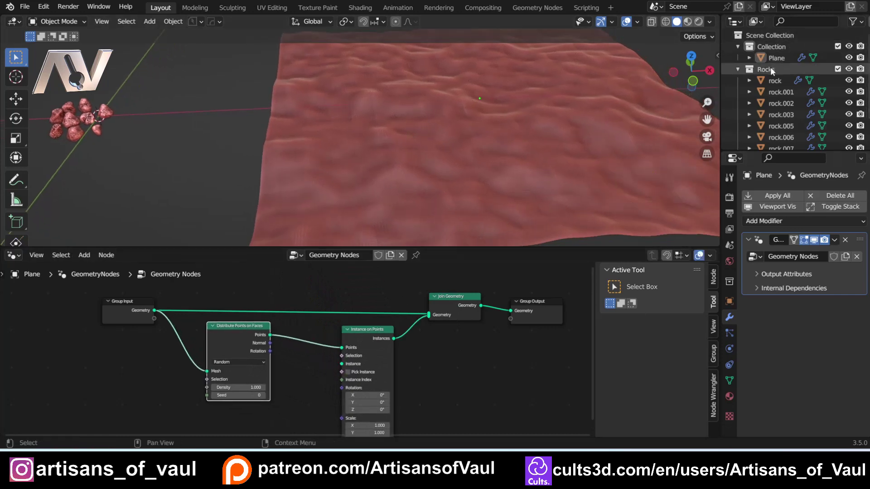
left_click_drag(770, 67, 292, 407)
scroll(324, 347, "down", 1)
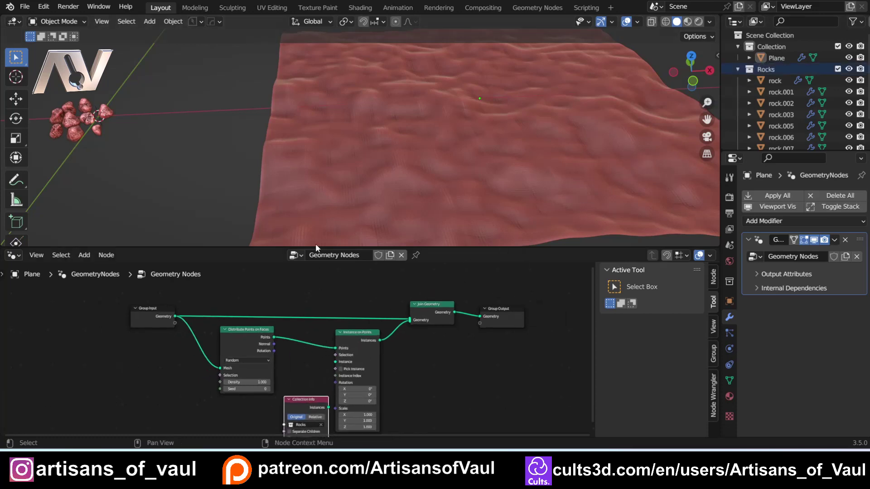
middle_click_drag(314, 398, 332, 339)
left_click_drag(324, 344, 354, 302)
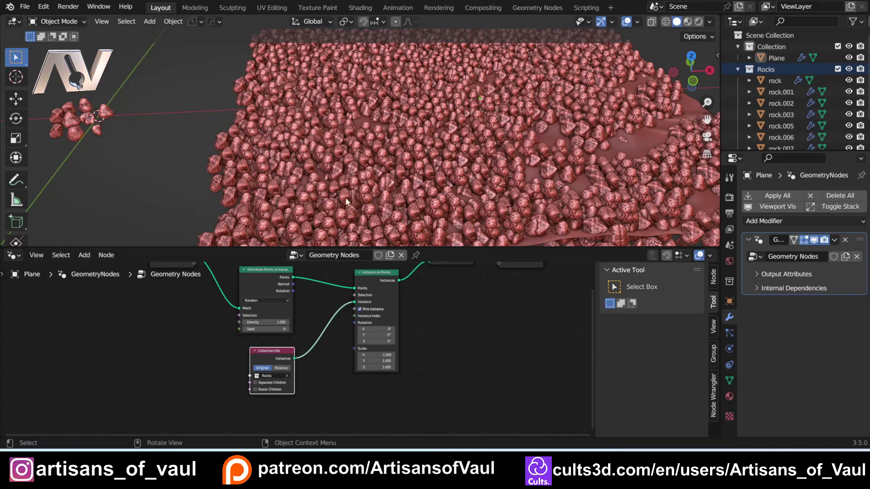
Step: Enable Separate Children and Reset Children on the Collection Info node for the Rocks collection
middle_click_drag(346, 201, 381, 222)
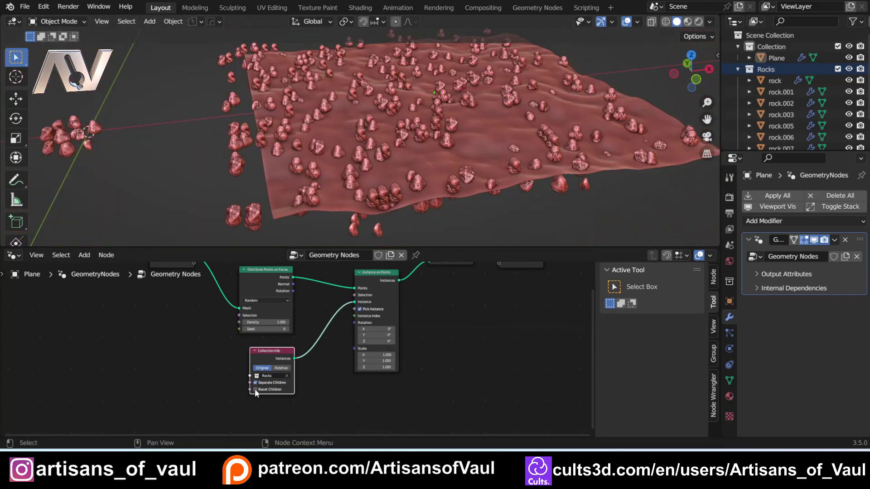
left_click(255, 389)
middle_click_drag(480, 167, 456, 135)
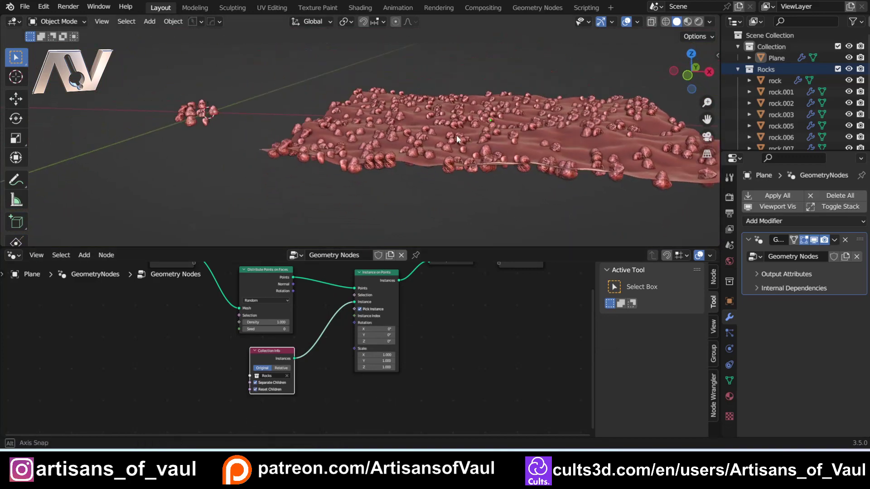
scroll(380, 147, "up", 4)
middle_click_drag(379, 147, 476, 169)
middle_click_drag(476, 168, 533, 200, "shift")
scroll(317, 161, "down", 4)
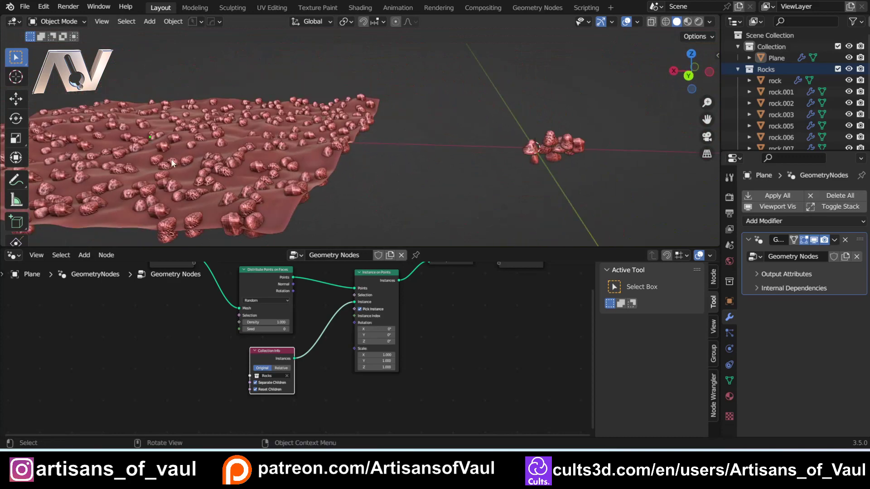
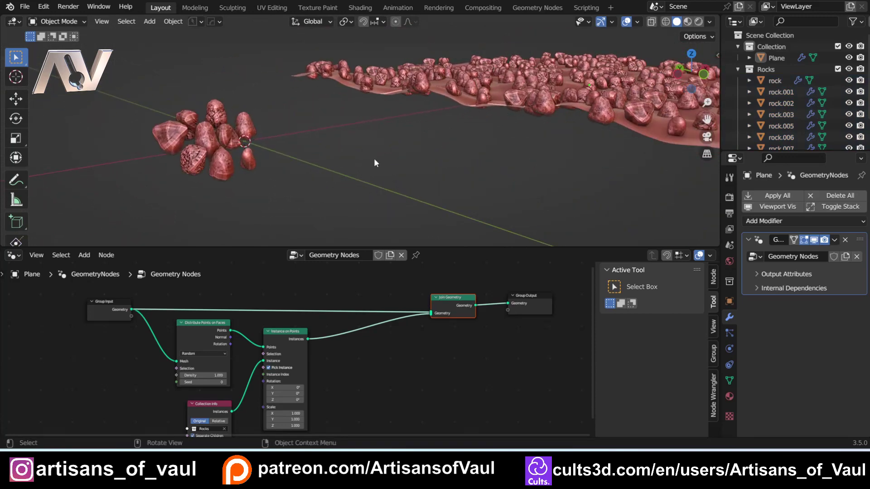
Step: Examine how the scattered rocks sit on the terrain and compare them with the source rocks
middle_click_drag(562, 146, 494, 151)
middle_click_drag(476, 154, 193, 170, "shift")
middle_click_drag(539, 152, 415, 148, "shift")
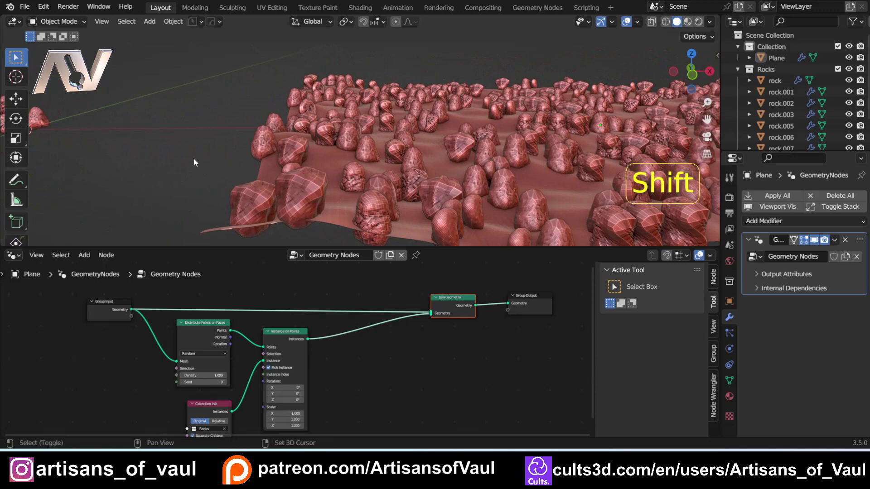
middle_click_drag(193, 158, 553, 186, "shift")
scroll(281, 187, "up", 2)
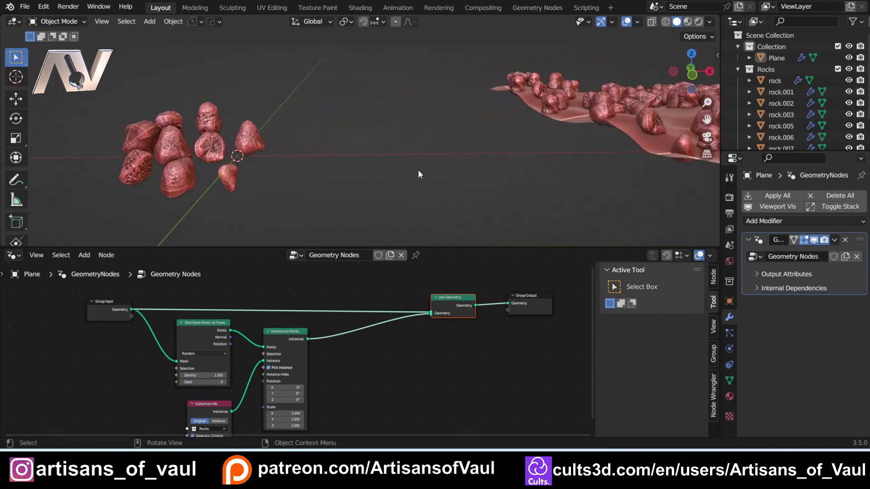
middle_click_drag(418, 174, 404, 159)
middle_click_drag(263, 153, 336, 151, "shift")
scroll(334, 152, "up", 4)
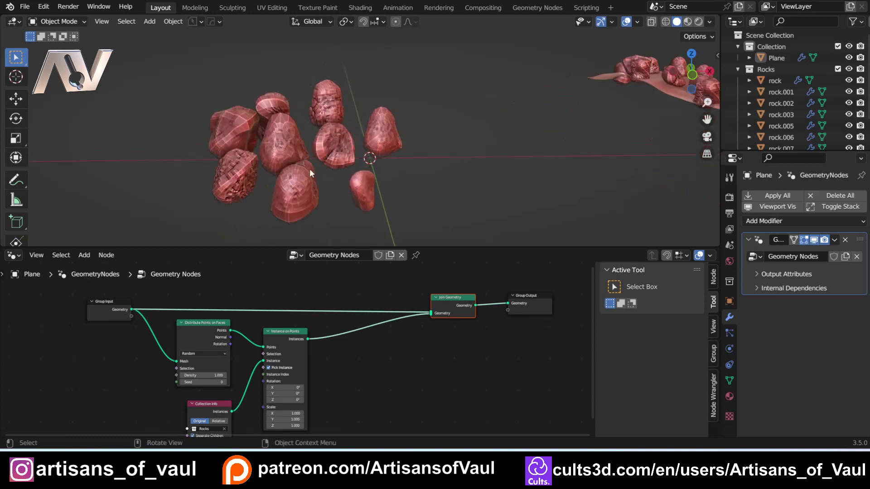
Step: Select all the source rocks and, in Edit Mode, move their meshes down about 0.145 along Z relative to their origins
left_click_drag(199, 89, 462, 245)
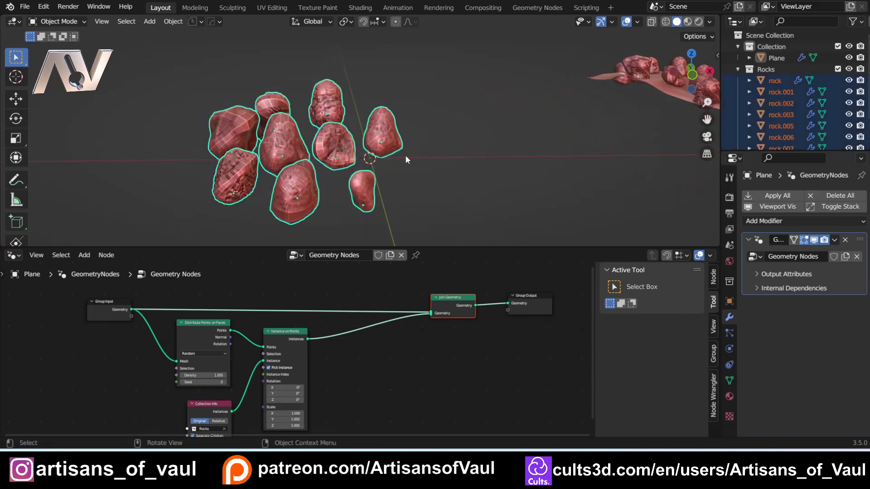
middle_click_drag(503, 153, 276, 96)
scroll(524, 132, "down", 2)
scroll(346, 148, "down", 5)
key("Tab")
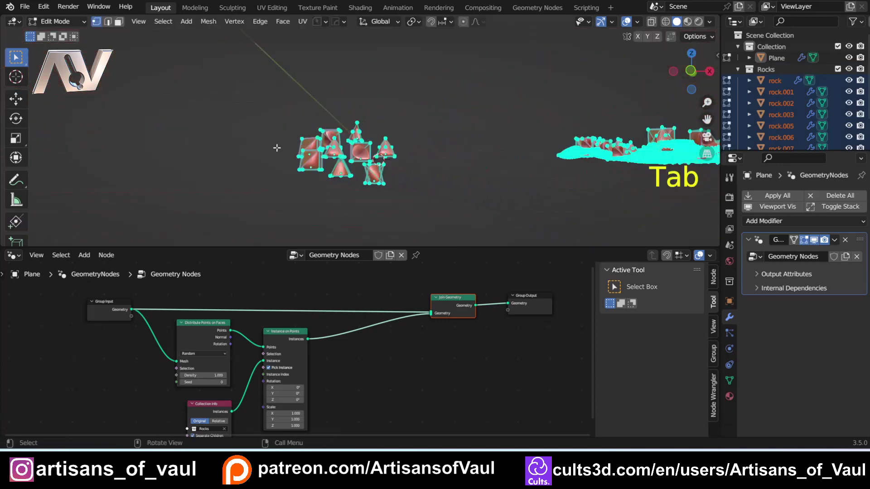
scroll(277, 147, "up", 3)
middle_click_drag(281, 154, 299, 135, "shift")
key("g")
key("z")
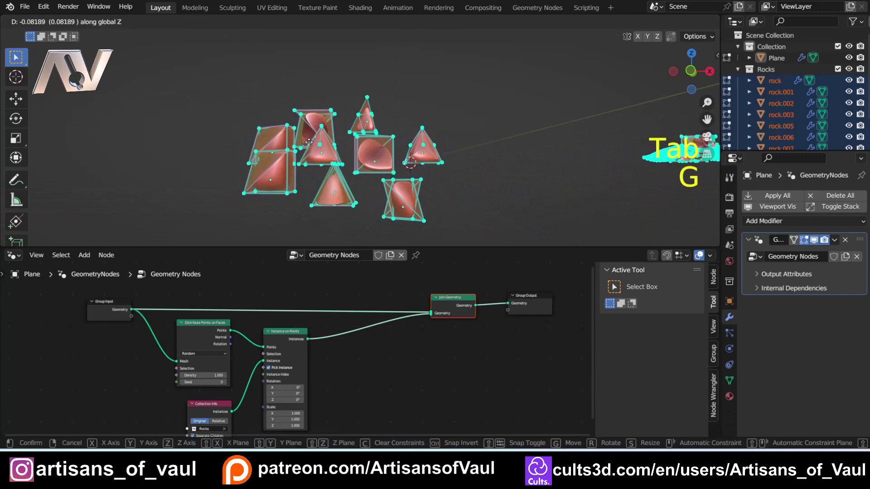
left_click(356, 185)
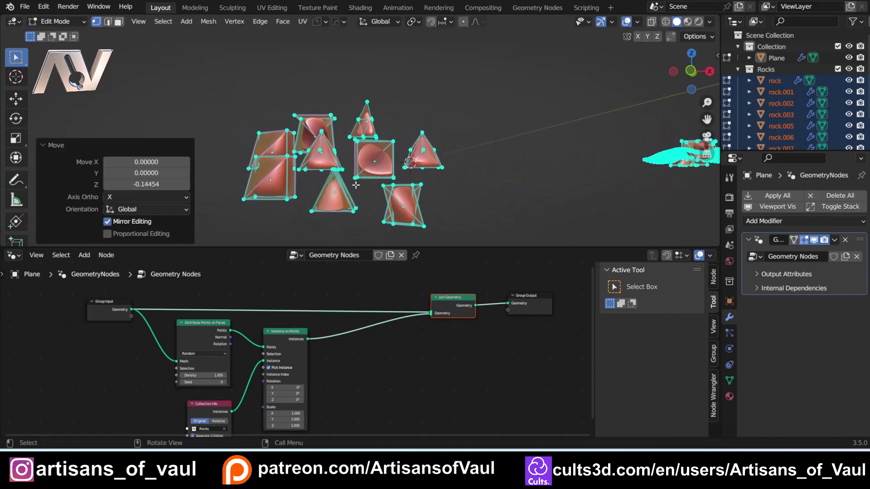
Step: Leave Edit Mode, select all objects in the Rocks collection from rock to rock.009, and apply all their modifiers
key("Tab")
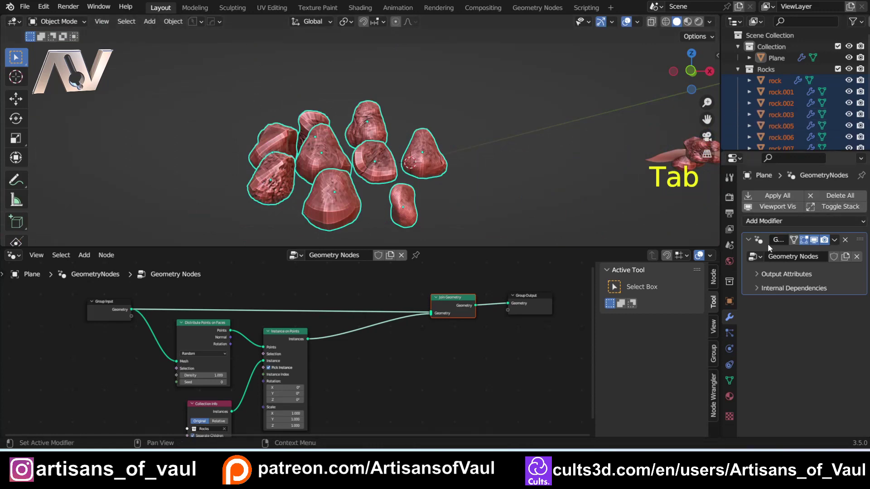
left_click(776, 81)
left_click(774, 115)
left_click(779, 80)
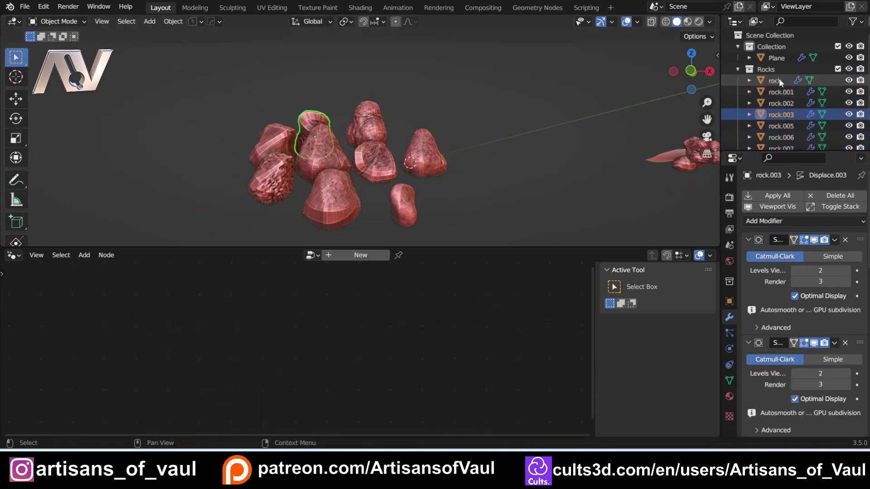
scroll(782, 90, "down", 3)
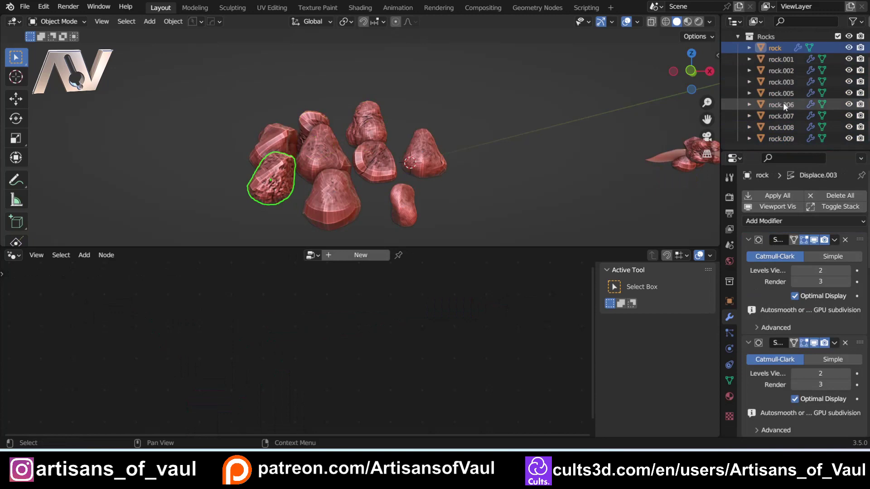
left_click(772, 138, "shift")
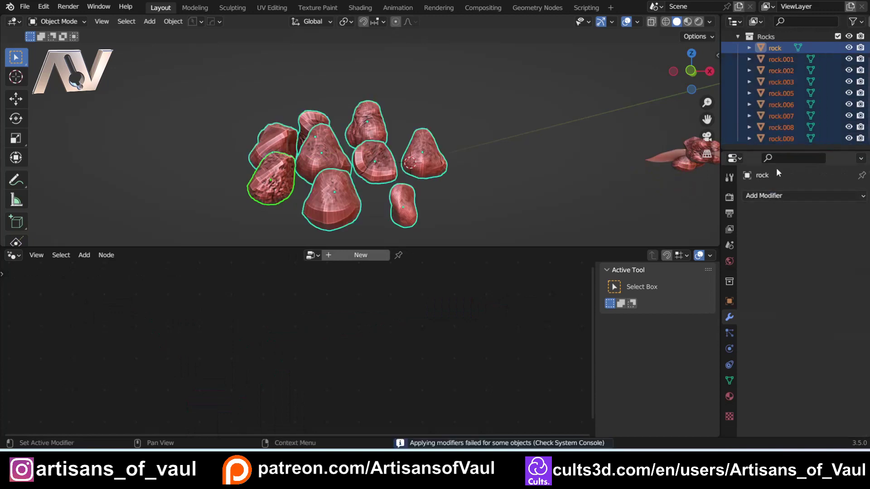
left_click(775, 83)
left_click(774, 105)
left_click(775, 138)
scroll(454, 152, "down", 3)
Step: Compare the source rocks with the rocks scattered on the terrain, and select the terrain plane
middle_click_drag(454, 151, 670, 108, "shift")
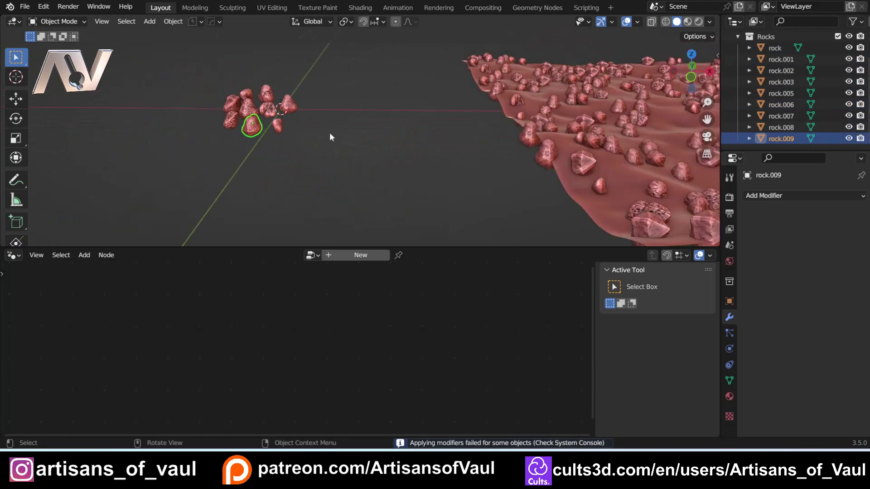
middle_click_drag(330, 133, 371, 150, "shift")
scroll(321, 123, "up", 5)
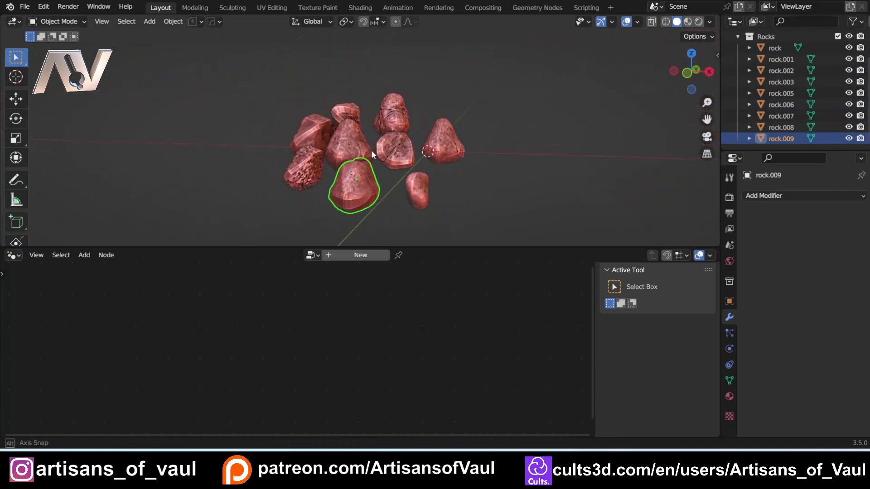
left_click_drag(262, 84, 529, 230)
middle_click_drag(435, 192, 461, 186)
scroll(499, 174, "down", 2)
middle_click_drag(529, 156, 377, 134, "shift")
scroll(377, 134, "up", 2)
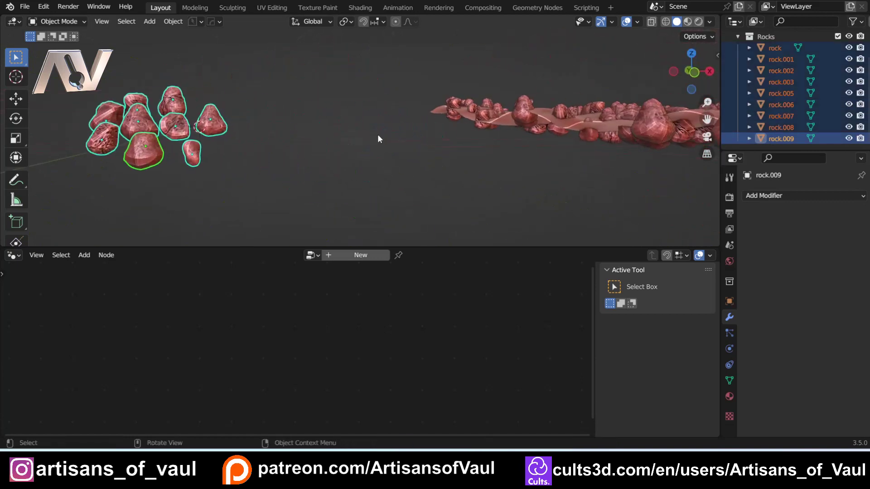
left_click(551, 120)
scroll(643, 154, "up", 3)
middle_click_drag(643, 154, 295, 221, "shift")
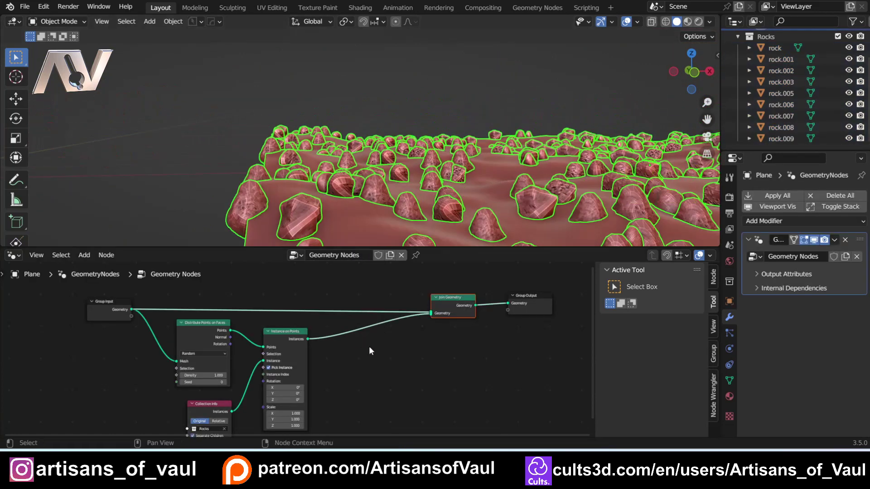
Step: Insert a Transform Geometry node between Instance on Points and Join Geometry
key("shift+a")
type("tran")
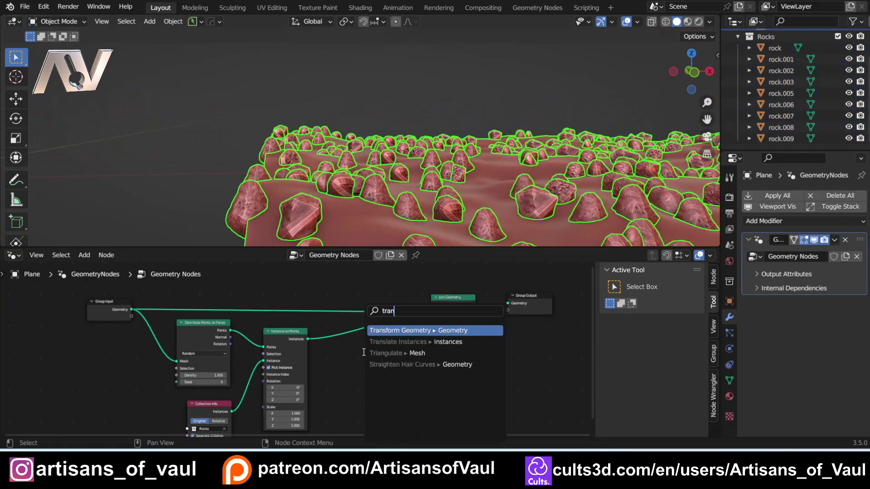
key("Return")
left_click(377, 322)
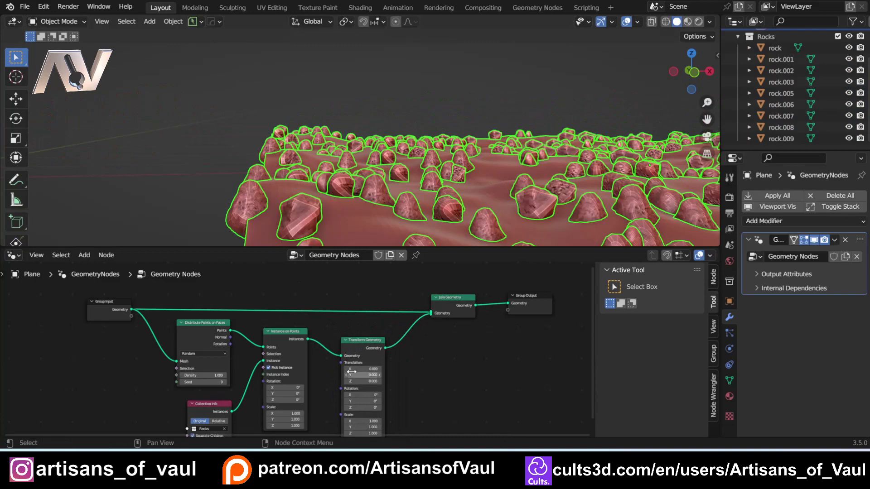
Step: Raise the scattered rocks by setting the Transform Geometry node's Z translation to 0.200
mouse_move(362, 369)
left_mouse_down()
mouse_move(341, 374)
mouse_move(369, 381)
left_mouse_up()
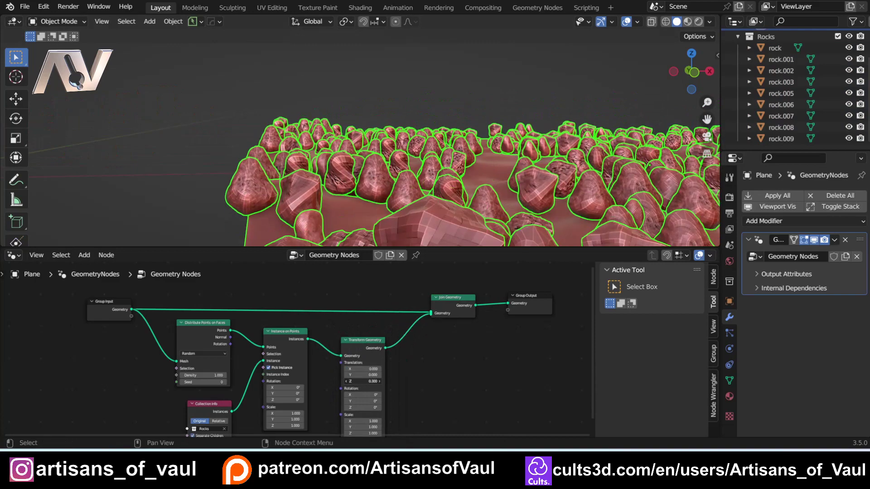
scroll(229, 160, "down", 3)
mouse_move(229, 160)
middle_mouse_down()
mouse_move(310, 160)
mouse_move(222, 159)
middle_mouse_up()
scroll(223, 160, "up", 4)
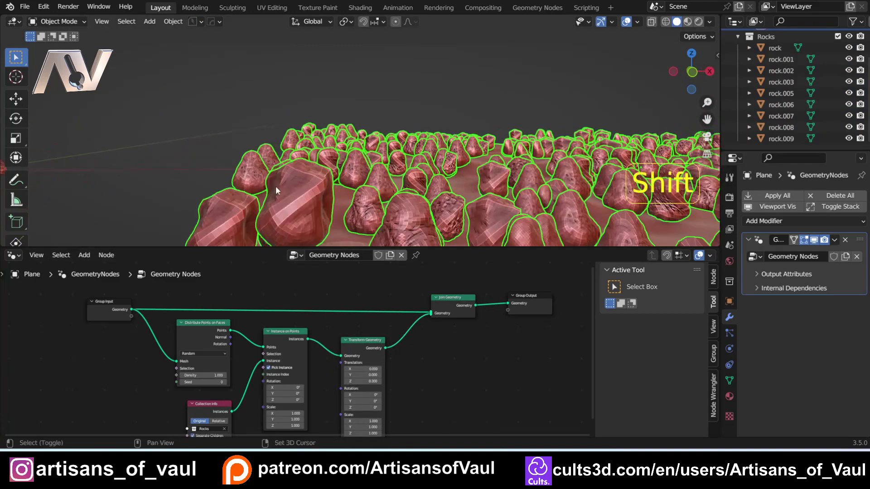
middle_click_drag(275, 185, 377, 99, "shift")
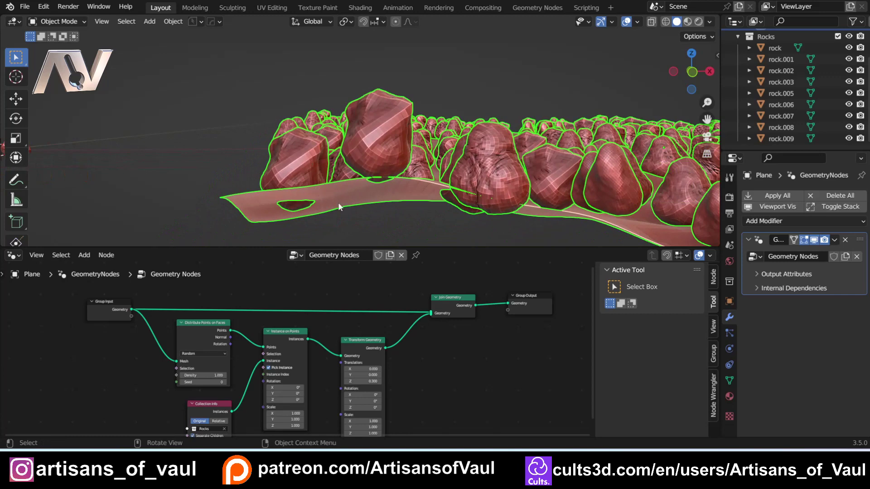
left_click(347, 382)
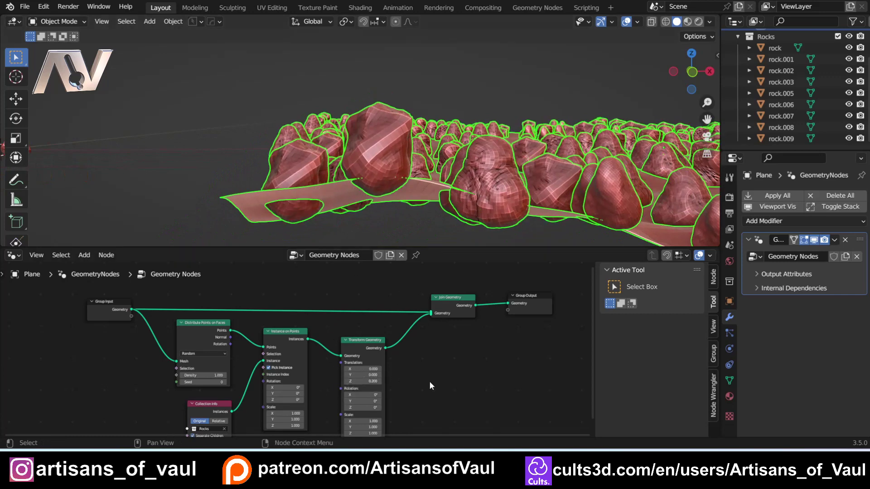
Step: Space out the Transform Geometry and Instance on Points nodes, and add a Random Value node set to Vector
scroll(429, 386, "down", 1)
scroll(349, 342, "down", 1)
left_click_drag(355, 341, 384, 333)
left_click_drag(282, 334, 327, 331)
middle_click_drag(268, 383, 327, 307)
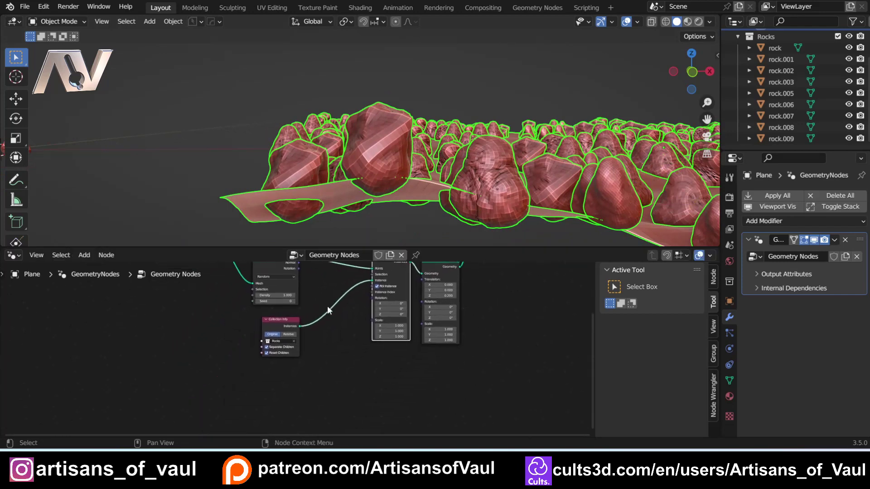
key("shift+a")
left_click(278, 221)
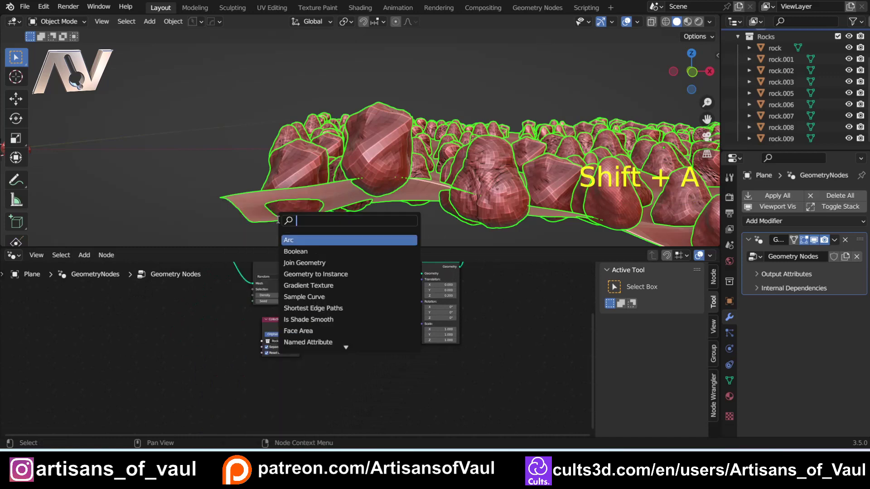
type("rand")
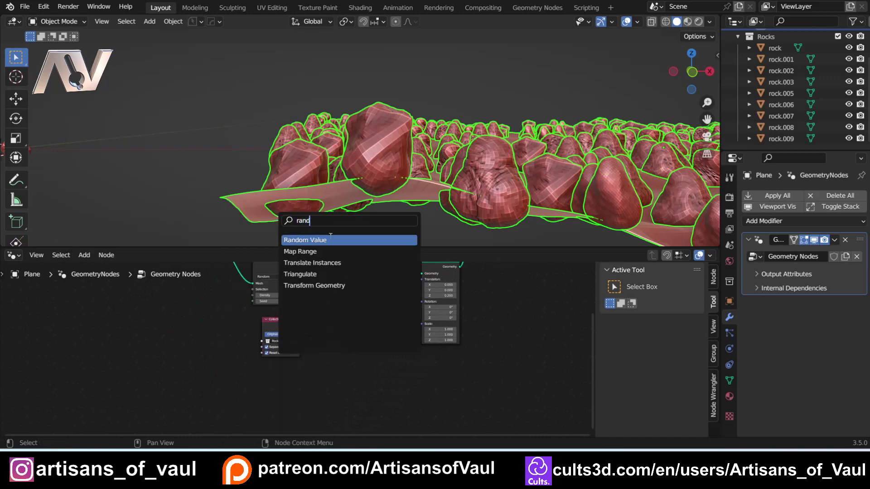
left_click(330, 236)
left_click(345, 359)
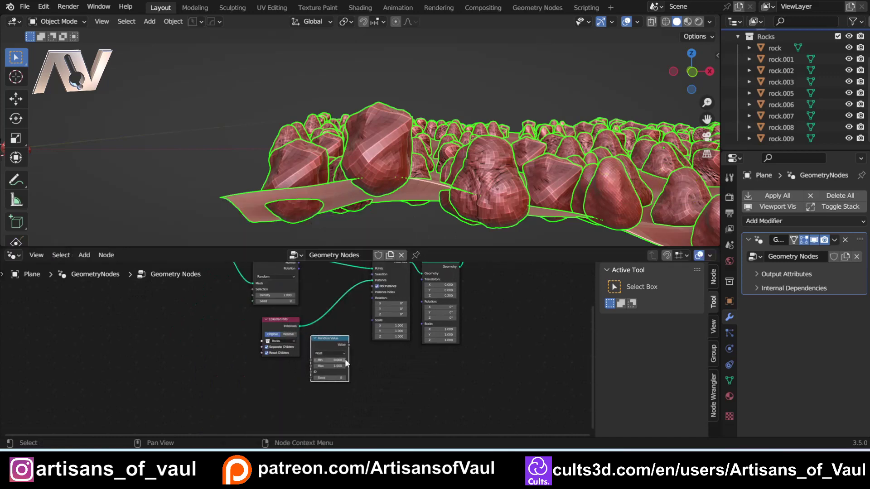
left_click(334, 352)
left_click(323, 371)
scroll(351, 345, "up", 3)
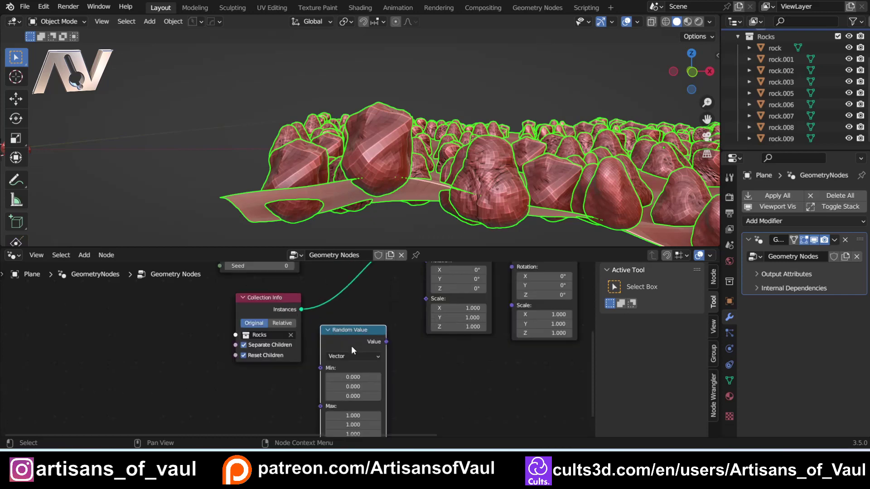
Step: Link the Random Value output to the Rotation input of Instance on Points
middle_click_drag(412, 308, 369, 356)
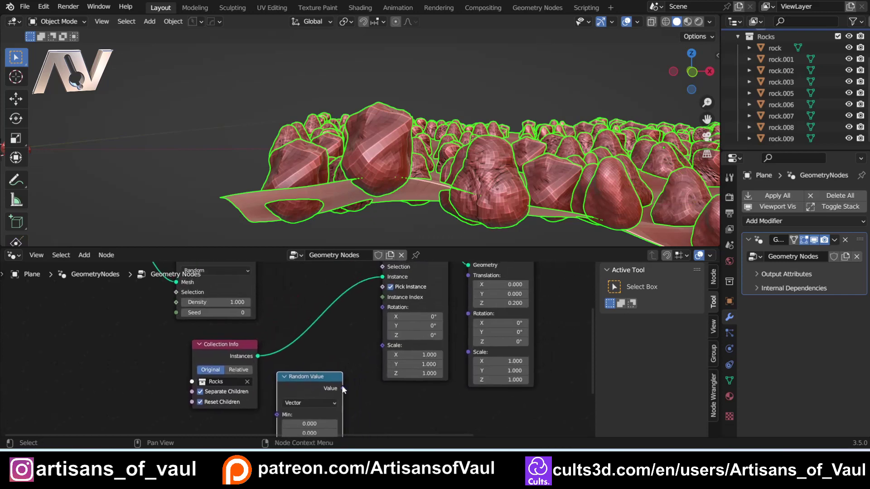
left_click_drag(343, 388, 383, 307)
scroll(345, 163, "down", 1)
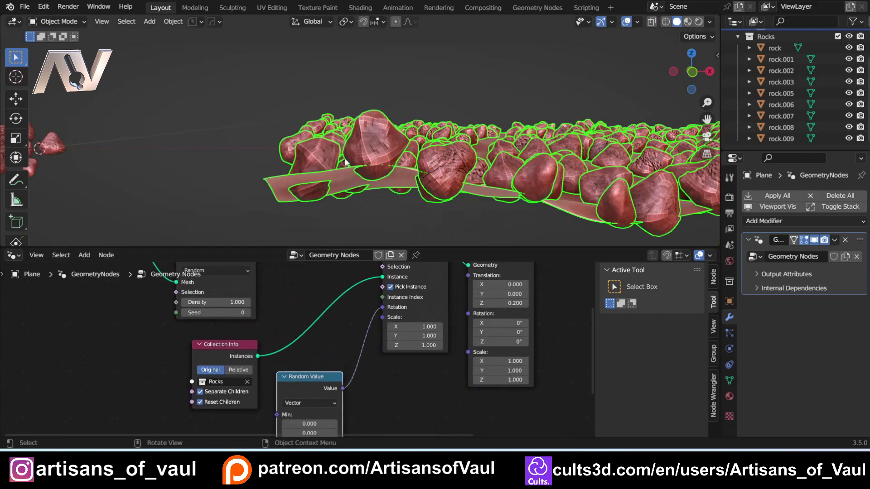
Step: Examine the randomly rotated rocks on the terrain, compare them with the source rocks, and reselect the terrain plane
middle_click_drag(345, 162, 477, 177)
middle_click_drag(236, 213, 426, 213, "shift")
scroll(287, 191, "up", 2)
left_click(233, 195)
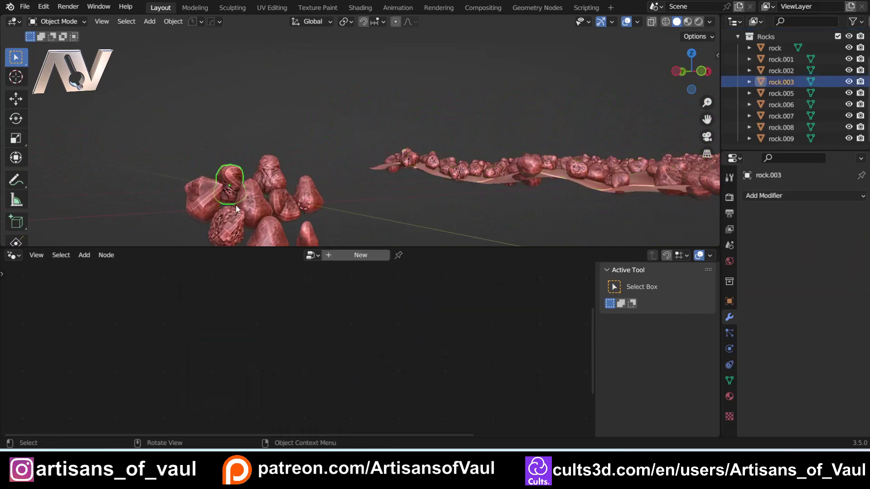
middle_click_drag(297, 195, 473, 186, "shift")
scroll(517, 158, "down", 3)
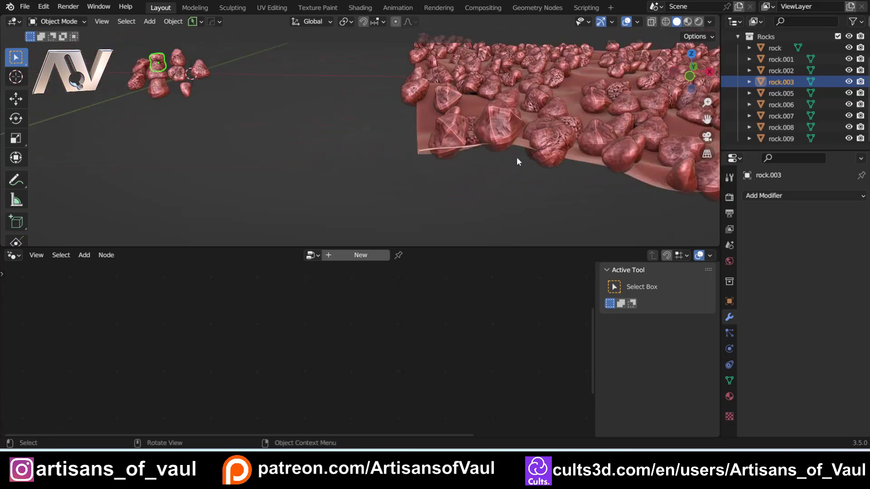
middle_click_drag(517, 157, 300, 212, "shift")
left_click(431, 156)
mouse_move(430, 156)
middle_mouse_down("shift")
mouse_move(372, 127)
mouse_move(425, 162)
mouse_move(426, 171)
middle_mouse_up("shift")
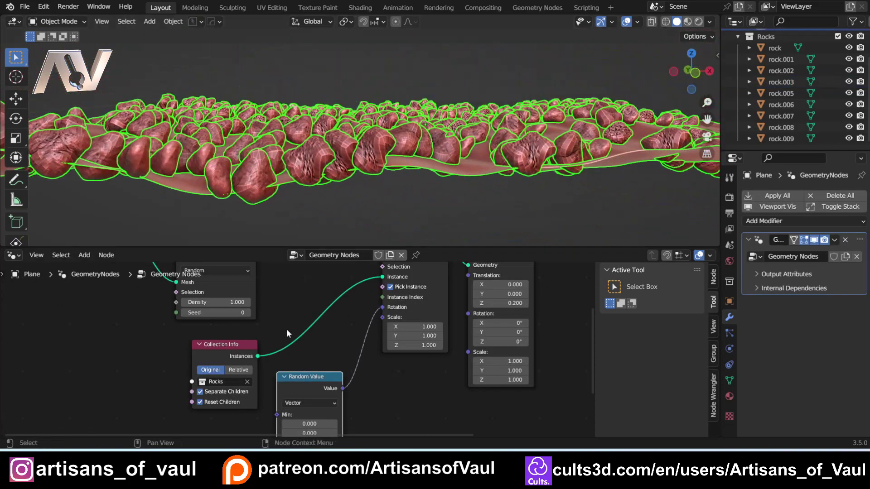
Step: Arrange the Collection Info node between Distribute Points on Faces and Instance on Points, with Random Value below it
scroll(453, 312, "down", 1)
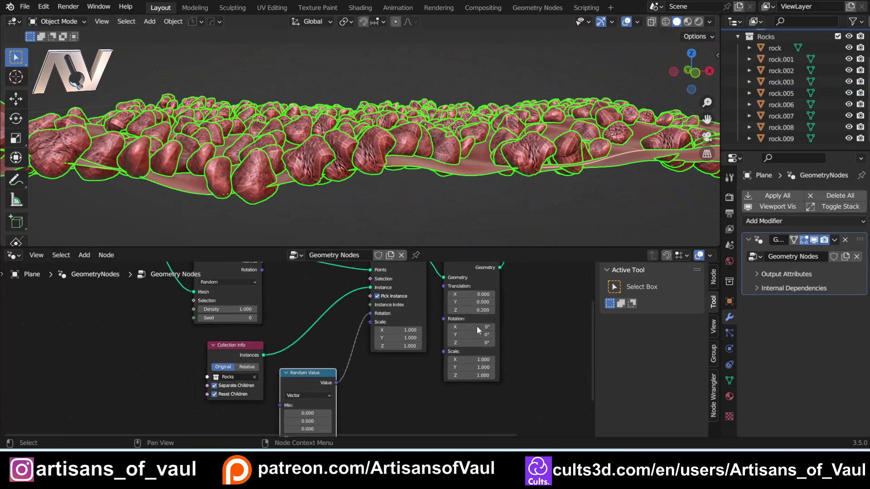
scroll(308, 303, "down", 2)
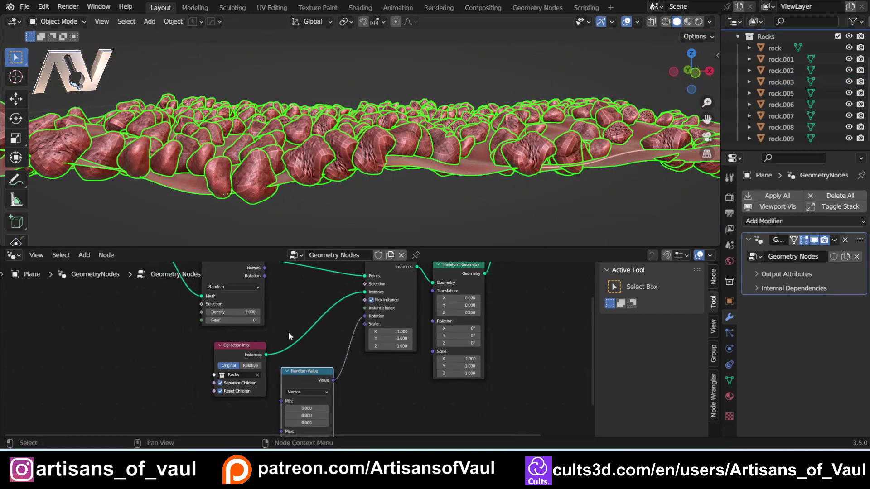
left_click_drag(267, 350, 313, 302)
left_click_drag(292, 365, 250, 344)
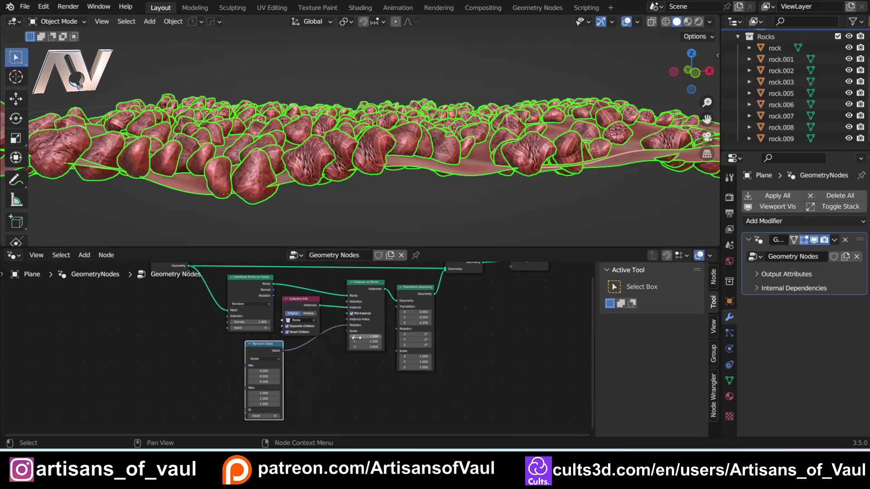
Step: Duplicate the Random Value node and set all three Min values of the copy to 0.5
scroll(346, 365, "up", 1)
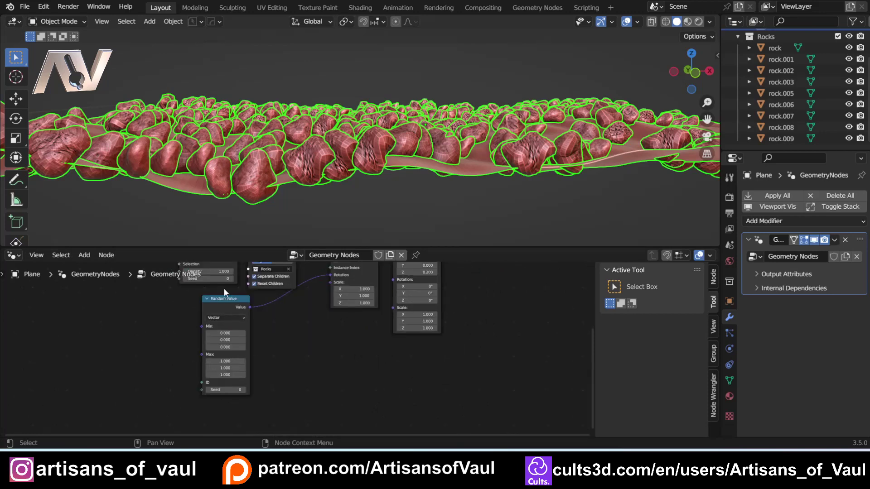
key("shift+d")
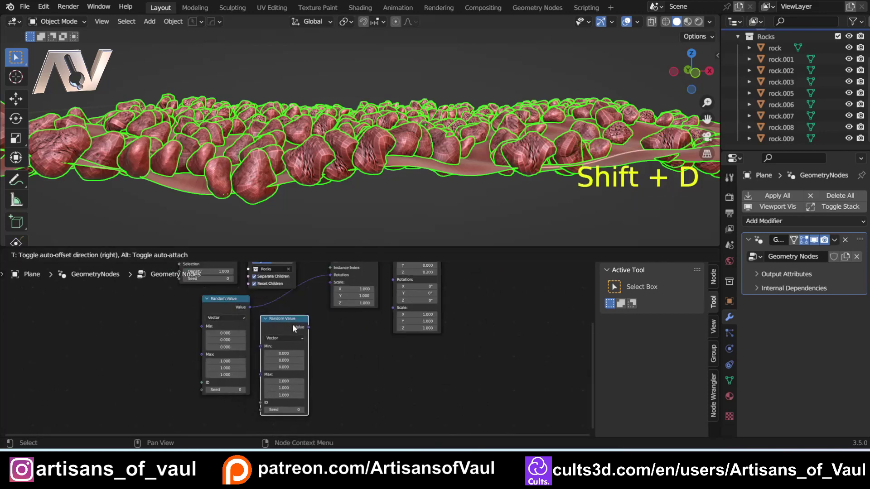
left_click(292, 325)
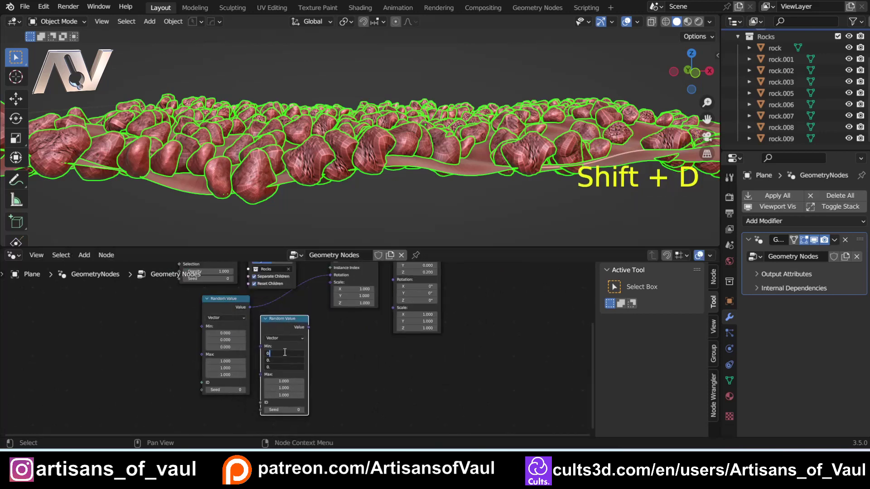
type("5")
key("Return")
Step: Link the duplicated Random Value output to the Scale input of Instance on Points
left_click_drag(308, 327, 330, 282)
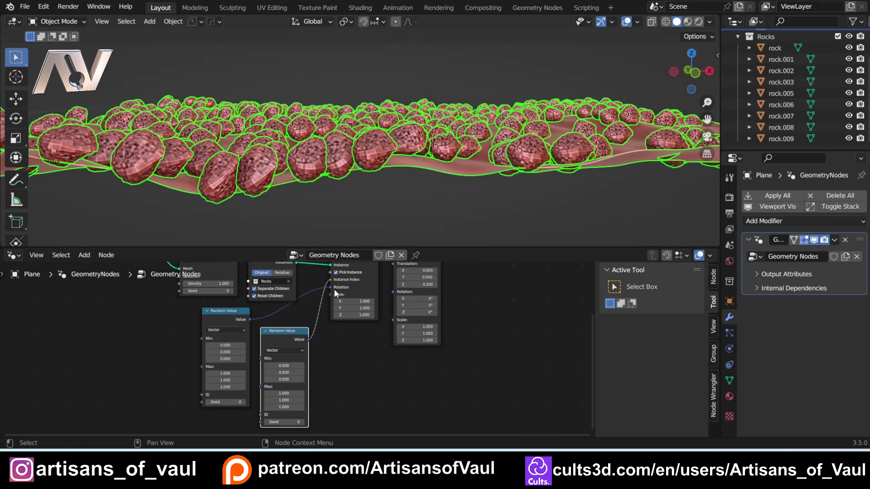
key("ctrl+z")
left_click_drag(308, 340, 330, 294)
scroll(384, 177, "up", 4)
middle_click_drag(383, 176, 364, 170)
middle_click_drag(159, 181, 254, 200, "shift")
Step: Detach the Transform Geometry node so Instance on Points feeds Join Geometry directly, and delete the detached node
middle_click_drag(373, 320, 317, 375, "shift")
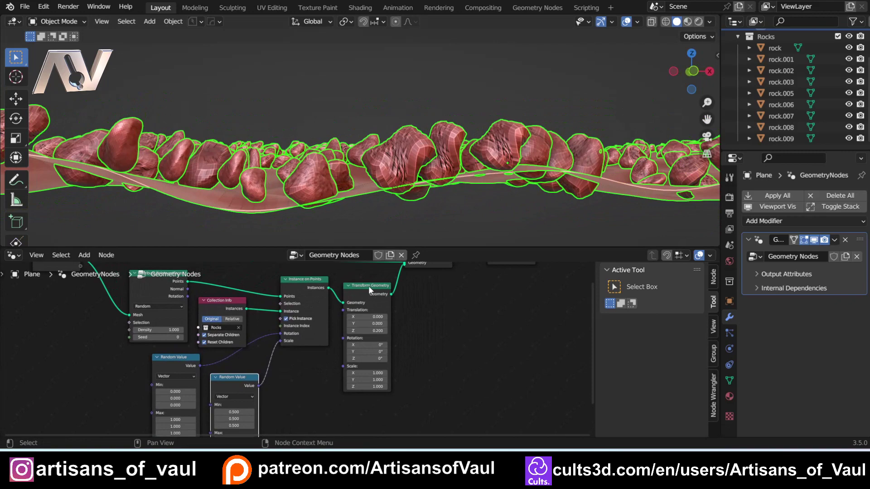
left_click_drag(368, 286, 429, 319, "alt")
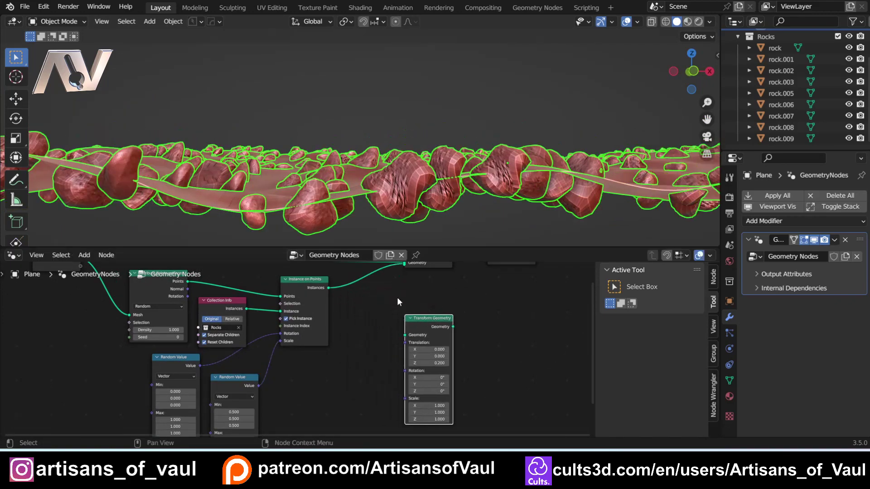
scroll(391, 195, "down", 3)
middle_click_drag(388, 174, 313, 148)
scroll(353, 181, "down", 2)
scroll(333, 174, "up", 4)
key("Delete")
scroll(370, 138, "down", 4)
Step: Move the Group Output node farther away from the Join Geometry node
middle_click_drag(420, 186, 366, 242, "shift")
middle_click_drag(449, 316, 395, 410, "shift")
left_click_drag(463, 337, 518, 340)
middle_click_drag(219, 159, 253, 148, "shift")
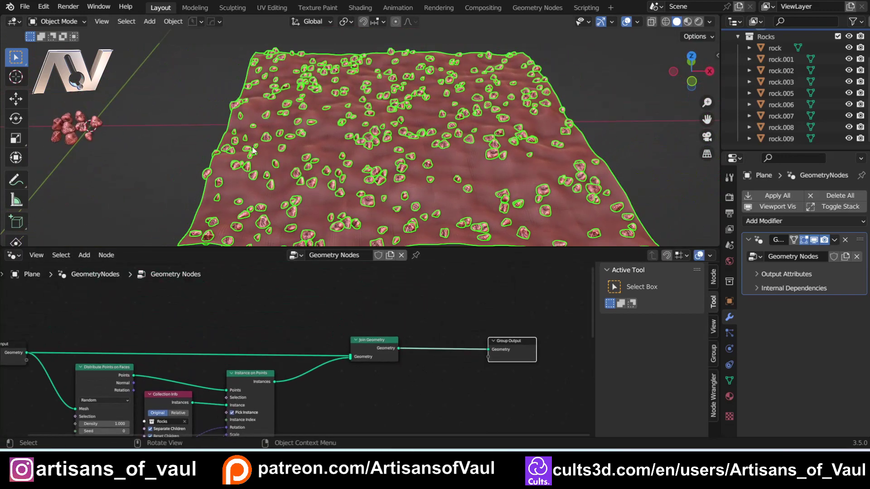
middle_click_drag(105, 424, 171, 386, "shift")
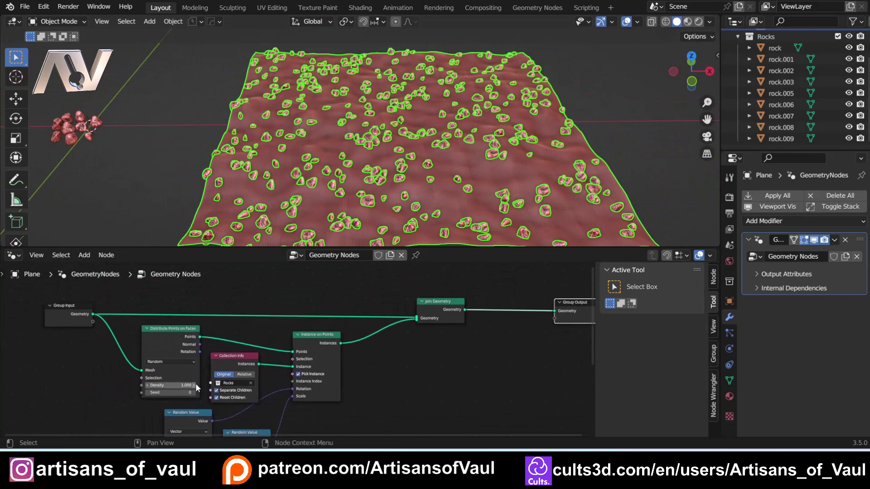
Step: Raise the Density of the Distribute Points on Faces node to 1.5 and inspect the overlapping rocks up close
left_click(194, 386)
left_click(193, 386)
left_click(193, 385)
left_click(193, 385)
left_click(194, 386)
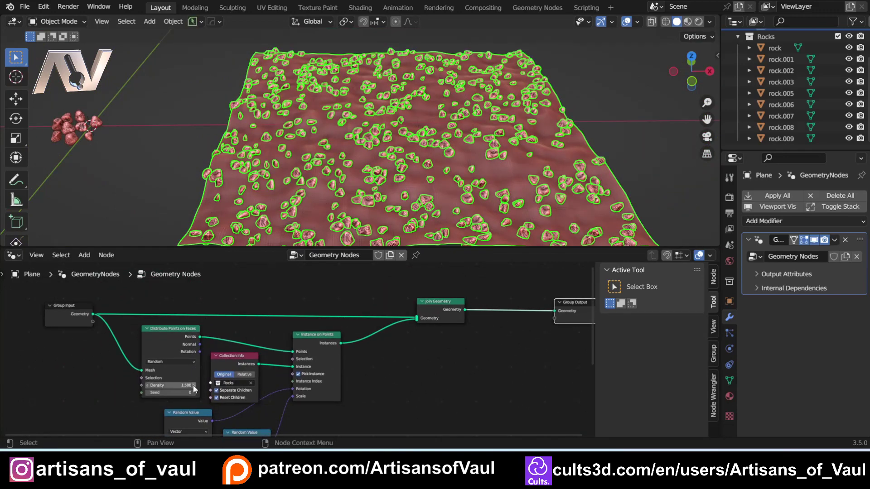
scroll(332, 189, "up", 5)
scroll(384, 187, "up", 3)
middle_click_drag(386, 189, 337, 169)
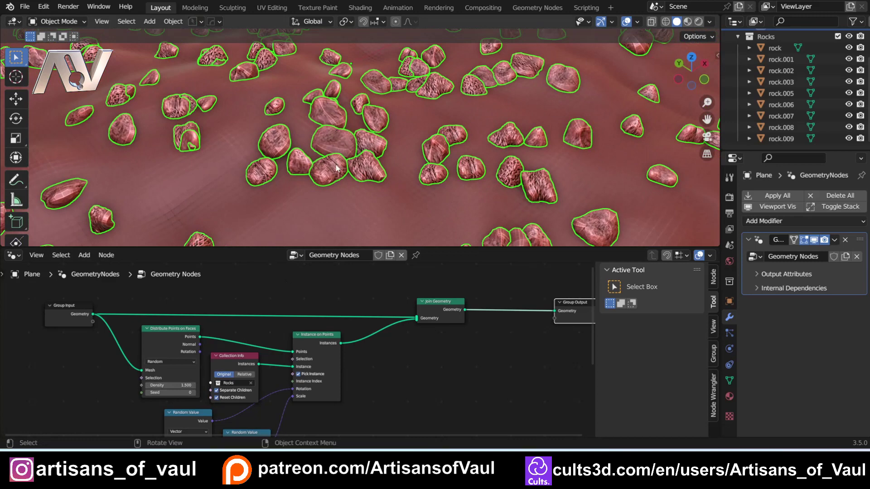
Step: Switch the Distribute Points on Faces node to Poisson Disk, shift the node slightly, and set its Distance Min to 1
left_click(184, 360)
left_click(171, 376)
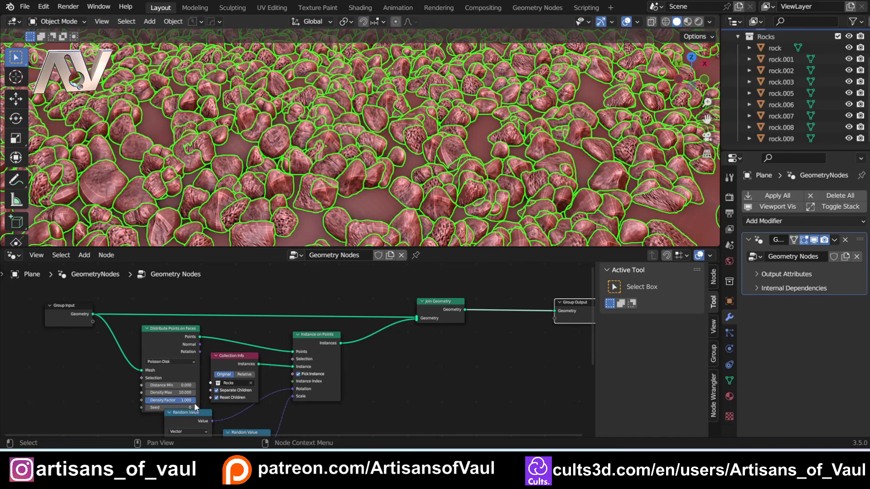
left_click_drag(169, 346, 171, 339)
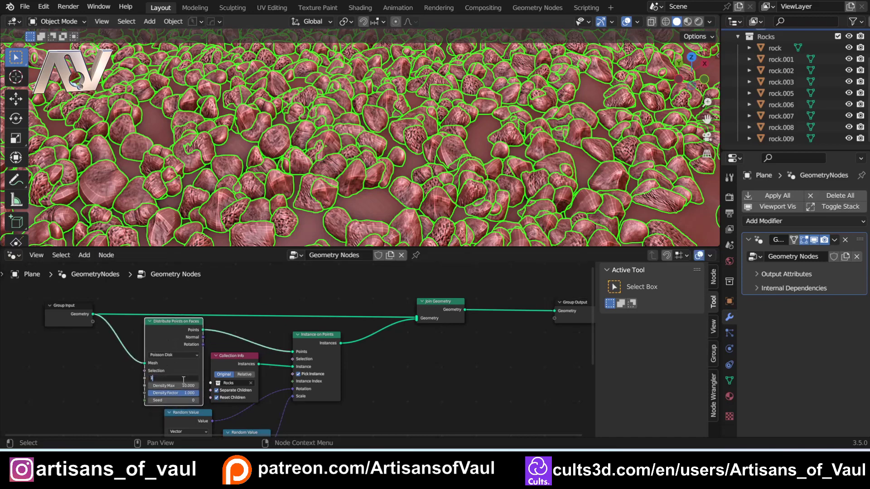
key("Return")
scroll(410, 106, "down", 8)
middle_click_drag(411, 122, 354, 194)
scroll(362, 134, "up", 4)
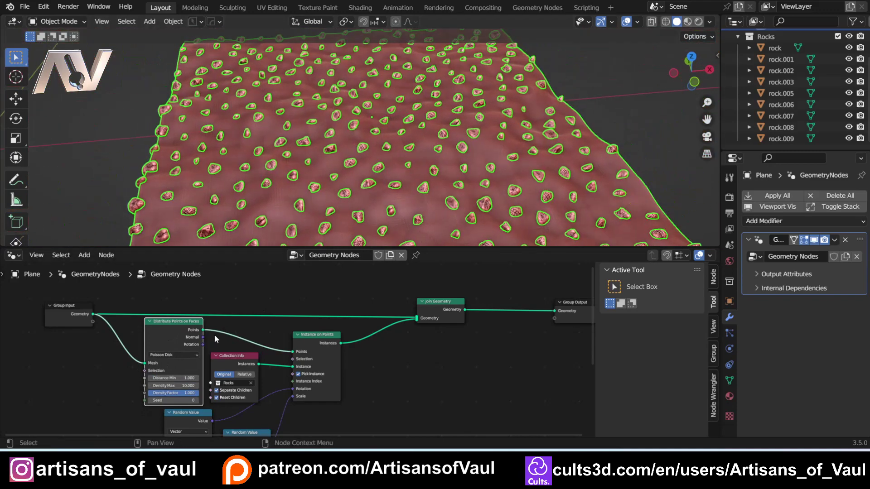
Step: Set the Poisson Disk Distance Min to 0.5 and try adjusting the Density Factor
left_click(183, 380)
type("0.5")
key("Return")
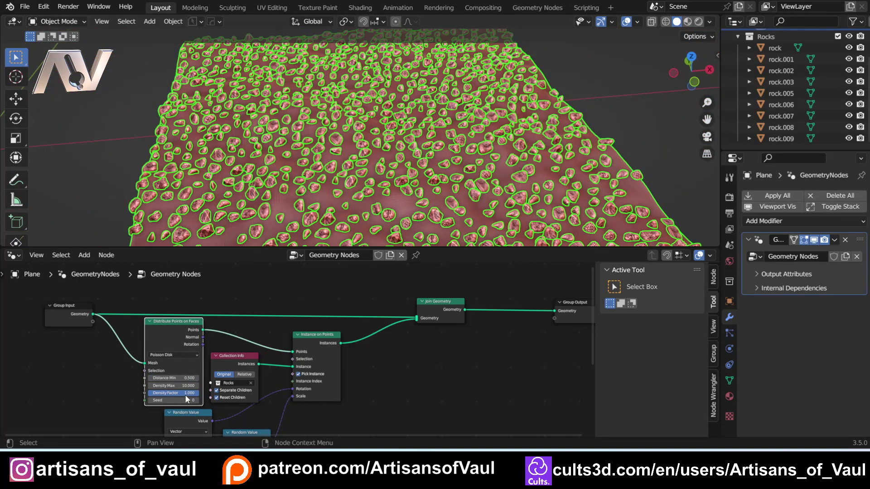
mouse_move(185, 393)
left_mouse_down()
mouse_move(154, 392)
mouse_move(199, 392)
left_mouse_up()
scroll(440, 168, "down", 3)
Step: Move the Group Input node farther from the other nodes and set the Poisson Disk Distance Min to 0.3
left_click_drag(73, 308, 35, 305)
middle_click_drag(351, 188, 225, 205, "shift")
type("0.3")
key("Return")
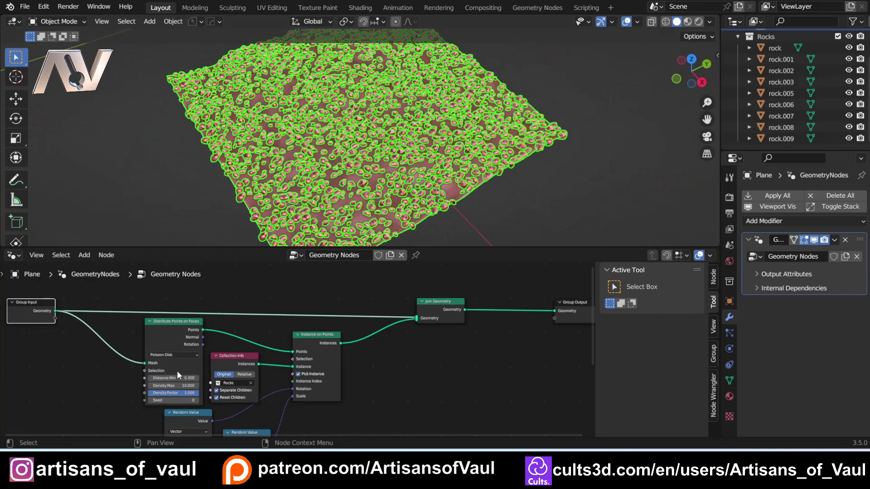
scroll(339, 171, "up", 4)
middle_click_drag(339, 171, 279, 159)
scroll(312, 184, "down", 4)
mouse_move(313, 181)
middle_mouse_down()
mouse_move(343, 171)
mouse_move(306, 166)
middle_mouse_up()
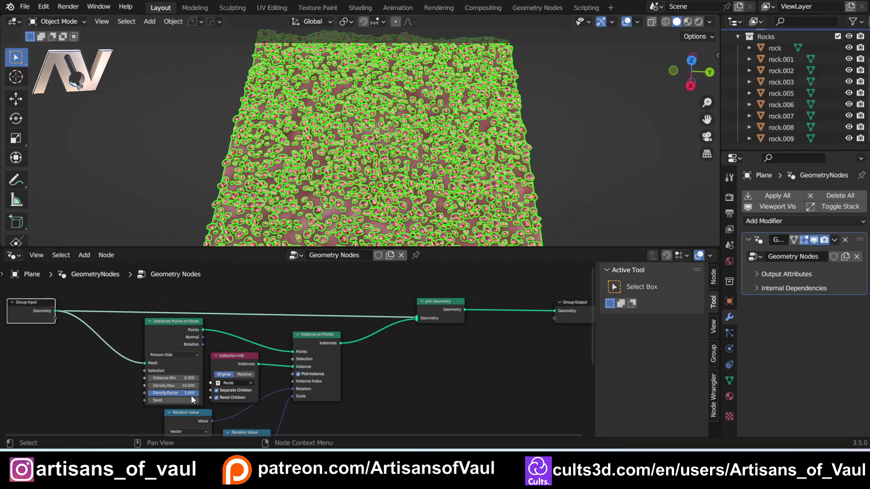
Step: Try adjusting the Density Factor again and inspect the rock spacing near the terrain's edge
mouse_move(191, 396)
left_mouse_down()
mouse_move(184, 395)
mouse_move(198, 394)
left_mouse_up()
scroll(305, 187, "up", 1)
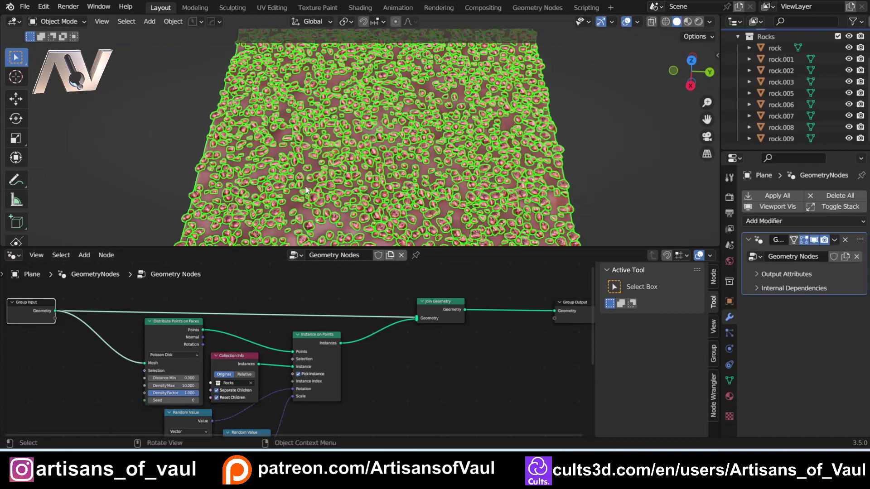
scroll(305, 188, "up", 4)
middle_click_drag(213, 181, 266, 179, "shift")
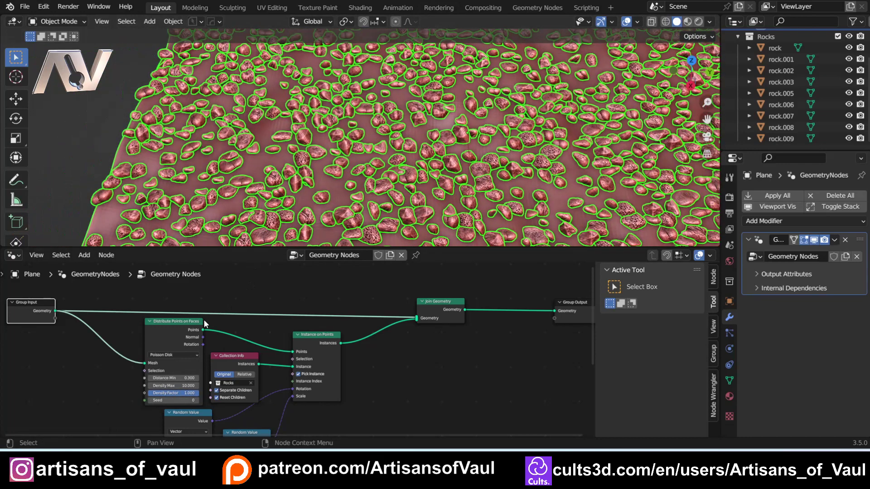
Step: Enlarge the 3D viewport by shrinking the node editor, and select the terrain plane
left_click_drag(448, 248, 413, 431)
scroll(399, 247, "down", 7)
middle_click_drag(385, 238, 420, 258, "shift")
scroll(300, 234, "up", 3)
left_click(545, 225)
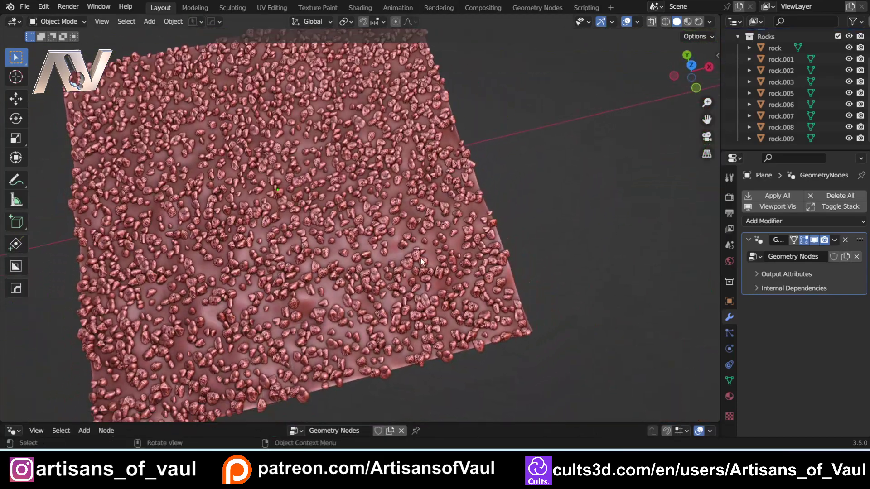
left_click(397, 254)
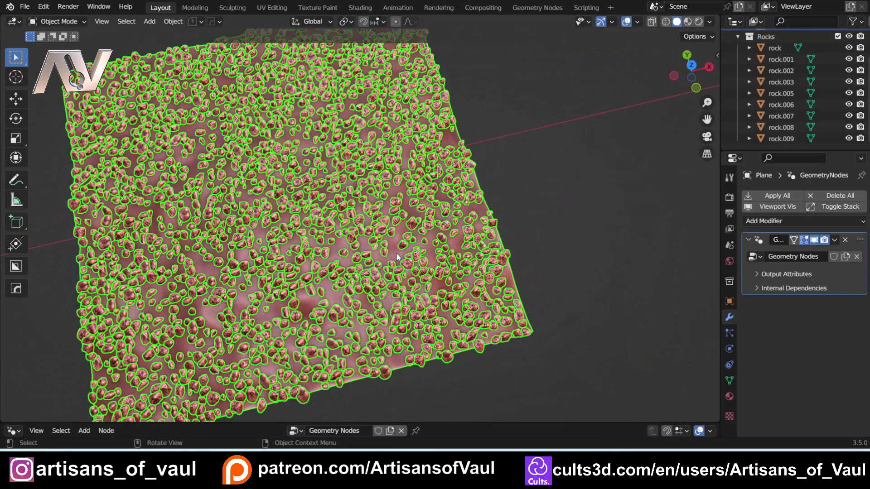
Step: Switch the terrain plane from Object Mode to Weight Paint mode, viewing it from above
mouse_move(347, 209)
middle_mouse_down()
mouse_move(315, 190)
mouse_move(335, 214)
middle_mouse_up()
scroll(335, 214, "down", 1)
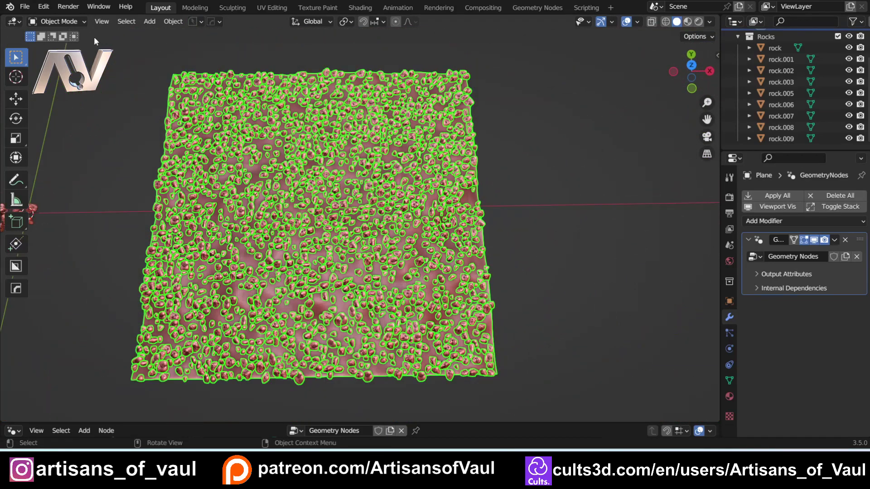
left_click(79, 22)
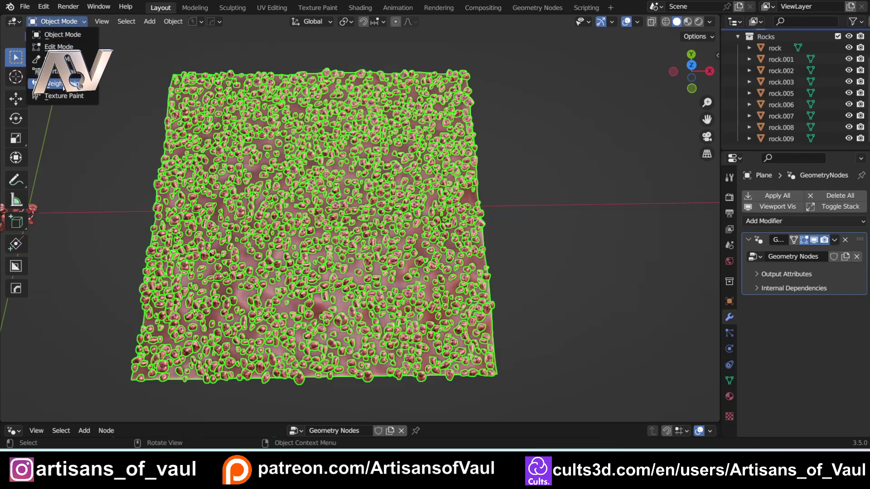
left_click(59, 84)
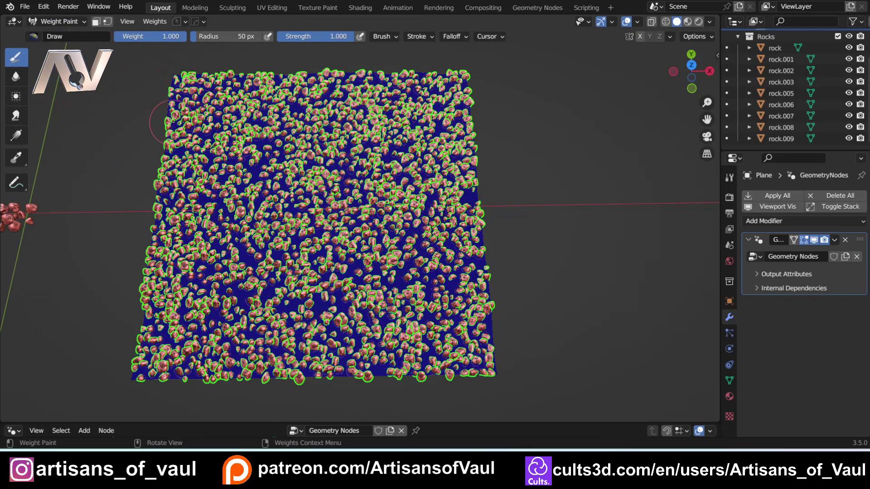
middle_click_drag(170, 122, 151, 166)
scroll(274, 145, "up", 1)
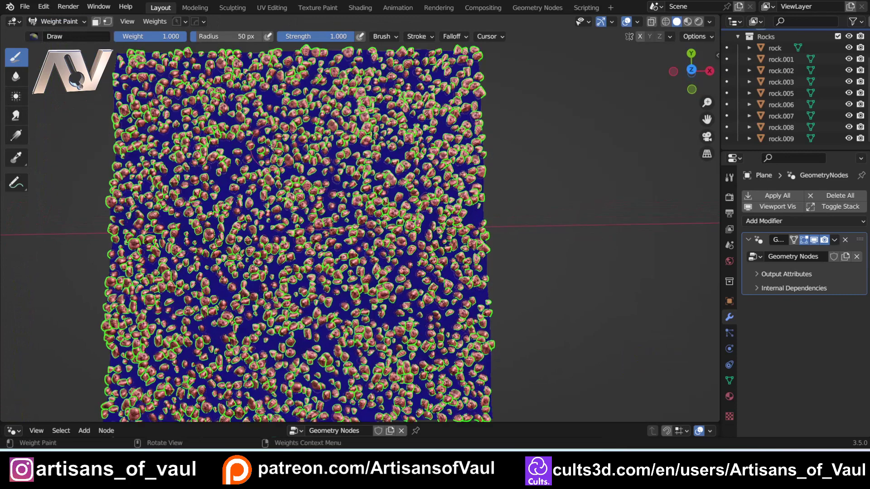
scroll(272, 148, "up", 1)
Step: Paint a full-strength test stroke across the terrain, undo it, and set the brush Strength to 0.5
left_click_drag(145, 129, 416, 153)
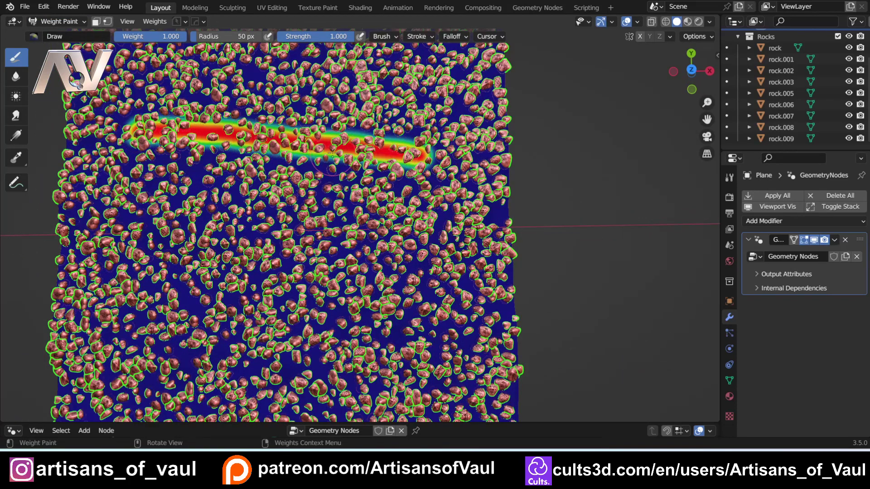
key("ctrl+z")
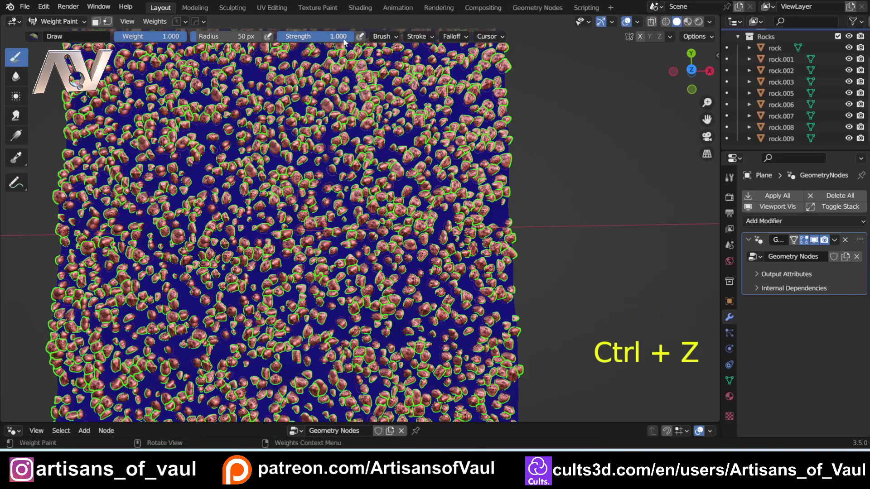
left_click(335, 37)
type("0.5")
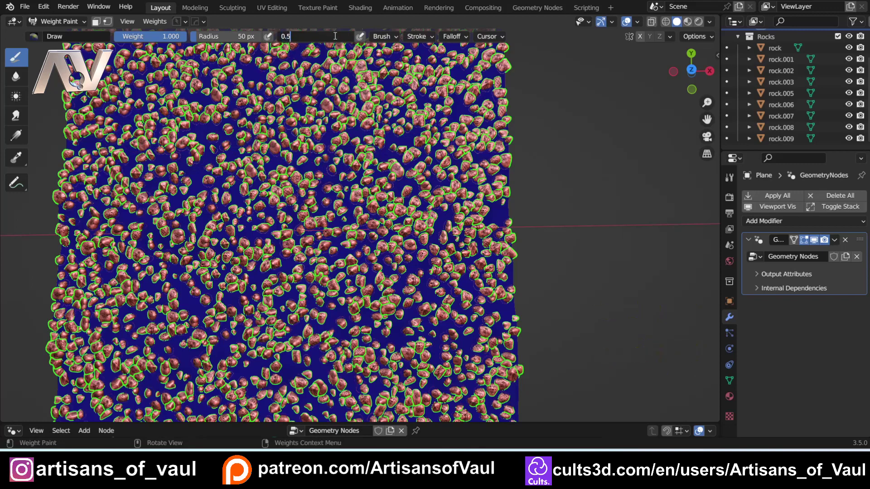
key("Return")
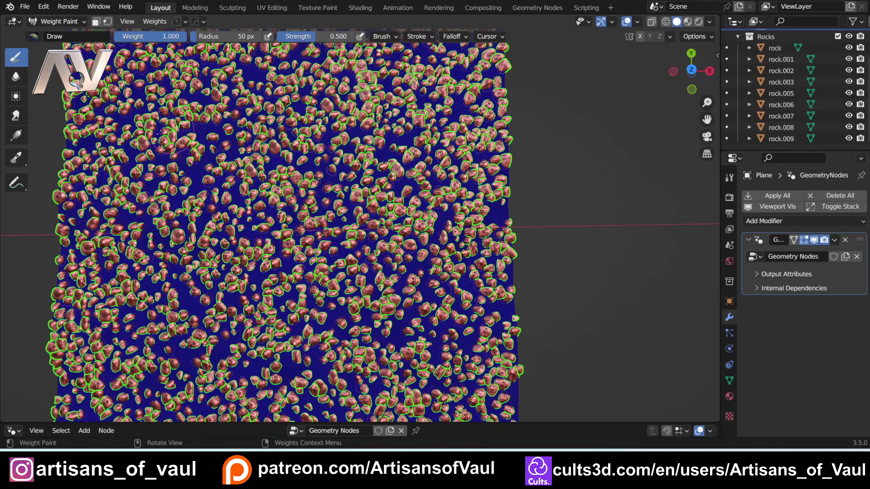
Step: Paint overlapping half-strength test strokes across the terrain and inspect how the weight builds up
left_click_drag(149, 129, 419, 150)
mouse_move(328, 149)
left_mouse_down()
mouse_move(195, 137)
mouse_move(390, 150)
mouse_move(222, 140)
mouse_move(363, 149)
mouse_move(226, 154)
left_mouse_up()
scroll(226, 151, "up", 5)
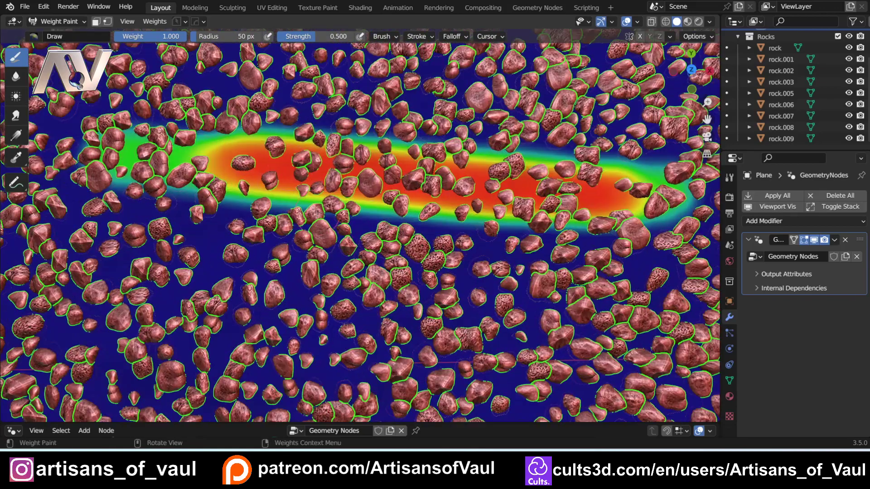
scroll(333, 173, "down", 4)
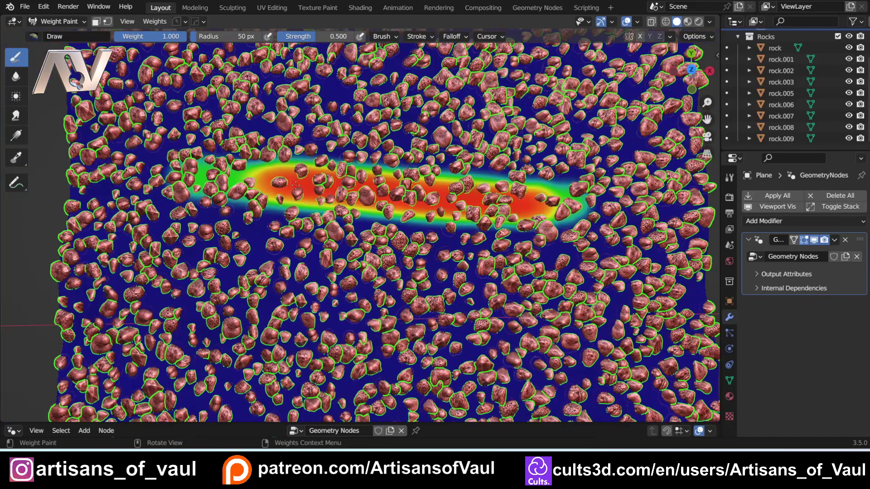
scroll(258, 178, "up", 4)
scroll(362, 191, "down", 4)
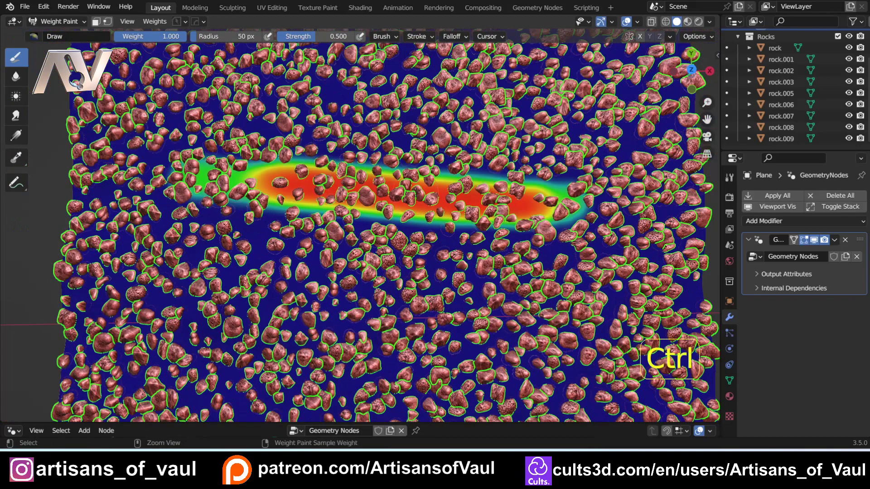
Step: Undo the half-strength weight paint test strokes
key("ctrl+z")
key("ctrl+z")
key("ctrl+z")
key("ctrl+z")
key("ctrl+z")
Step: Enlarge the Draw brush radius to 222 px and paint a half-strength base weight over the whole terrain
scroll(415, 193, "down", 5)
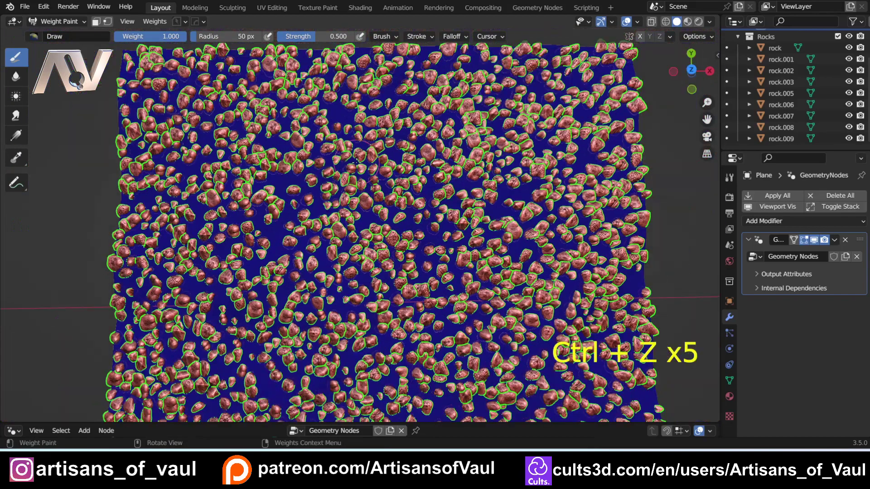
middle_click_drag(372, 187, 346, 161, "shift")
key("f")
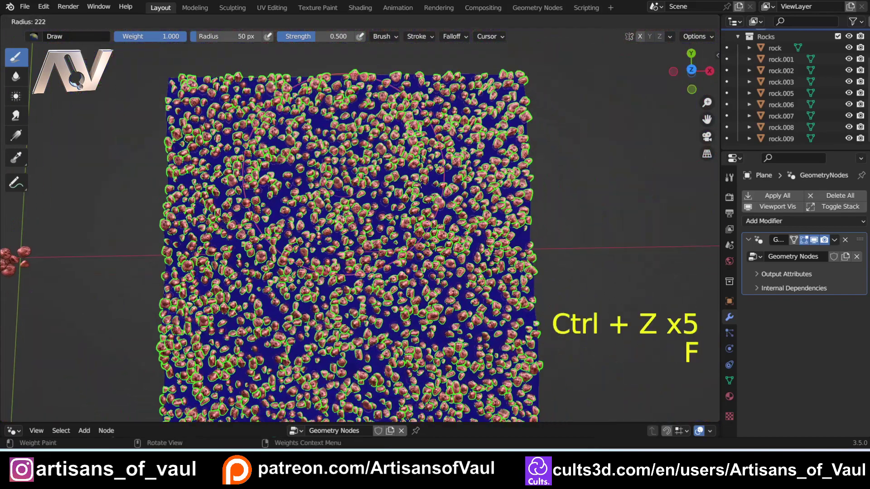
left_click(441, 164)
mouse_move(228, 132)
left_mouse_down()
mouse_move(489, 136)
mouse_move(253, 254)
mouse_move(508, 327)
mouse_move(238, 257)
mouse_move(198, 120)
mouse_move(523, 50)
mouse_move(162, 360)
mouse_move(420, 212)
left_mouse_up()
middle_click_drag(455, 349, 460, 290, "shift")
left_click_drag(469, 305, 226, 363)
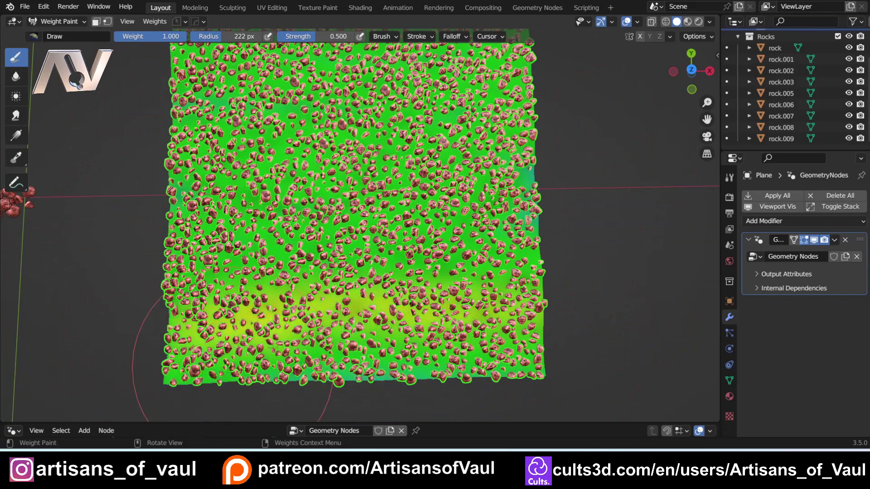
Step: Reduce the brush radius to 138 px and paint a wide high-weight band down the middle of the terrain
mouse_move(394, 237)
middle_mouse_down("shift")
mouse_move(383, 250)
mouse_move(351, 169)
middle_mouse_up("shift")
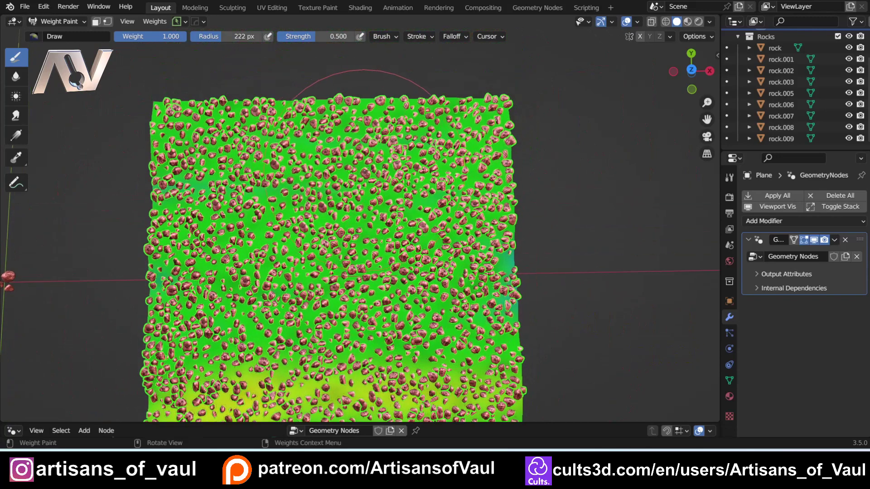
key("f")
left_click(331, 172)
scroll(344, 169, "down", 2)
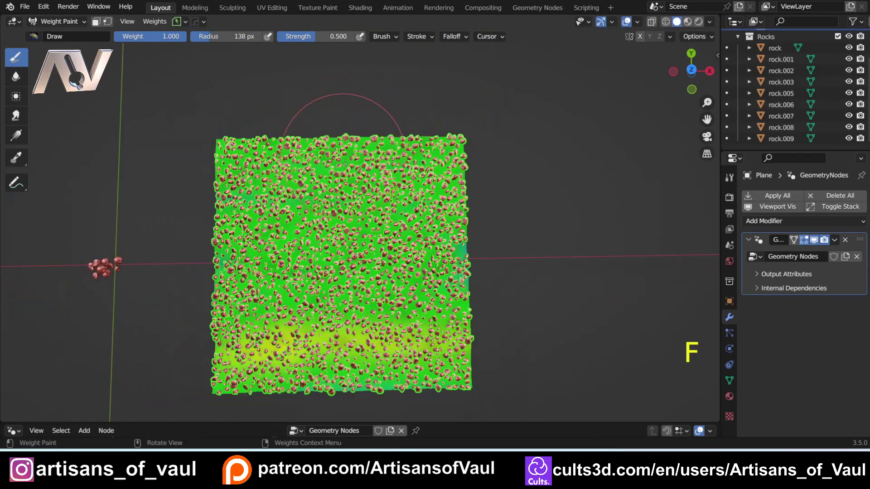
middle_click_drag(346, 170, 343, 143, "shift")
mouse_move(346, 111)
left_mouse_down()
mouse_move(354, 317)
mouse_move(305, 69)
mouse_move(317, 79)
mouse_move(299, 119)
mouse_move(411, 317)
left_mouse_up()
mouse_move(399, 358)
left_mouse_down()
mouse_move(383, 111)
mouse_move(317, 356)
mouse_move(299, 135)
mouse_move(366, 347)
mouse_move(376, 344)
mouse_move(385, 118)
mouse_move(379, 326)
mouse_move(389, 337)
mouse_move(393, 107)
mouse_move(301, 272)
mouse_move(276, 100)
mouse_move(290, 390)
mouse_move(373, 97)
mouse_move(213, 97)
mouse_move(291, 123)
left_mouse_up()
scroll(379, 279, "up", 2)
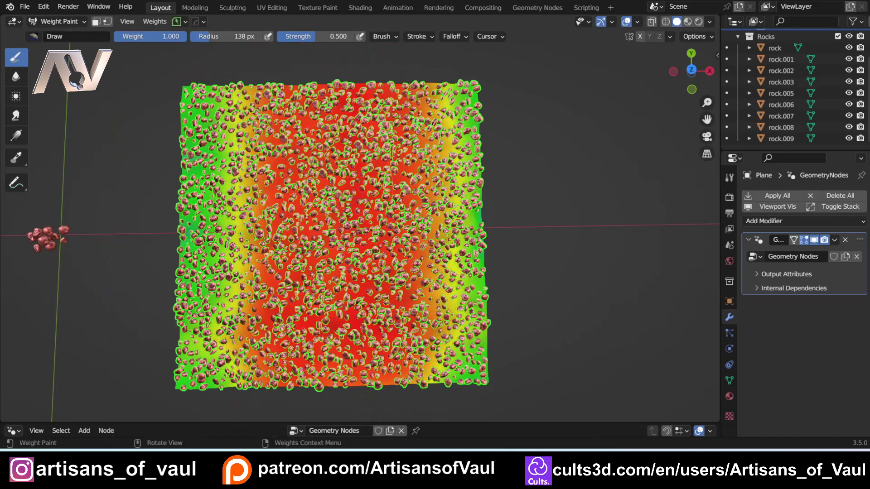
Step: Switch the weight paint brush to Subtract and set its radius to 92 px
middle_click_drag(299, 243, 295, 220)
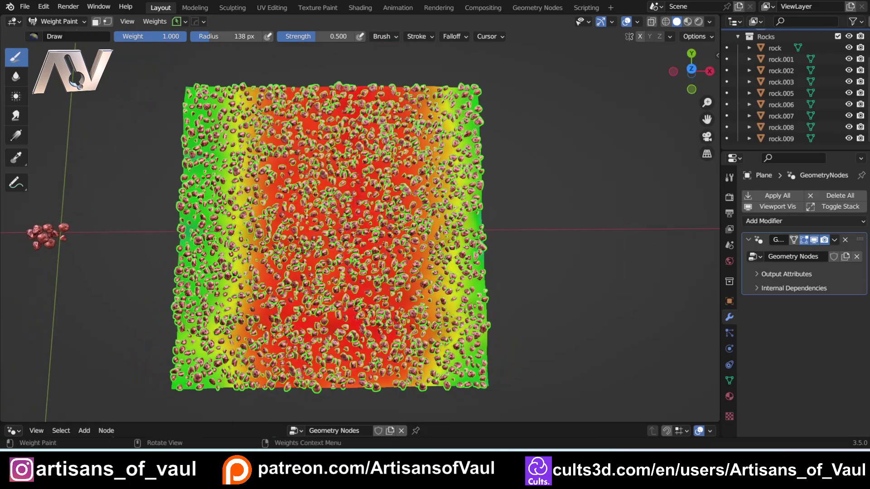
scroll(329, 183, "up", 2)
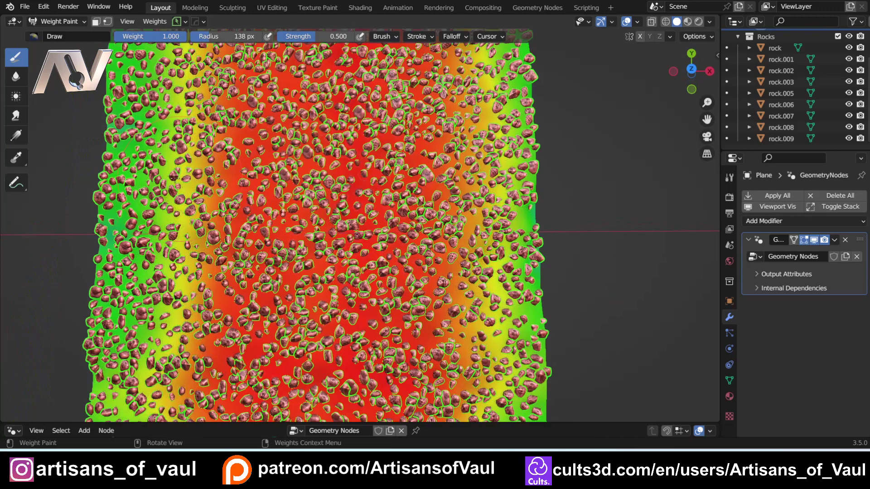
scroll(284, 174, "down", 2)
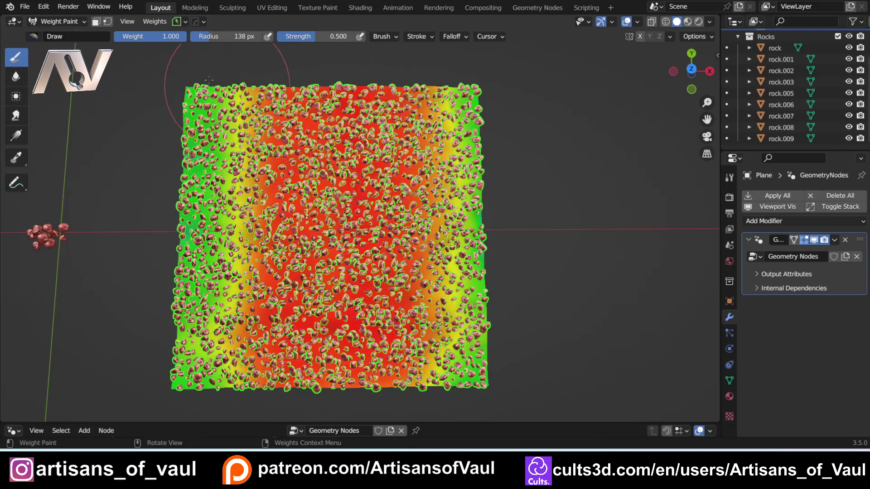
left_click(33, 36)
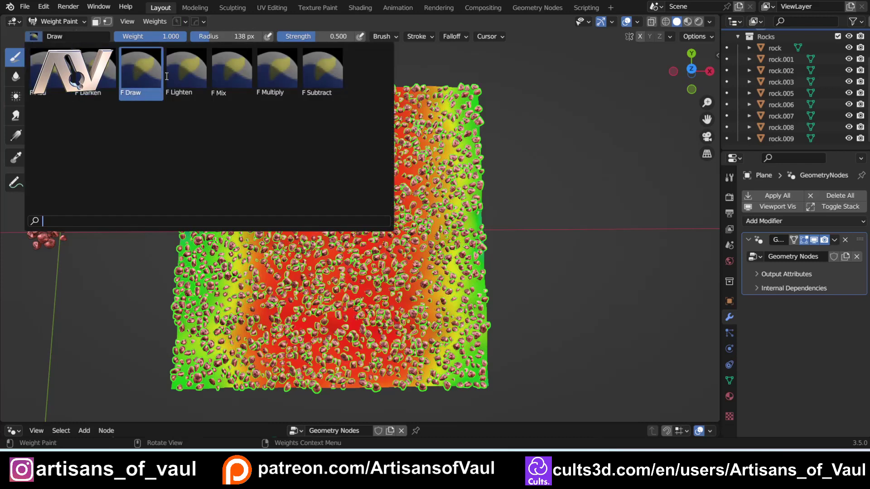
left_click(320, 73)
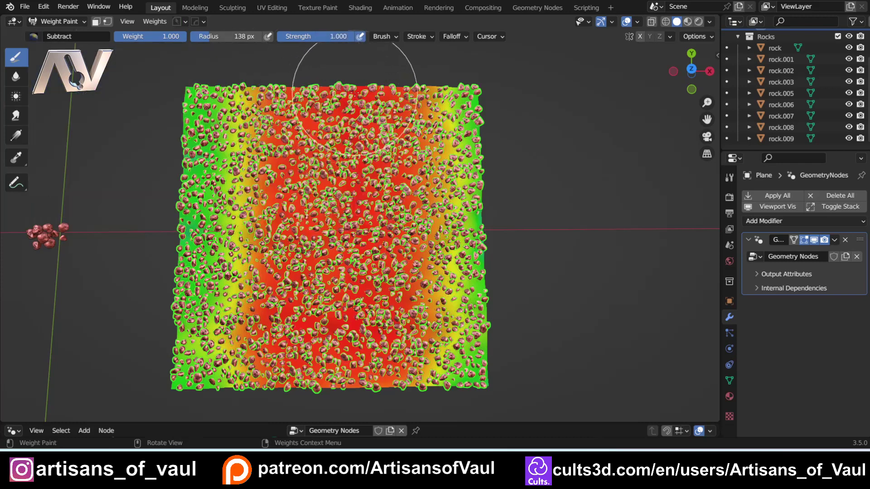
key("f")
left_click(323, 74)
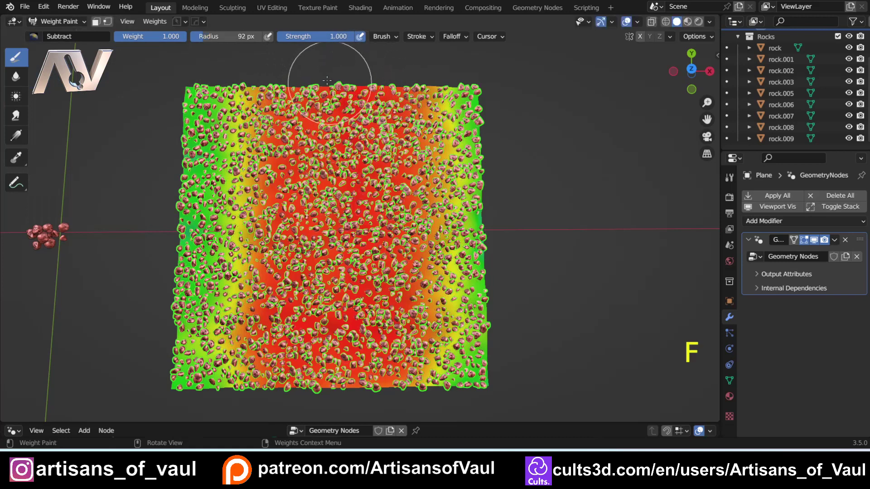
Step: Reduce the Subtract brush radius to 49 px and erase the weight along two parallel tracks running the length of the terrain
key("f")
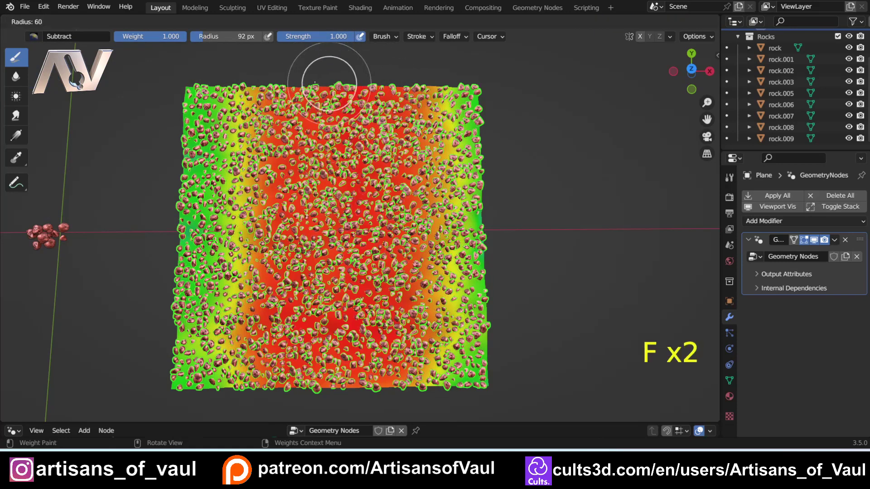
left_click(310, 84)
mouse_move(300, 85)
left_mouse_down()
mouse_move(289, 387)
mouse_move(311, 77)
mouse_move(308, 392)
left_mouse_up()
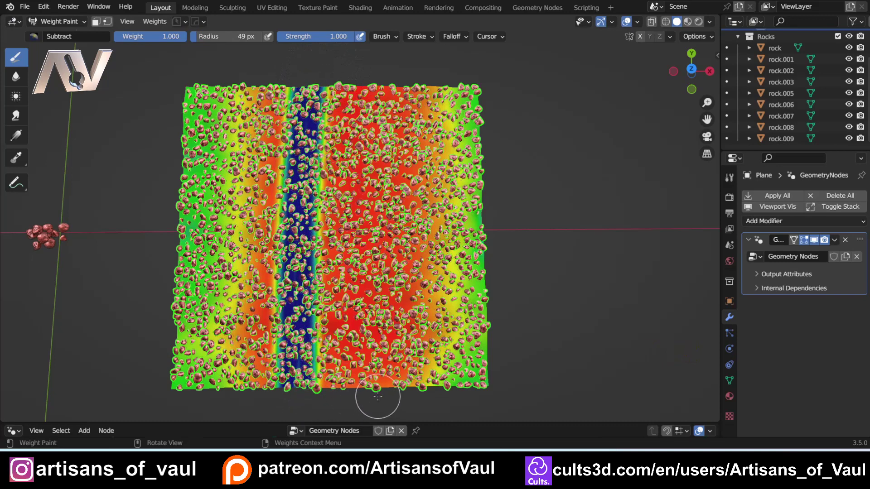
mouse_move(376, 401)
left_mouse_down()
mouse_move(382, 90)
mouse_move(377, 98)
left_mouse_up()
Step: Set the Subtract brush strength to 0.436 and partly lower the weight of the strip between the two bare tracks
mouse_move(372, 137)
left_mouse_down()
mouse_move(371, 374)
mouse_move(378, 112)
mouse_move(361, 154)
mouse_move(361, 362)
mouse_move(376, 225)
mouse_move(311, 37)
left_mouse_up()
left_click_drag(345, 69, 336, 403)
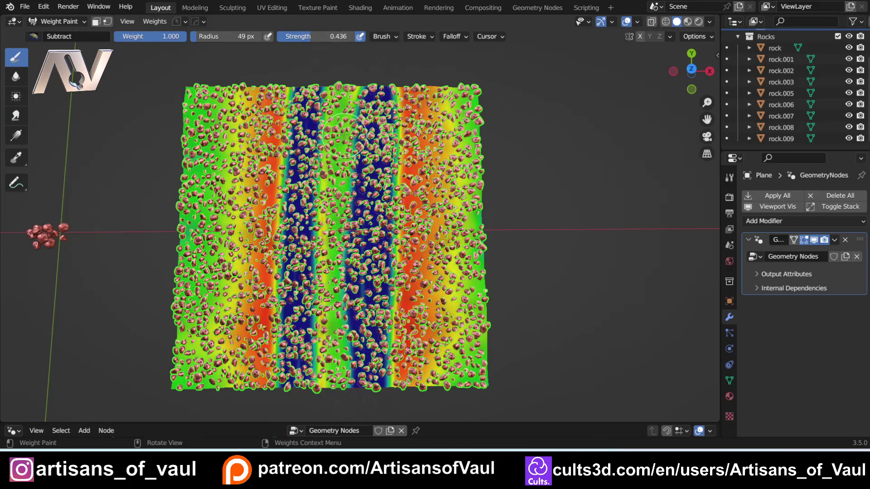
middle_click_drag(333, 367, 389, 252)
mouse_move(221, 202)
middle_mouse_down()
mouse_move(194, 236)
mouse_move(208, 202)
mouse_move(247, 165)
mouse_move(276, 203)
mouse_move(283, 174)
middle_mouse_up()
scroll(276, 204, "up", 1)
middle_click_drag(273, 389, 265, 398)
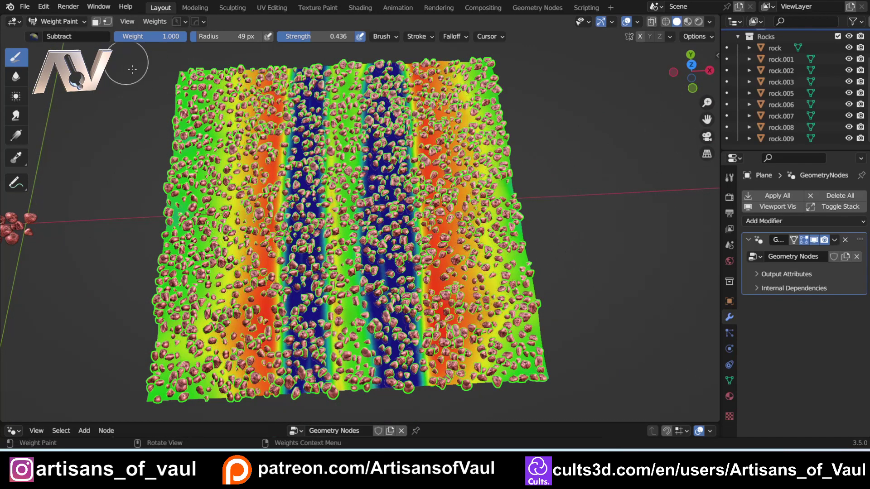
Step: Rename the terrain's vertex group to RockDist
left_click(729, 381)
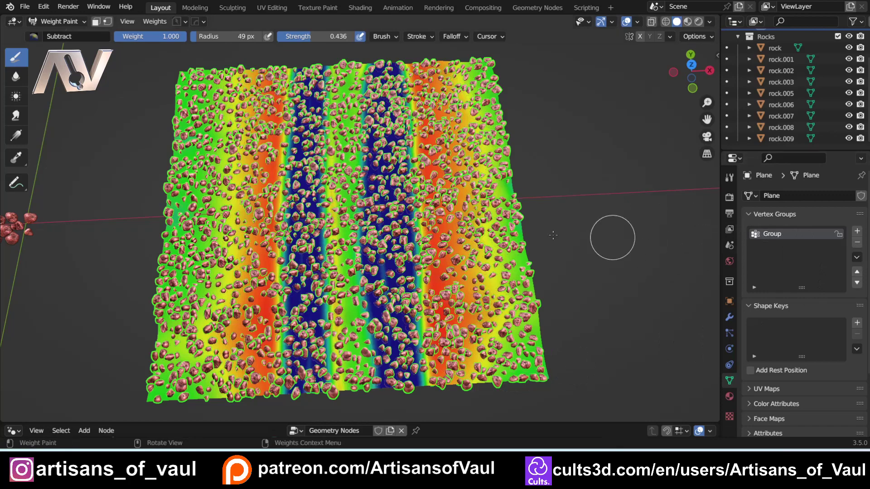
scroll(481, 263, "up", 2)
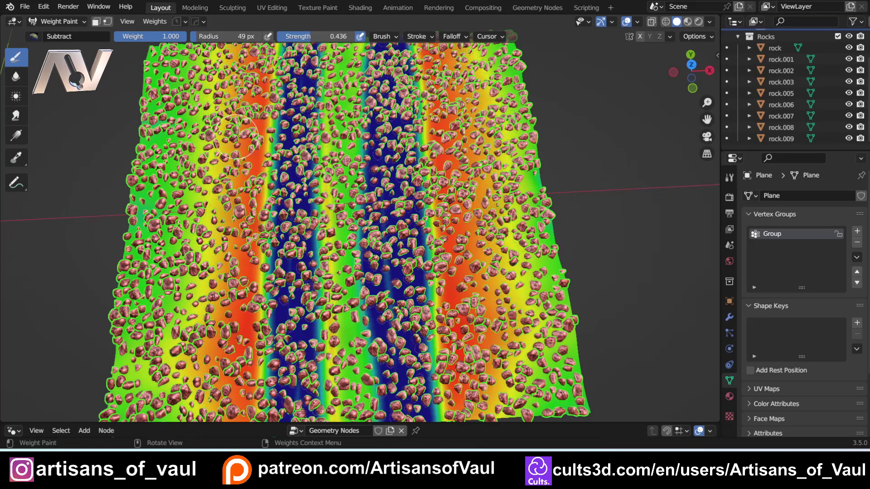
scroll(328, 164, "down", 2)
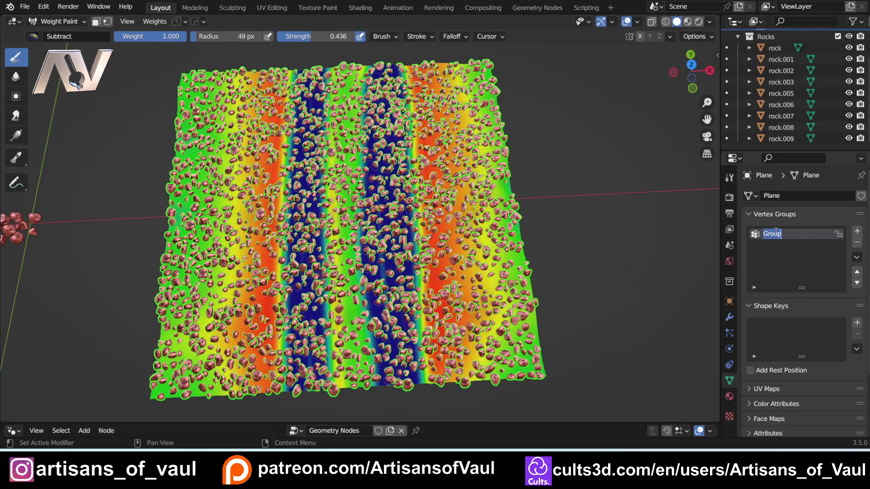
type("RockDi")
type("sy")
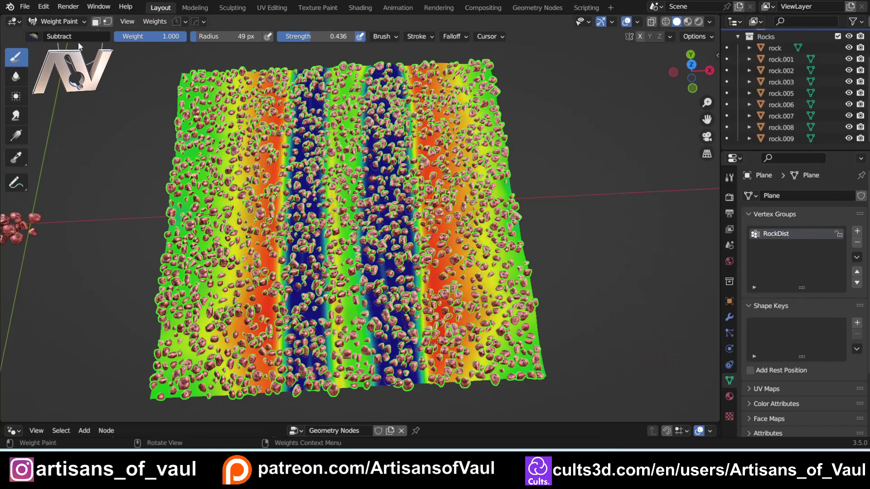
Step: Enlarge the node editor below the viewport and return the terrain to Weight Paint mode after a switch to Object Mode
left_click(63, 22)
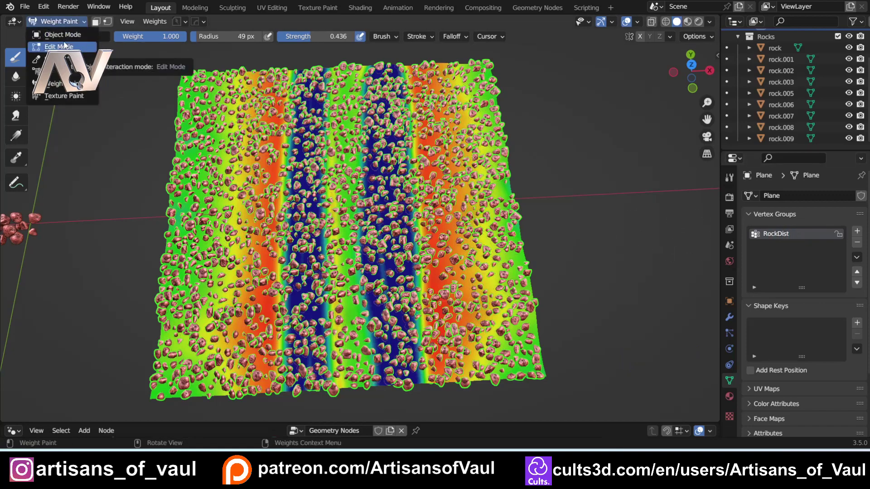
left_click(62, 34)
middle_click_drag(290, 231, 426, 233, "shift")
left_click_drag(346, 424, 346, 266)
left_click(68, 23)
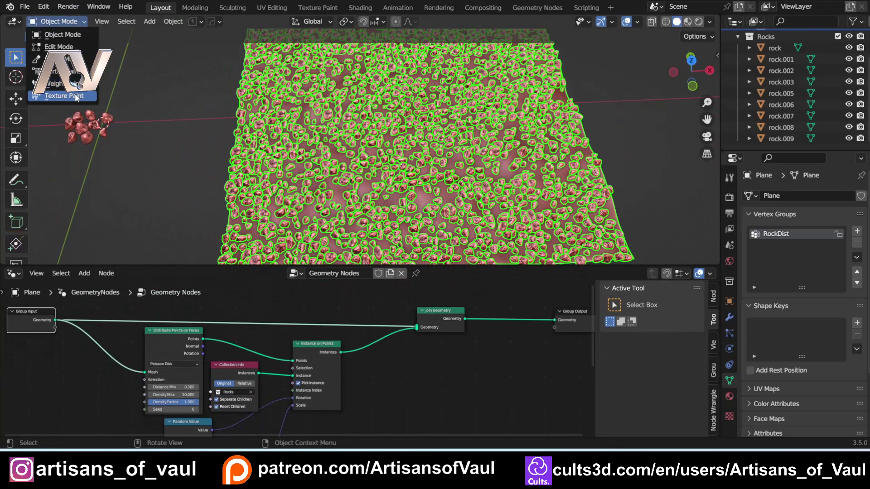
left_click(66, 85)
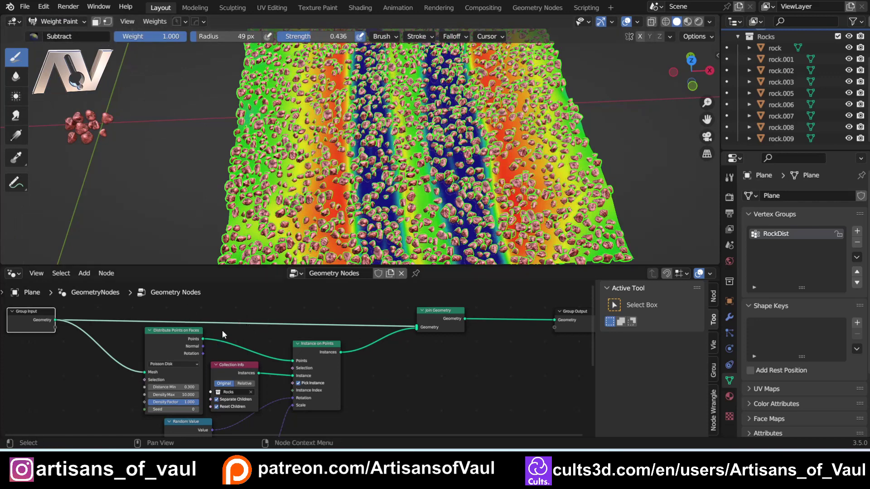
Step: Expose the Density Factor of the Distribute Points on Faces node as a Group Input socket
middle_click_drag(271, 320, 409, 284, "shift")
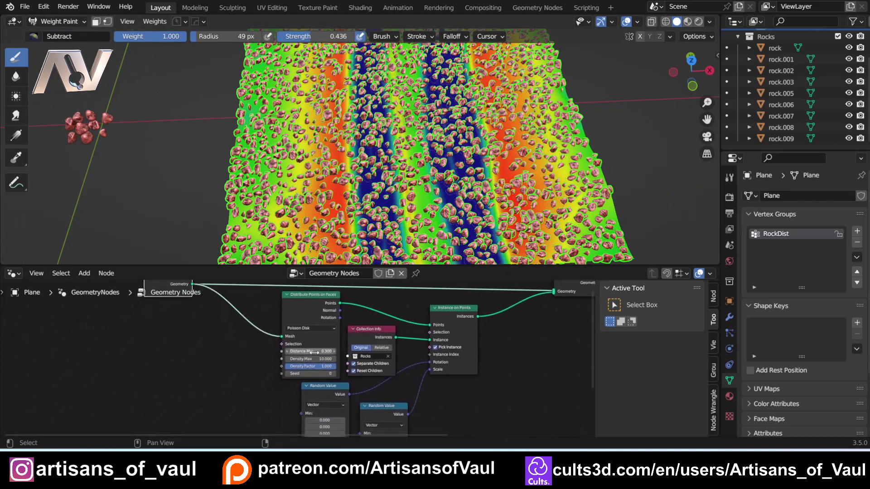
scroll(311, 362, "up", 2)
scroll(293, 365, "up", 1)
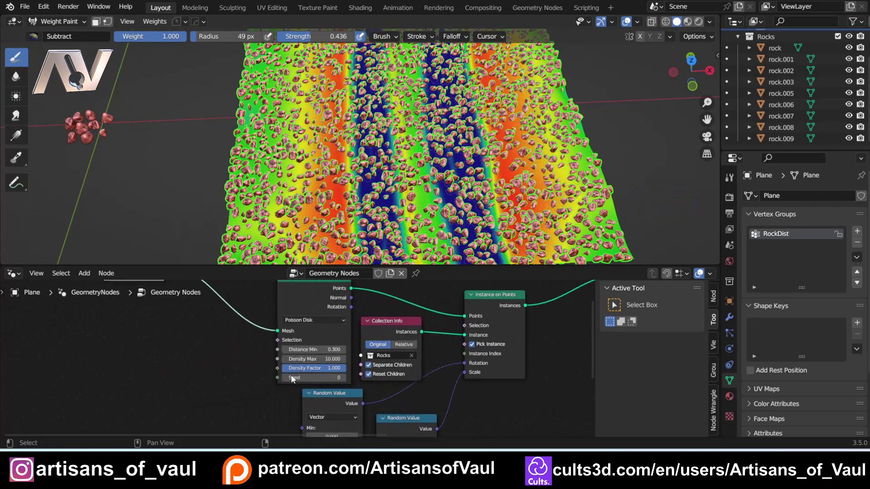
scroll(285, 369, "up", 1)
middle_click_drag(286, 369, 298, 406)
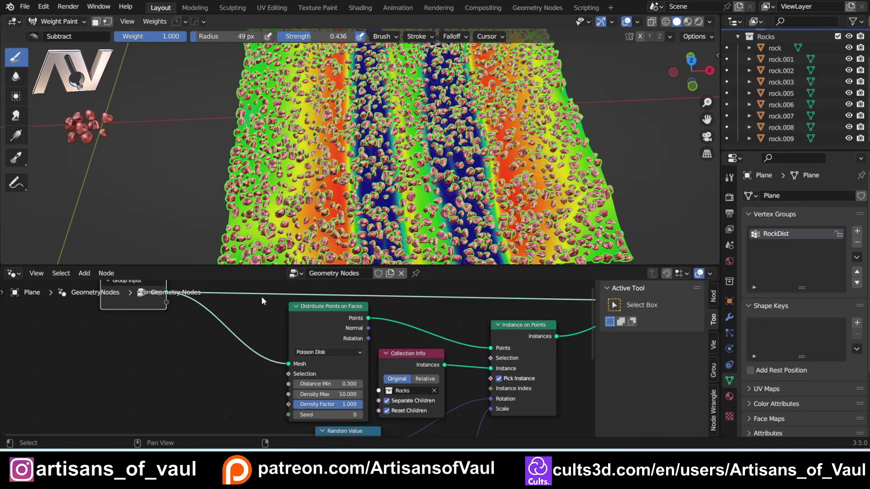
scroll(165, 336, "up", 1, "shift")
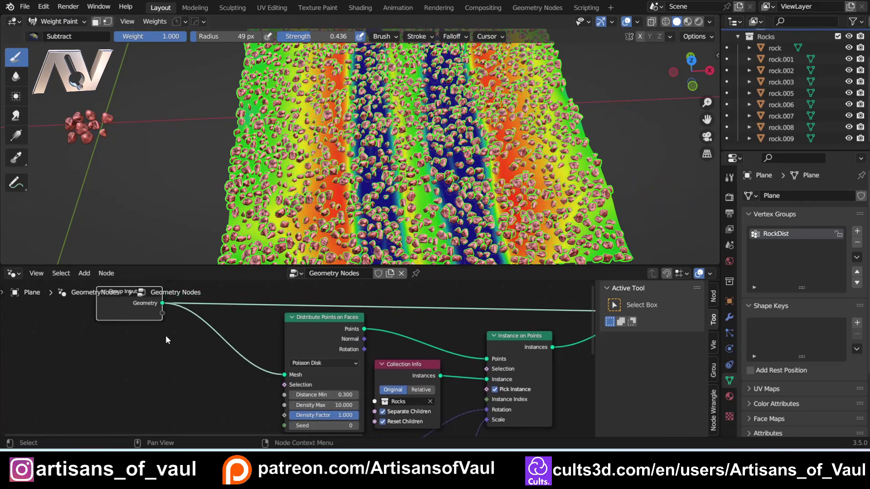
left_click_drag(121, 296, 124, 341)
scroll(138, 363, "down", 2, "shift")
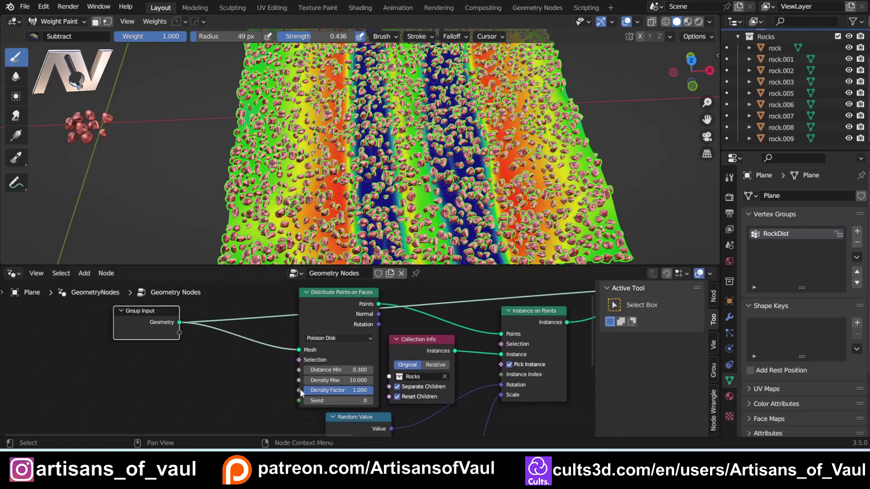
left_click_drag(299, 390, 181, 333)
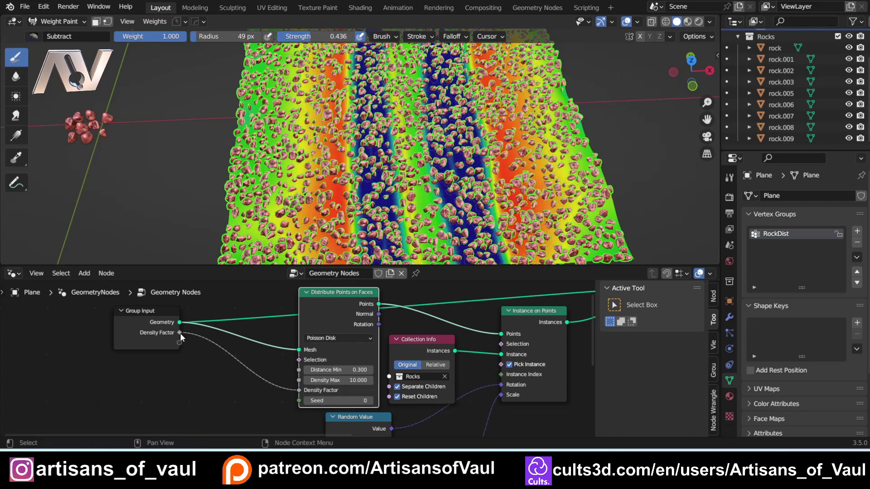
Step: Drive the modifier's Density Factor input with the RockDist attribute instead of a single value
left_click(730, 317)
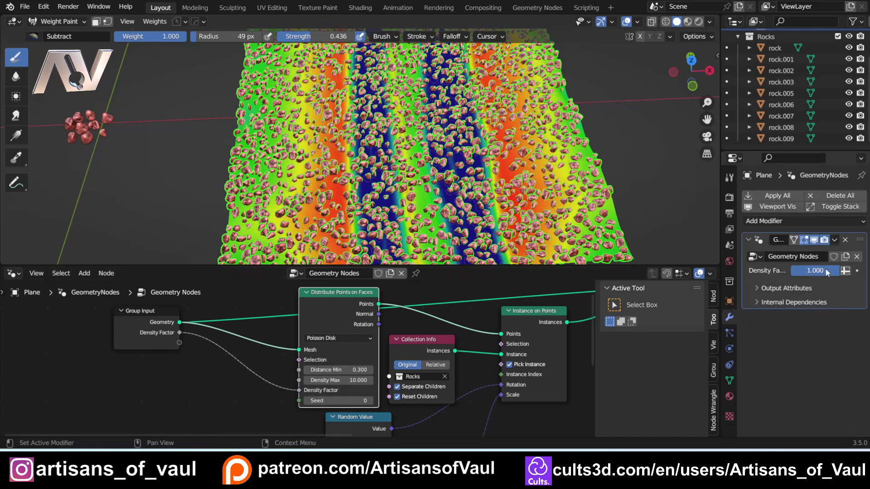
mouse_move(836, 270)
left_mouse_down()
mouse_move(804, 270)
mouse_move(837, 270)
left_mouse_up()
left_click(845, 271)
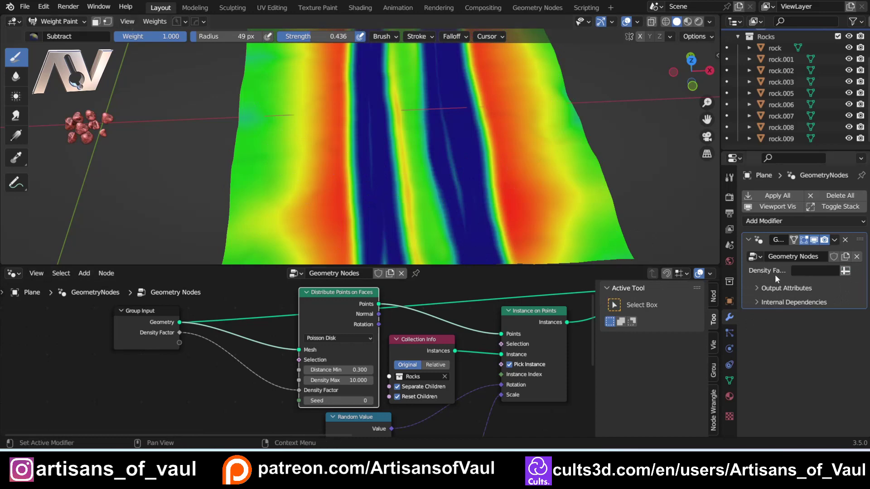
left_click(807, 270)
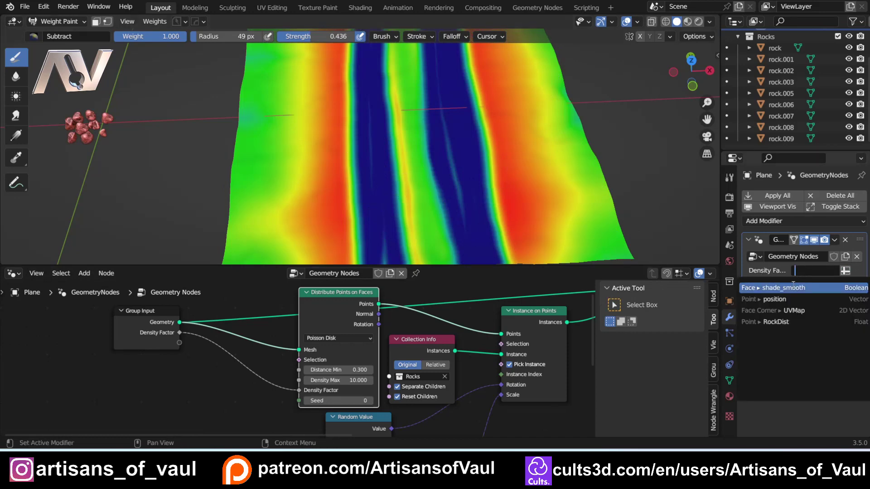
left_click(780, 322)
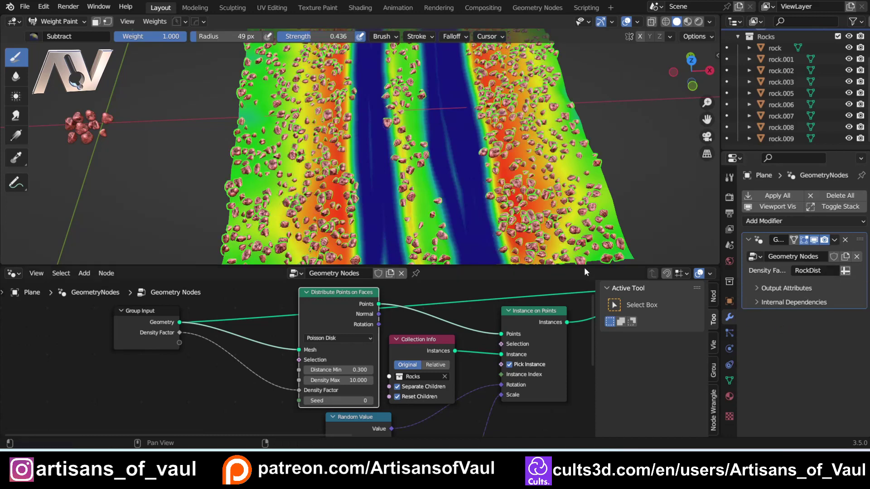
Step: Switch the weight paint brush to Add
scroll(377, 188, "down", 4)
middle_click_drag(421, 173, 391, 223)
scroll(389, 194, "up", 4)
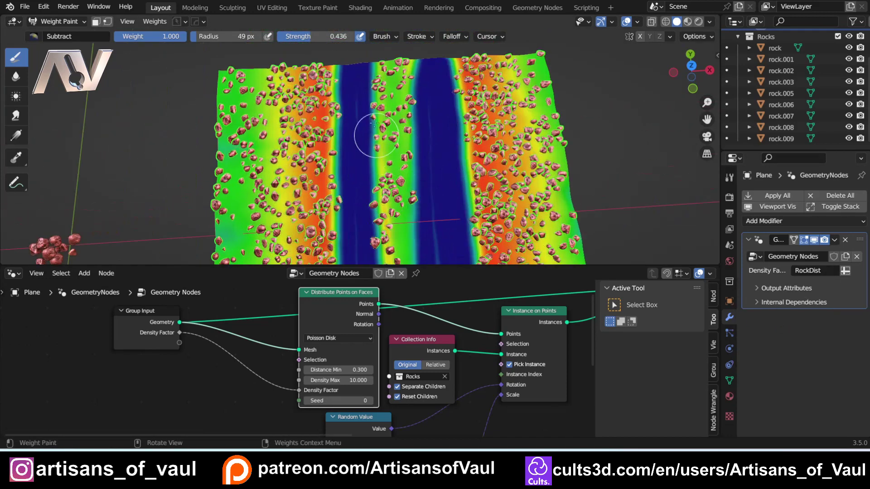
middle_click_drag(419, 136, 393, 128)
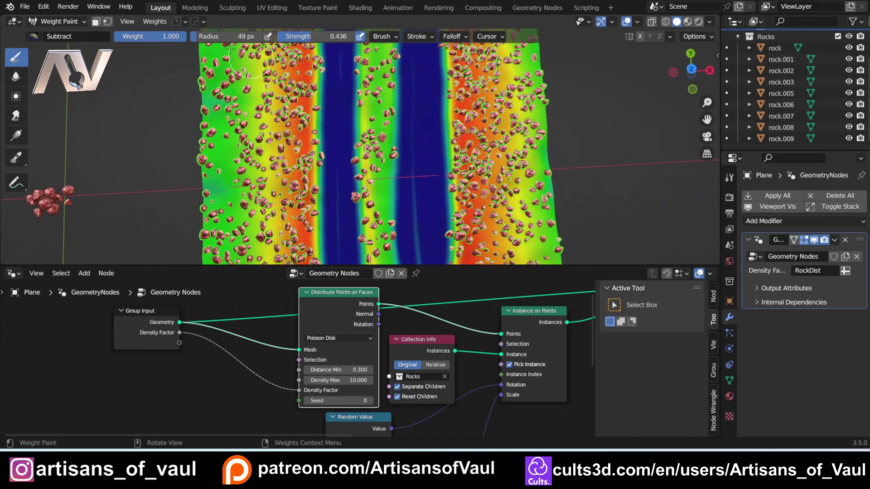
left_click(34, 37)
left_click(51, 72)
Step: Try a full-strength Add stroke along the right edge of the middle strip, and undo it
left_click(397, 132)
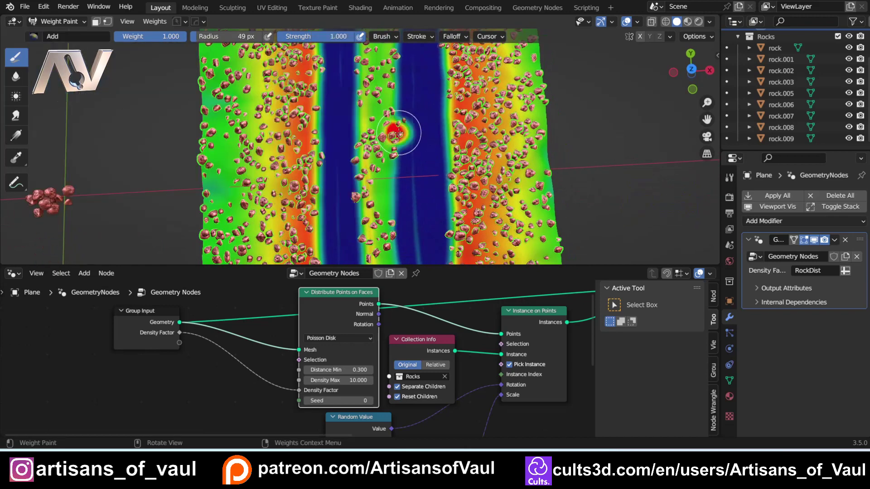
left_click_drag(397, 131, 400, 219)
key("ctrl+z")
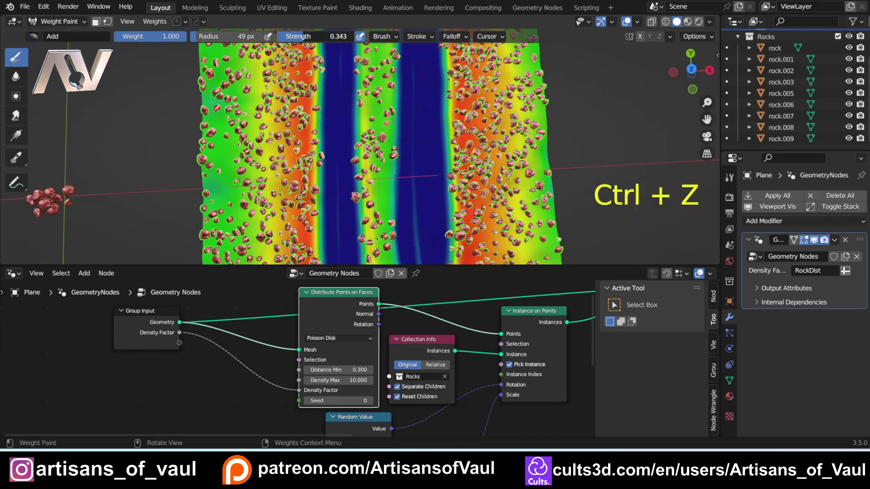
Step: Set the brush strength to 0.483 and paint high weight along the right track's outer edge and in a patch at the terrain's left edge
left_click_drag(303, 36, 312, 36)
mouse_move(455, 130)
left_mouse_down()
mouse_move(443, 200)
mouse_move(453, 227)
left_mouse_up()
left_click_drag(448, 105, 444, 227)
left_click_drag(460, 69, 460, 232)
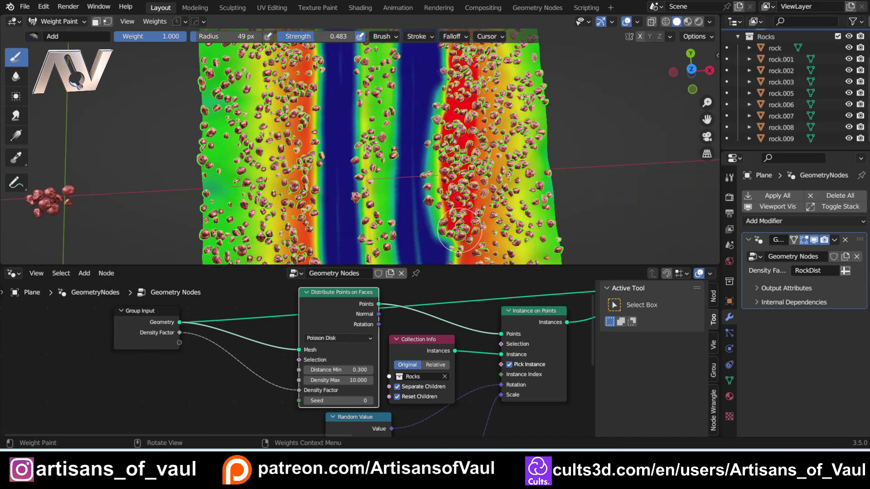
scroll(455, 223, "down", 2)
middle_click_drag(433, 196, 415, 120, "shift")
middle_click_drag(371, 149, 383, 243, "shift")
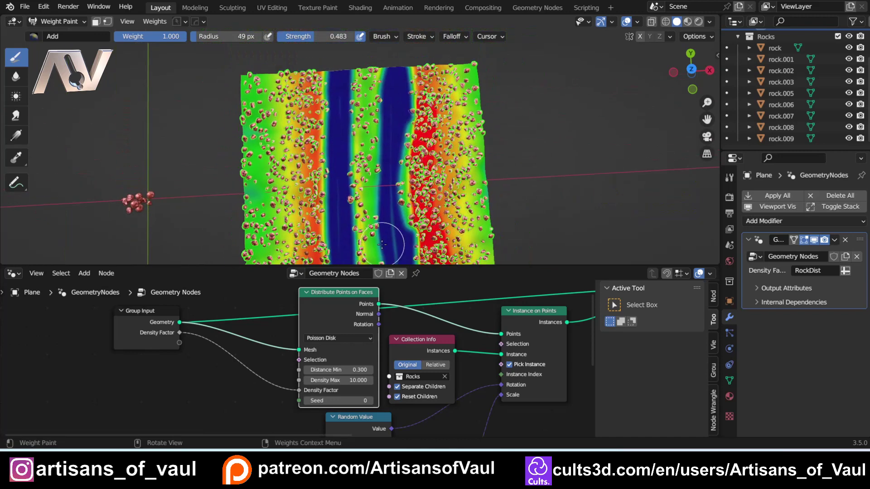
mouse_move(235, 156)
left_mouse_down()
mouse_move(247, 157)
mouse_move(248, 145)
mouse_move(258, 178)
left_mouse_up()
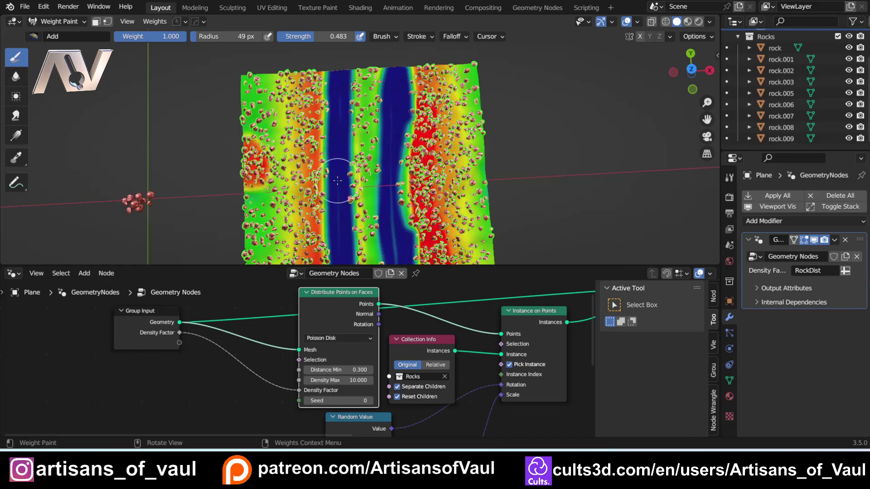
Step: Try painting a small high-weight patch inside the left bare track, and undo it
scroll(317, 150, "up", 4)
left_click(312, 132)
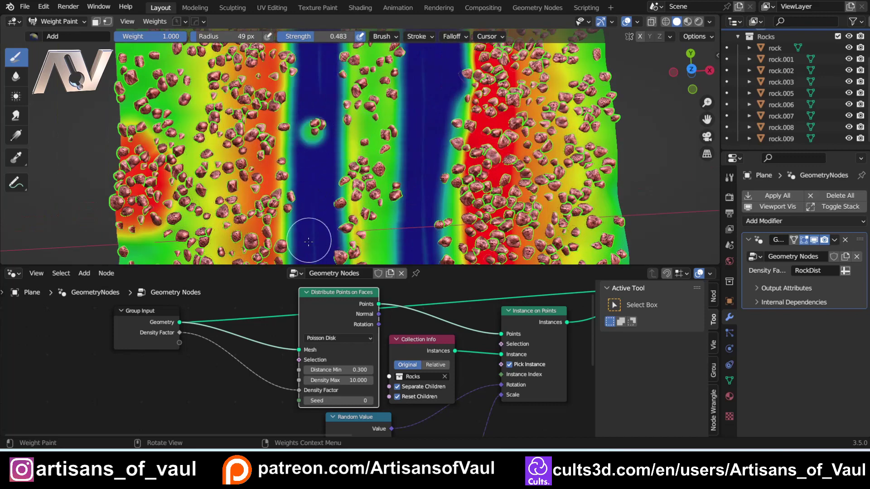
left_click(304, 156)
left_click_drag(307, 139, 308, 141)
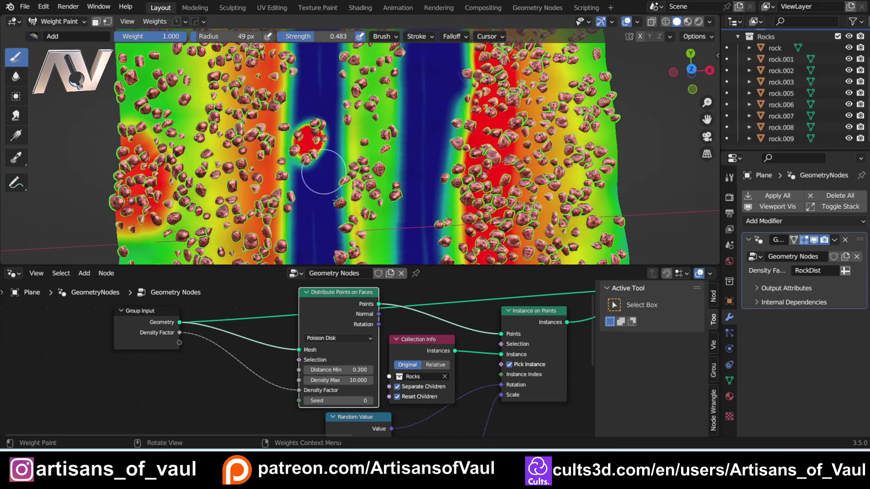
key("ctrl+z")
key("ctrl+z")
key("ctrl+z")
key("ctrl+z")
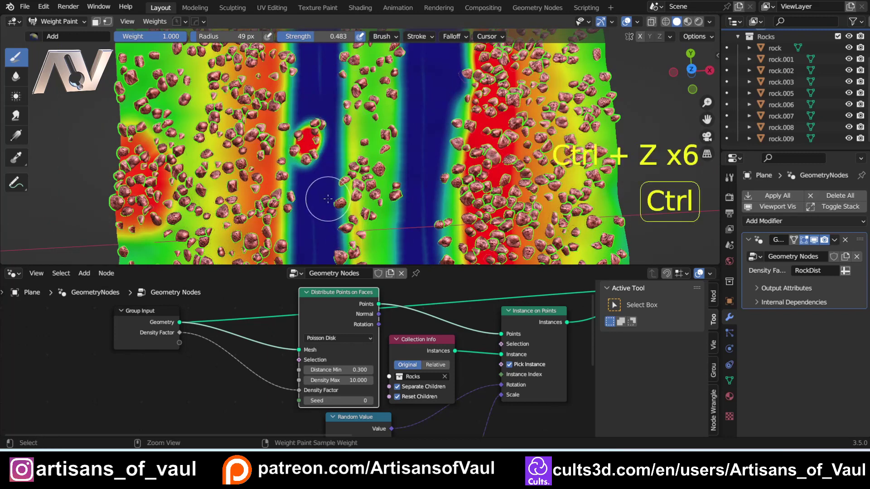
key("ctrl+z")
key("ctrl+z")
key("ctrl+z")
key("ctrl+z")
key("ctrl+z")
key("ctrl+z")
scroll(320, 191, "down", 4)
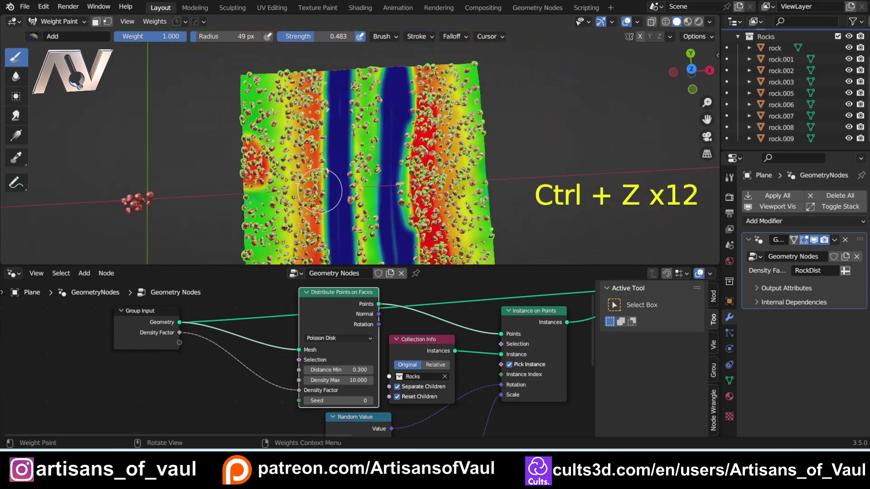
Step: Shrink the node editor to enlarge the viewport and examine the weight-driven rock distribution from several angles
left_click_drag(319, 265, 308, 424)
middle_click_drag(338, 295, 318, 259)
middle_click_drag(406, 283, 368, 213, "shift")
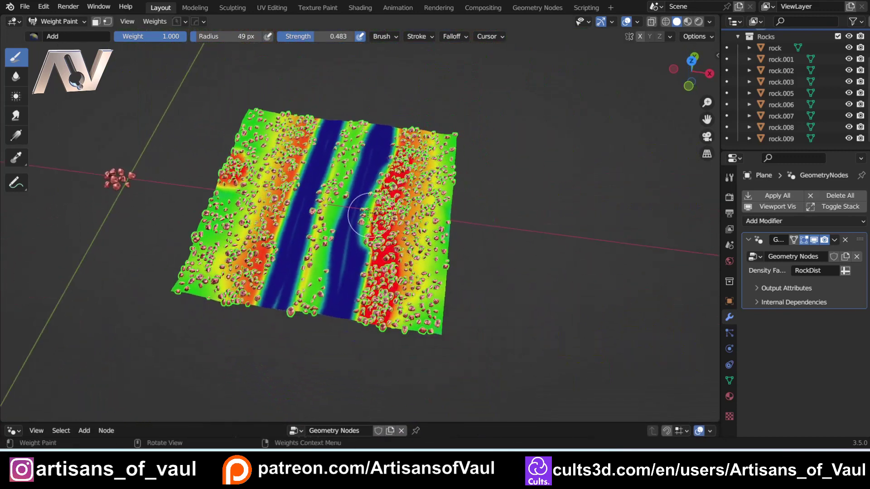
scroll(367, 213, "up", 3)
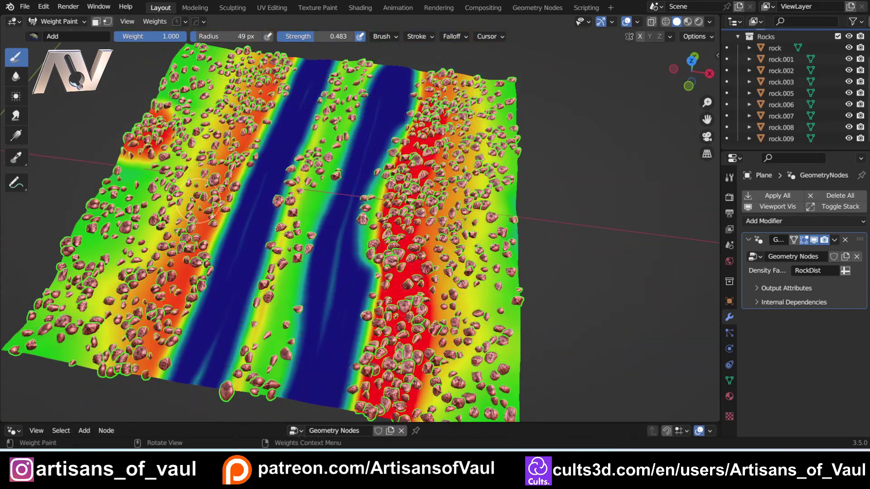
middle_click_drag(103, 284, 126, 279)
mouse_move(150, 276)
middle_mouse_down()
mouse_move(219, 275)
mouse_move(147, 276)
middle_mouse_up()
middle_click_drag(220, 275, 279, 275, "shift")
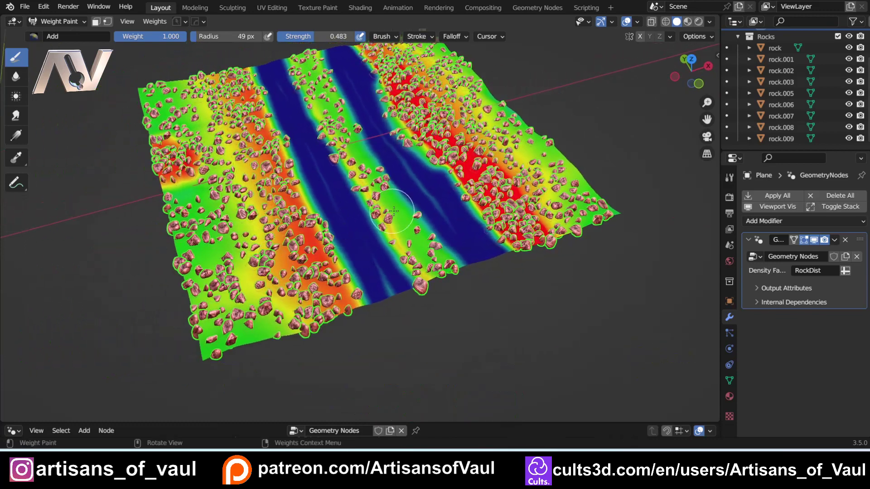
Step: Paint three high-weight patches along the middle strip between the two bare tracks
mouse_move(393, 211)
middle_mouse_down()
mouse_move(355, 194)
mouse_move(351, 228)
middle_mouse_up()
left_click_drag(351, 228, 349, 232)
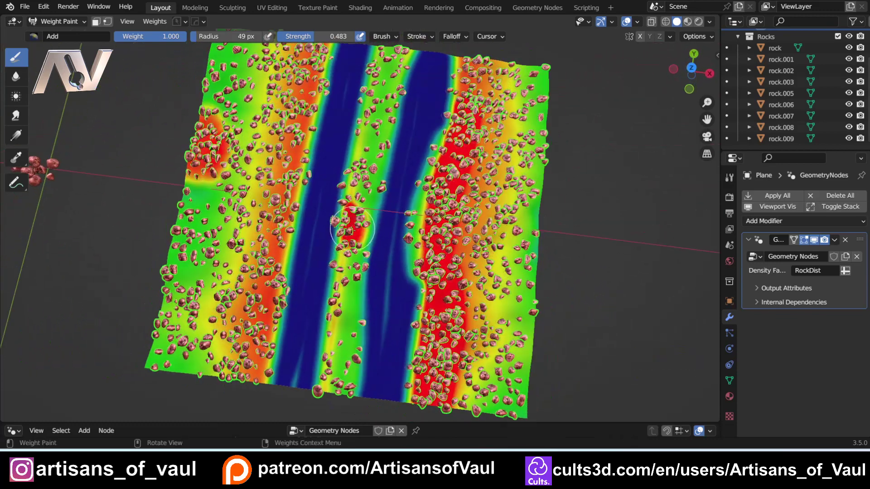
mouse_move(338, 303)
left_mouse_down()
mouse_move(345, 340)
mouse_move(347, 306)
left_mouse_up()
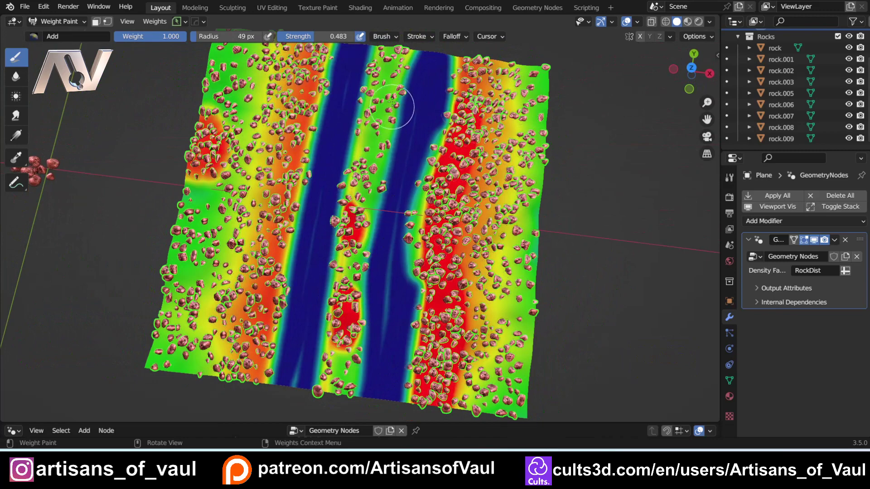
left_click_drag(392, 103, 387, 109)
Step: Paint one more high-weight patch at the terrain's left edge and another near the lower right edge
scroll(387, 109, "down", 2)
middle_click_drag(309, 206, 296, 233, "shift")
scroll(313, 211, "up", 2)
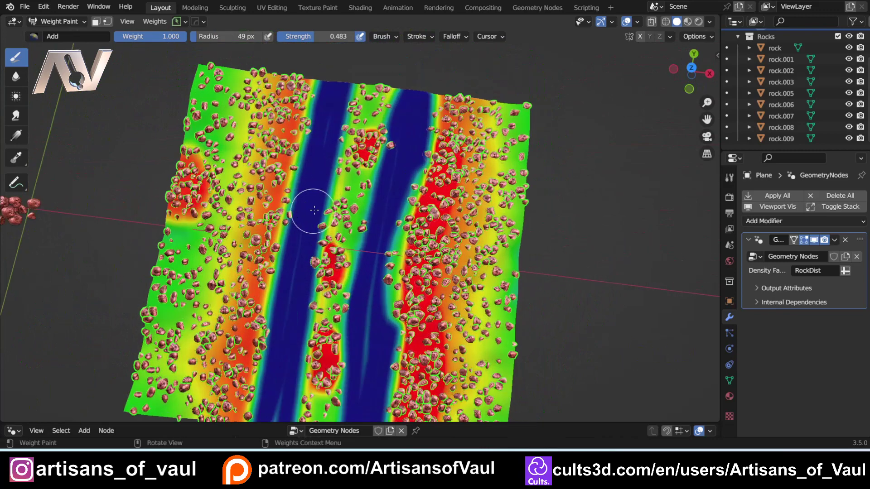
scroll(314, 210, "up", 1)
scroll(346, 159, "down", 2)
left_click_drag(208, 269, 200, 275)
left_click_drag(495, 334, 475, 330)
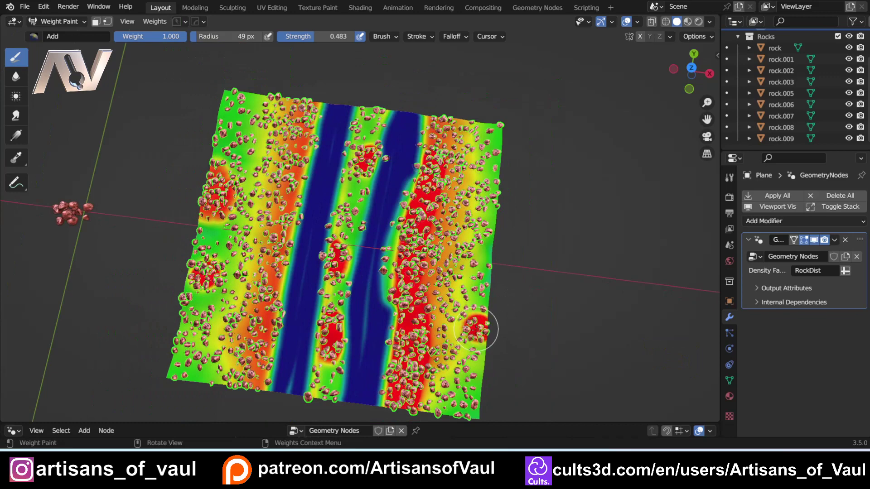
Step: Enlarge the node editor and move the Group Input node farther from the Distribute Points on Faces node
middle_click_drag(278, 297, 273, 214)
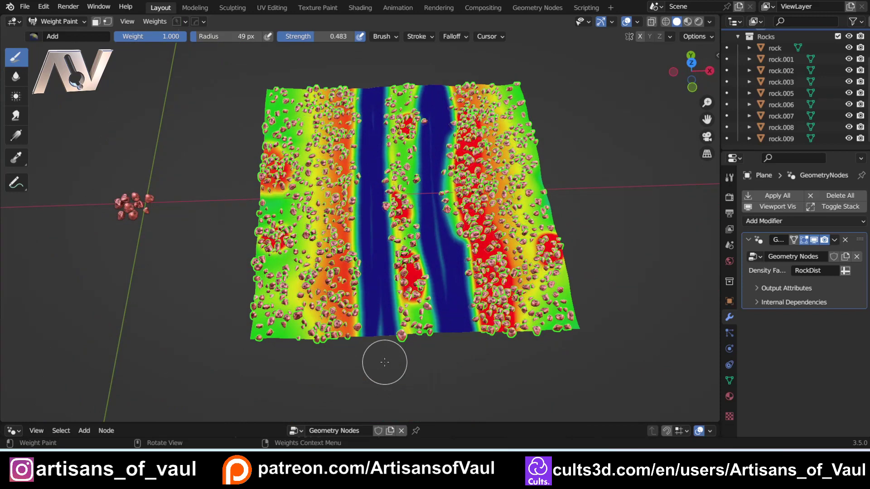
scroll(246, 293, "up", 2)
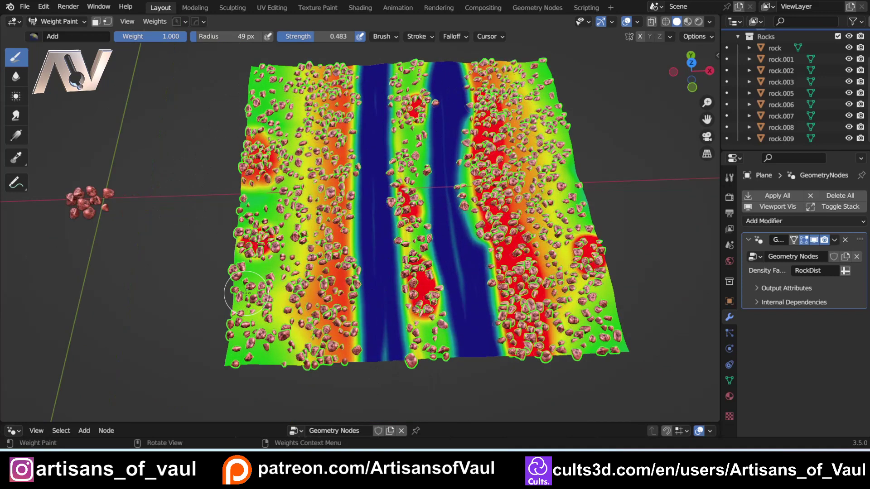
scroll(246, 293, "up", 1)
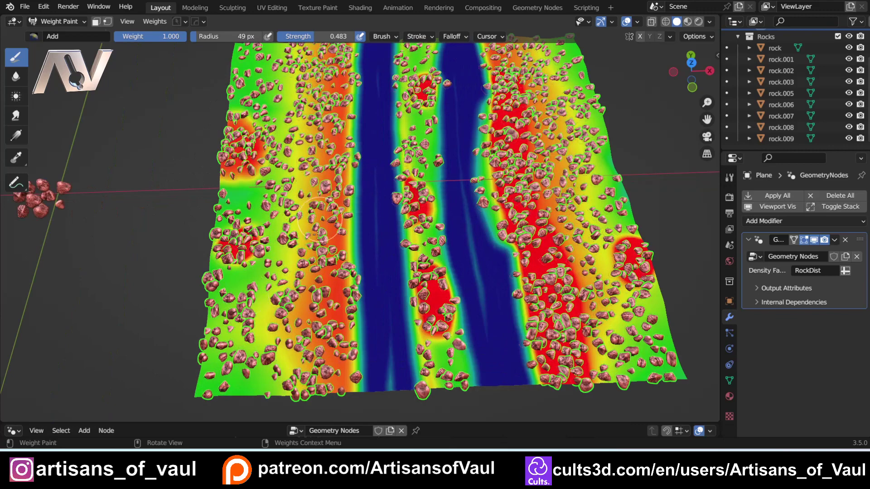
mouse_move(175, 297)
middle_mouse_down()
mouse_move(243, 248)
mouse_move(216, 259)
mouse_move(140, 259)
mouse_move(228, 242)
mouse_move(210, 282)
mouse_move(181, 275)
middle_mouse_up()
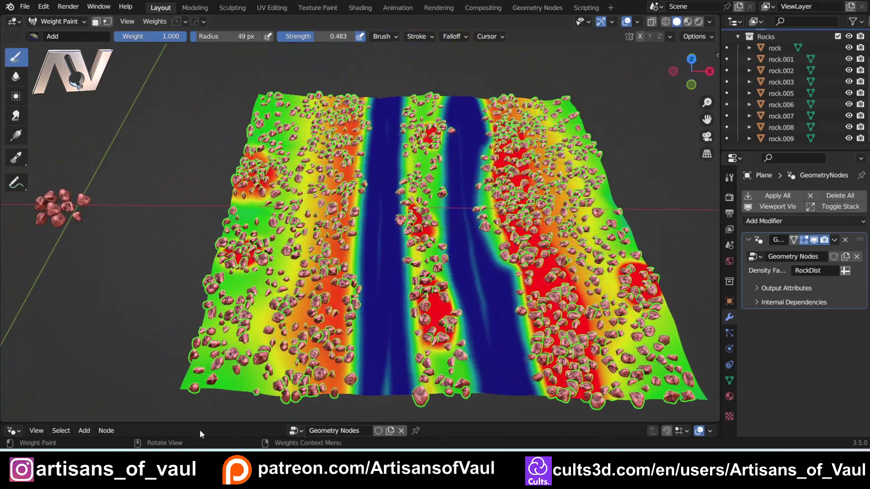
left_click_drag(203, 423, 202, 240)
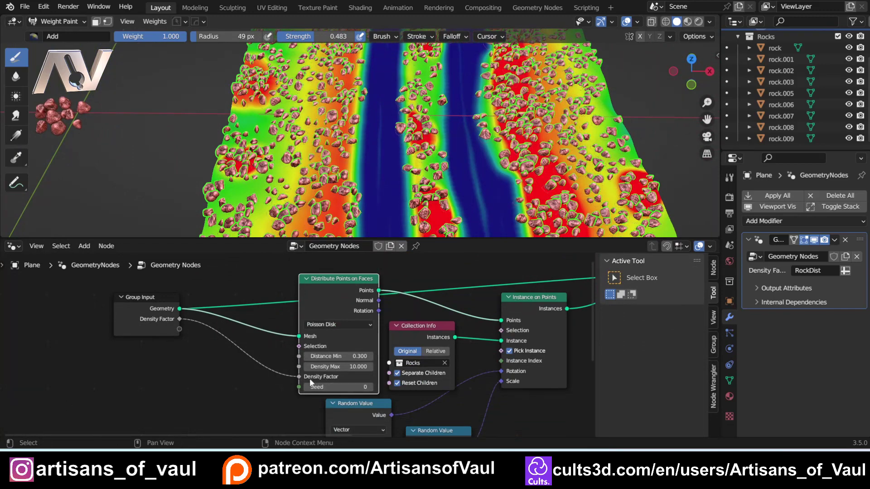
left_click_drag(159, 297, 123, 295)
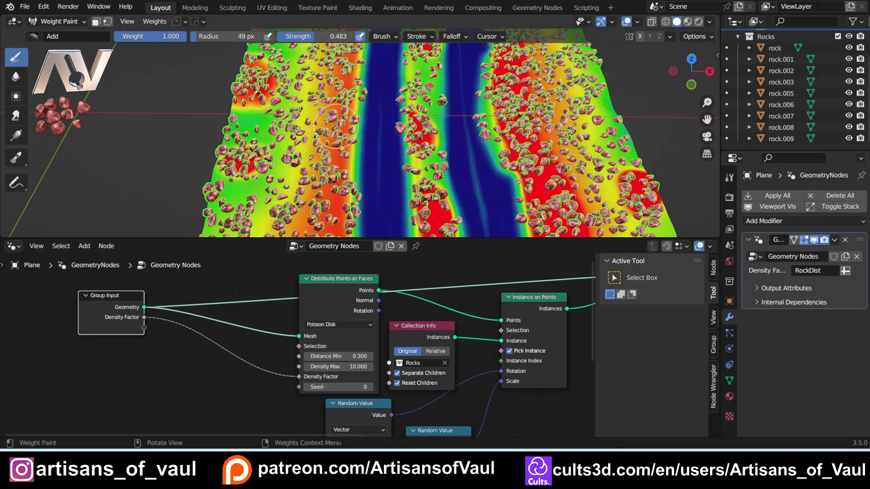
middle_click_drag(334, 128, 328, 170)
scroll(327, 170, "down", 1)
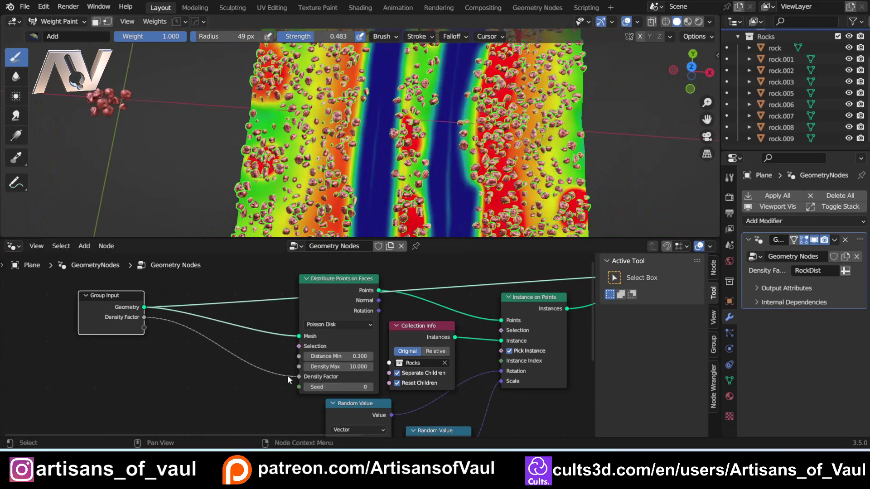
Step: Insert a Math node set to Multiply between Group Input's Density Factor and the Density Factor of Distribute Points on Faces
key("shift+a")
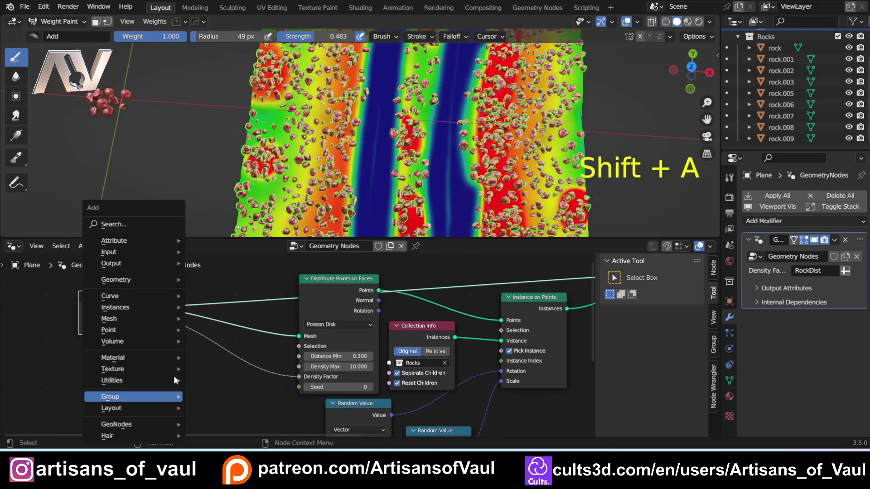
left_click(137, 223)
type("math")
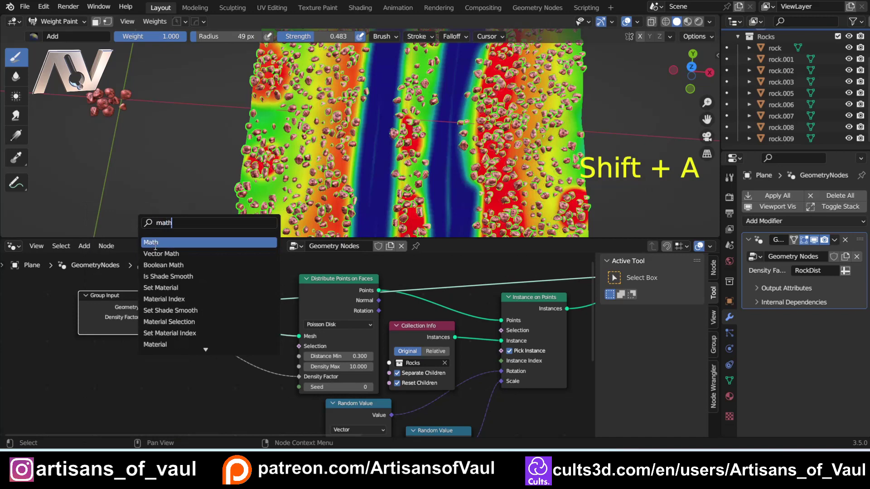
key("Return")
left_click(164, 377)
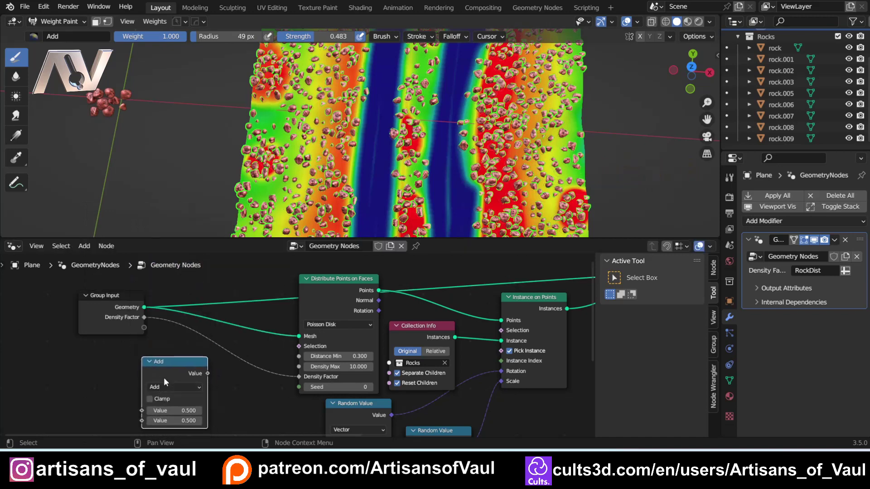
left_click(169, 384)
left_click(161, 290)
left_click_drag(188, 364, 236, 346)
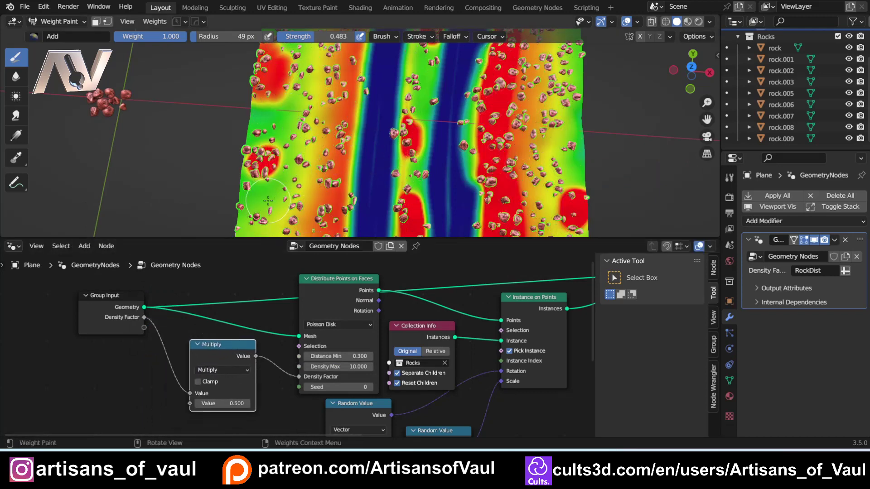
Step: Try Multiply values of 1.8 and 1.9 while inspecting the rock coverage, and reset the value to 1
left_click(222, 403)
type("1.8")
key("Return")
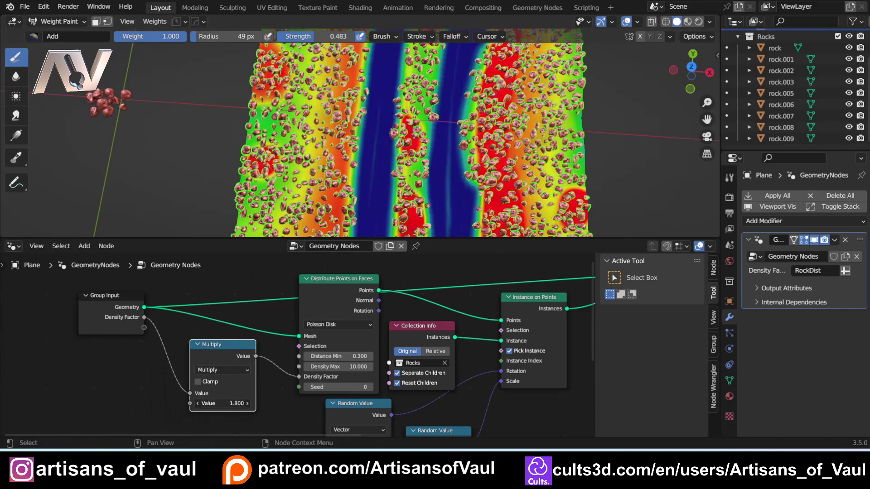
mouse_move(227, 403)
left_mouse_down()
mouse_move(217, 403)
mouse_move(227, 403)
left_mouse_up()
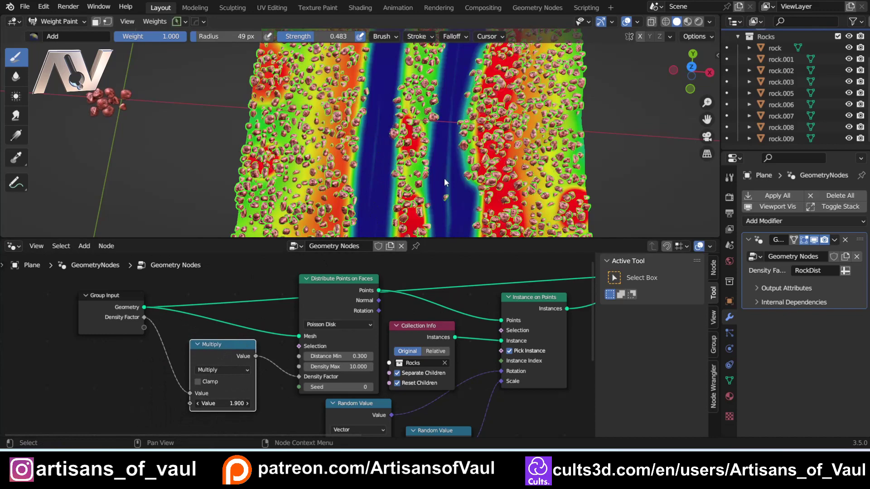
middle_click_drag(444, 183, 471, 185)
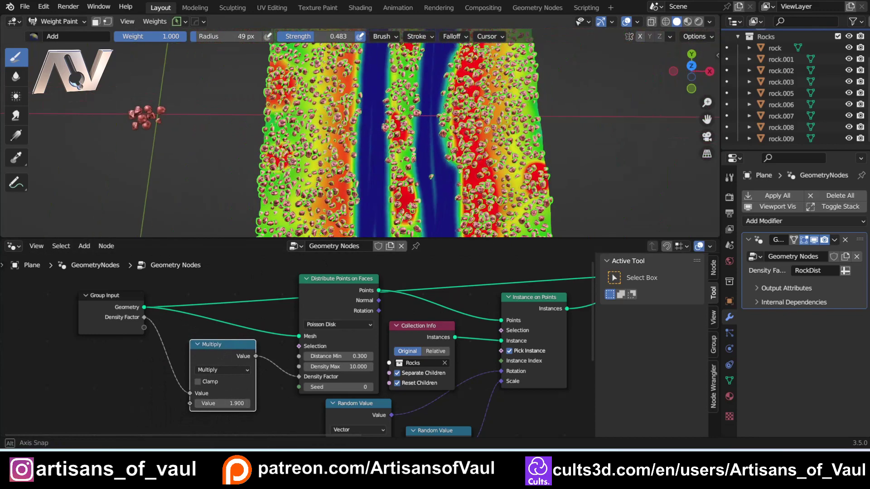
middle_click_drag(289, 162, 287, 173)
scroll(361, 156, "up", 1)
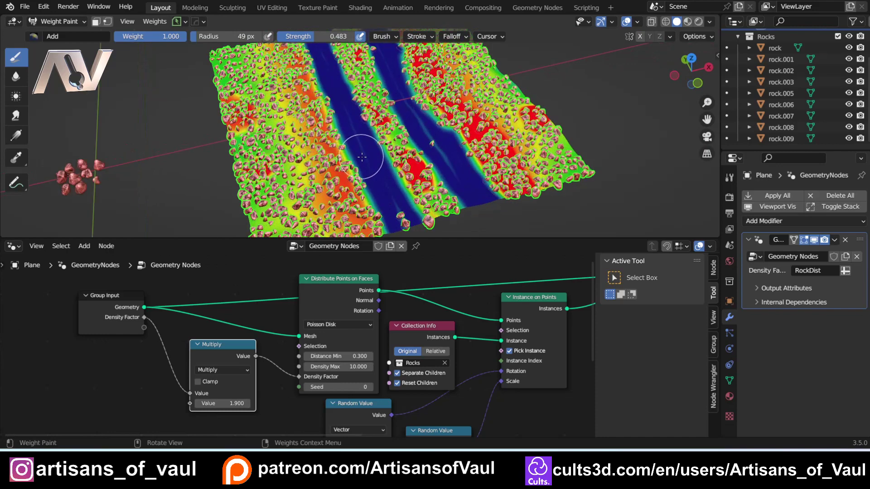
middle_click_drag(362, 157, 344, 197)
left_click(231, 403)
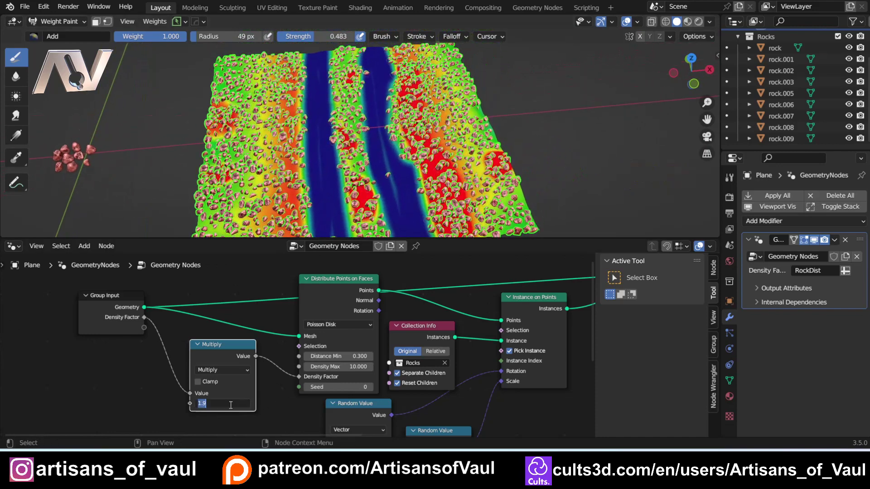
type("1")
key("Return")
Step: Set the Multiply node's value to 1.3 and nudge the node slightly upward
middle_click_drag(443, 102, 385, 196)
scroll(376, 170, "up", 1)
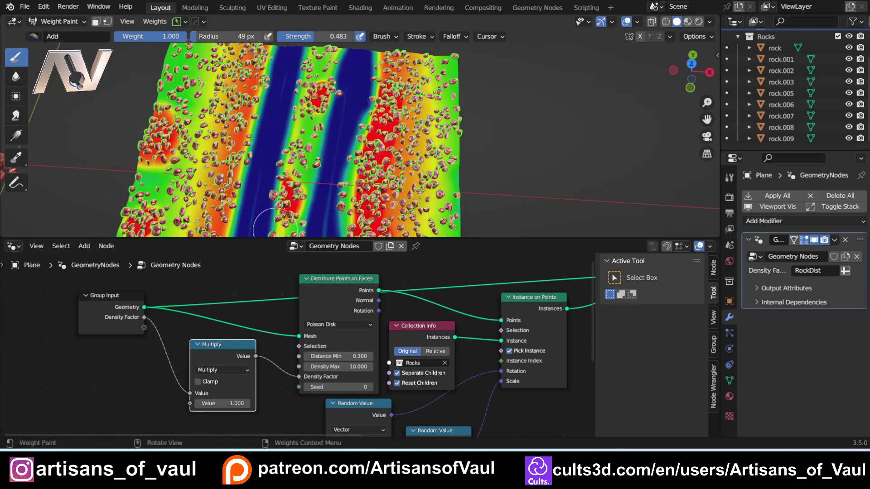
scroll(327, 179, "up", 6)
middle_click_drag(316, 144, 317, 138)
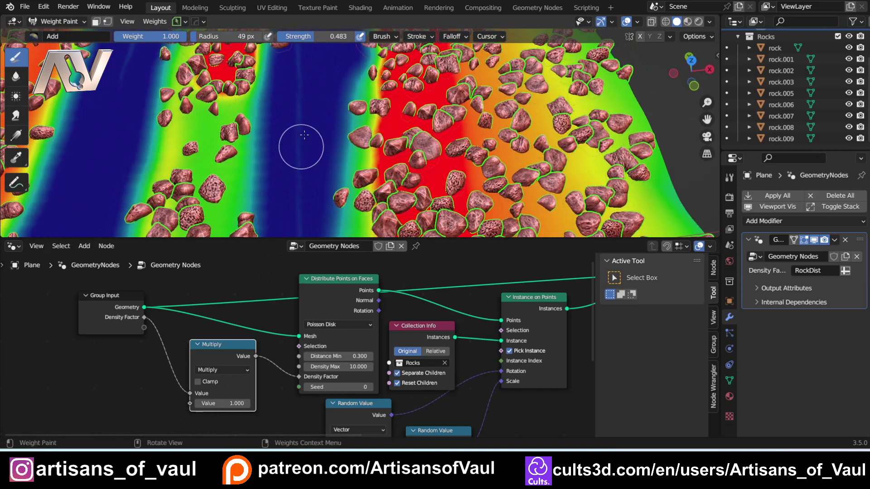
left_click_drag(220, 404, 234, 404)
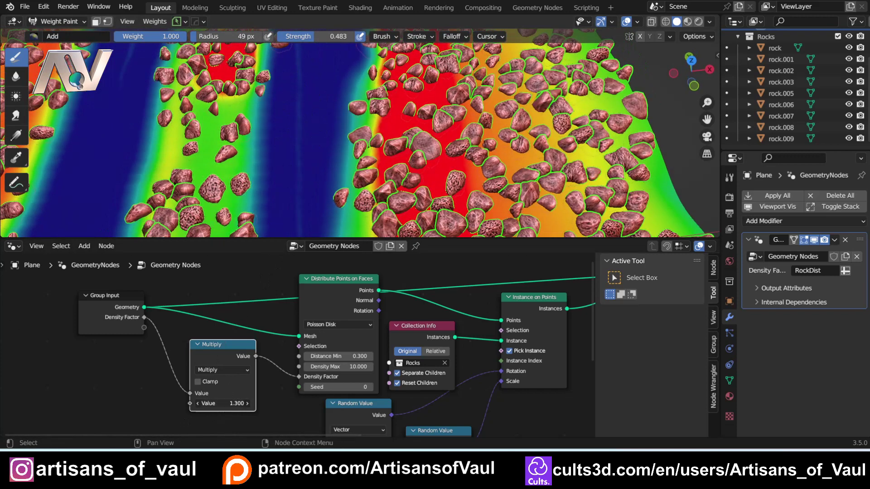
key("g")
left_click(285, 338)
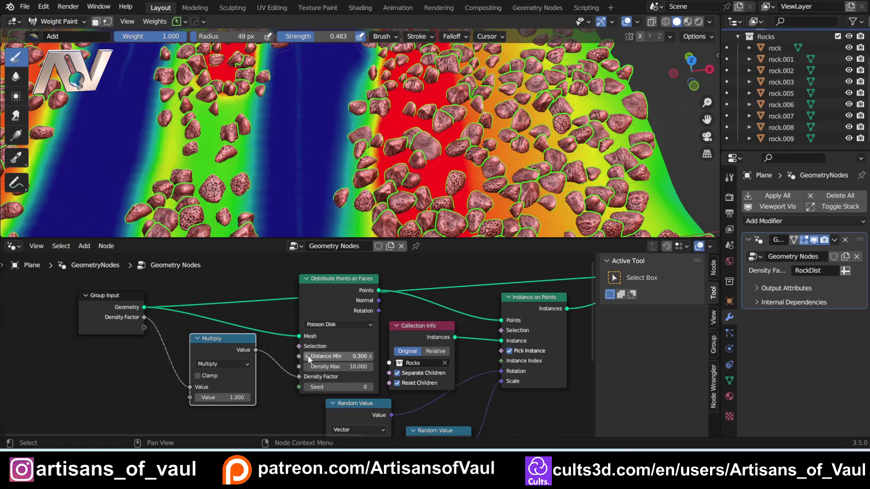
Step: Set Distance Min to 0.5 on Distribute Points on Faces and check the wider rock spacing on the terrain
left_click(370, 357)
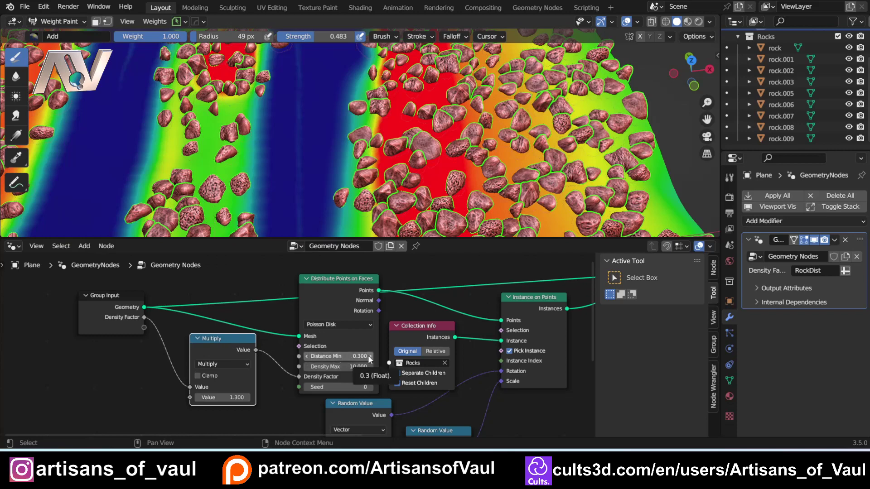
left_click(370, 357)
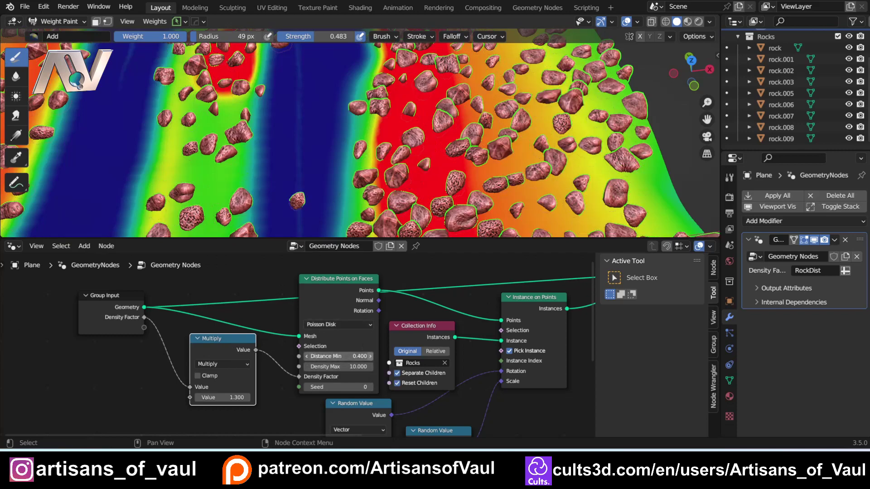
mouse_move(223, 116)
middle_mouse_down()
mouse_move(202, 156)
mouse_move(240, 145)
mouse_move(317, 158)
mouse_move(299, 176)
middle_mouse_up()
scroll(202, 155, "down", 4)
middle_click_drag(208, 210, 245, 204)
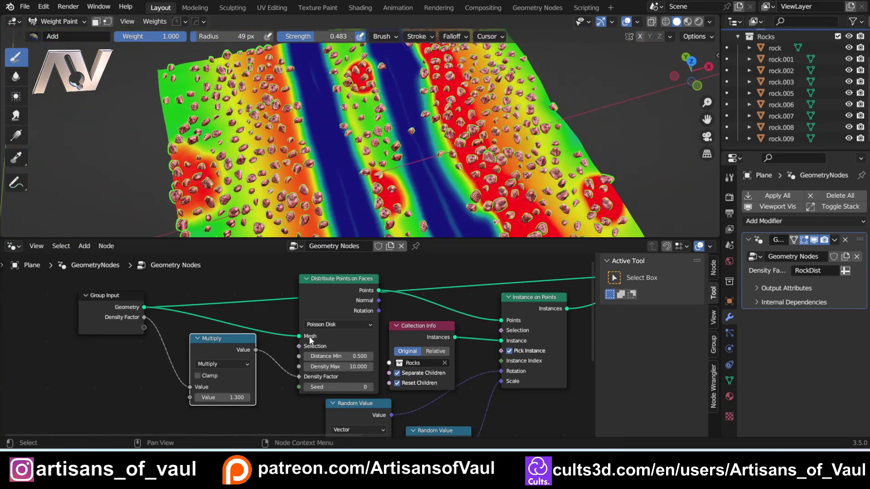
Step: Spread out the Group Input and Multiply nodes, and expose Distance Min and the Multiply value as group inputs
scroll(309, 336, "down", 1)
left_click_drag(145, 322, 120, 310)
left_click_drag(257, 341, 210, 352)
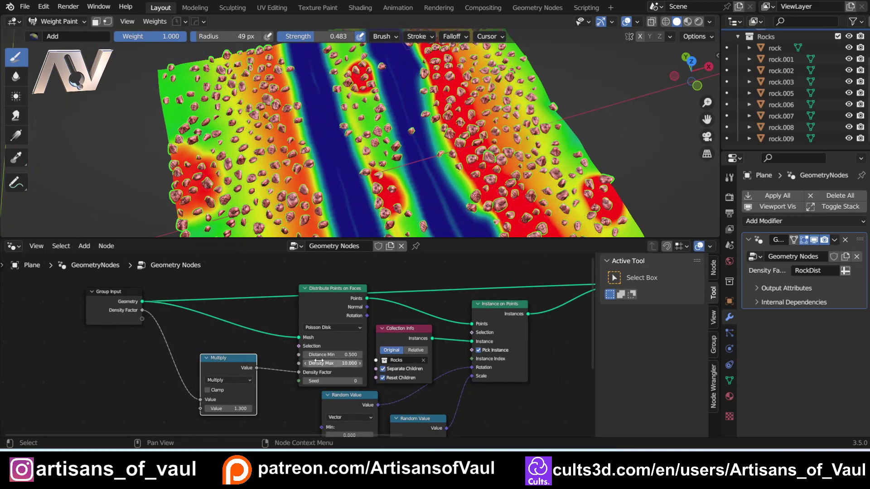
left_click_drag(298, 355, 140, 319)
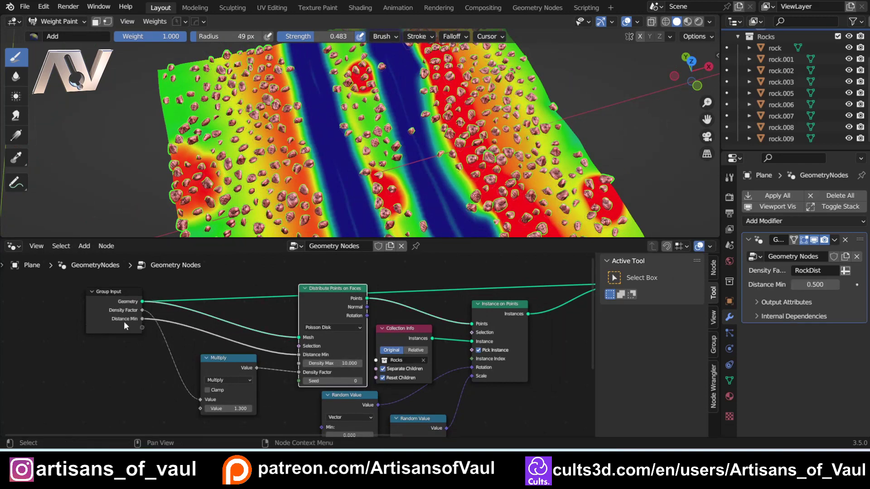
left_click_drag(200, 409, 144, 328)
scroll(307, 389, "down", 1)
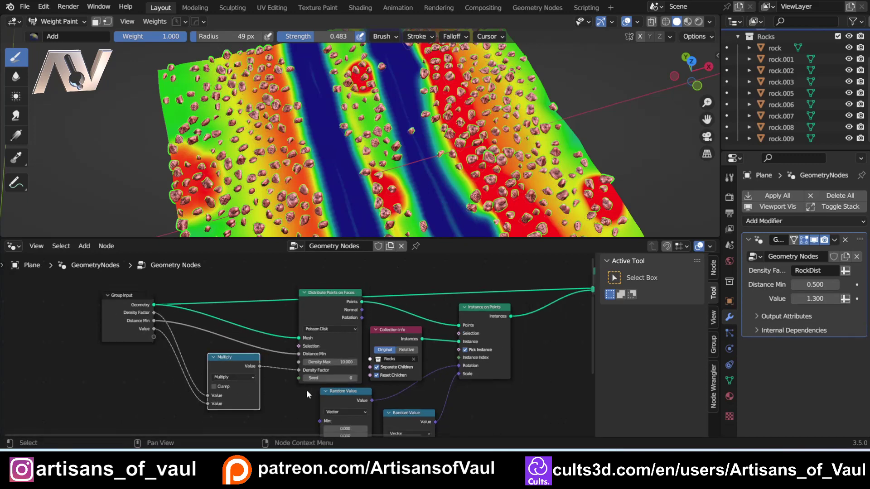
Step: Move the Collection Info node below the Multiply node and expose its collection as a group input
middle_click_drag(313, 413, 277, 376)
left_click_drag(367, 312, 170, 410)
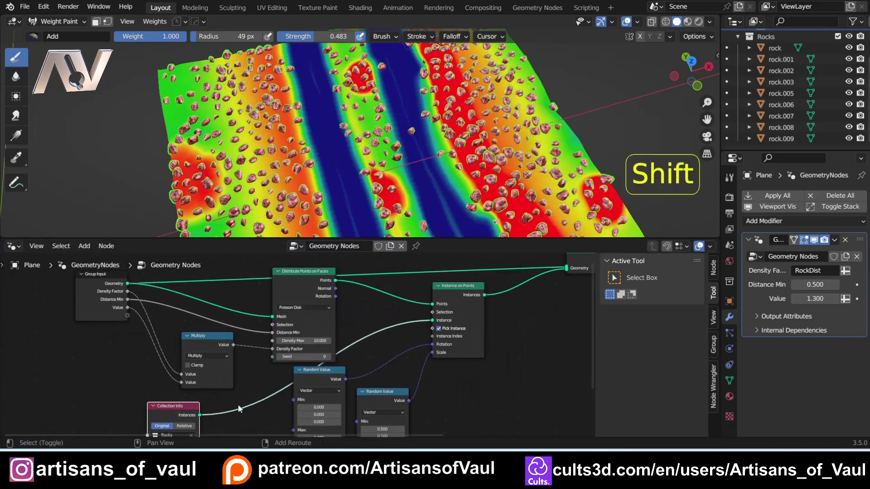
middle_click_drag(238, 405, 259, 376, "shift")
middle_click_drag(199, 382, 237, 382)
left_click_drag(217, 375, 255, 377)
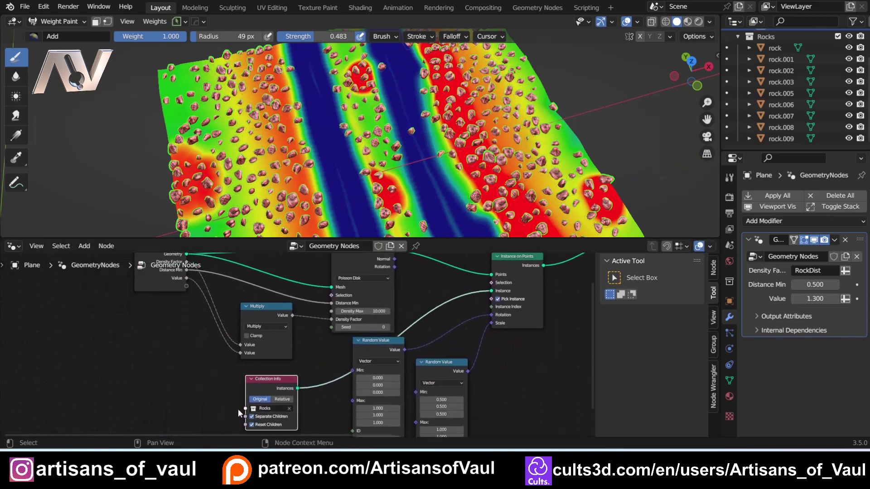
left_click_drag(238, 408, 186, 286)
Step: Move the Collection group input up directly beneath Geometry and rename it "Instance Collection"
scroll(186, 341, "up", 2, "shift")
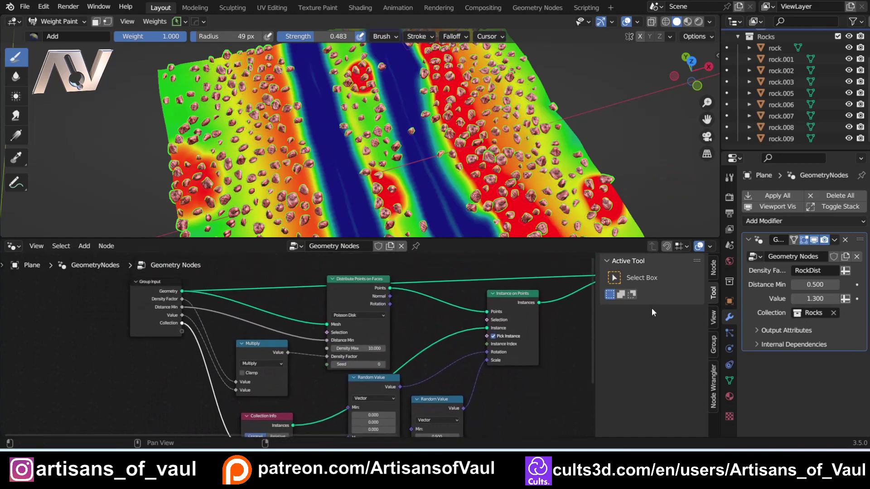
left_click(713, 345)
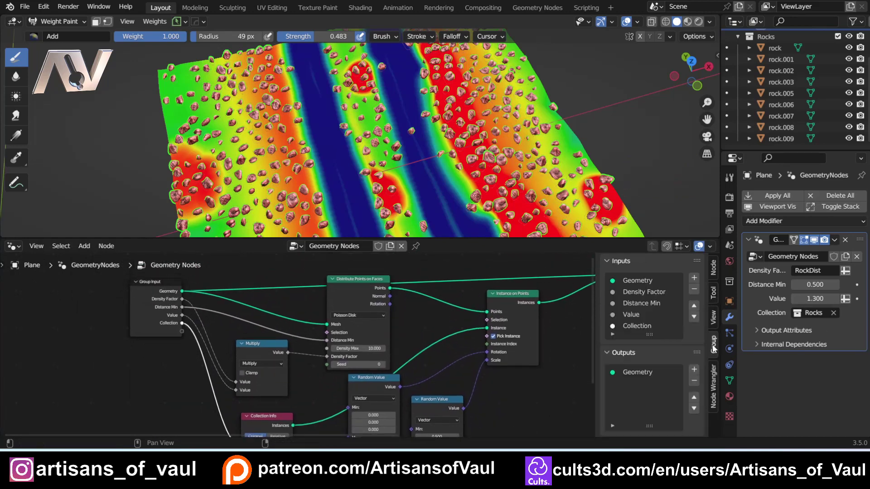
left_click(637, 325)
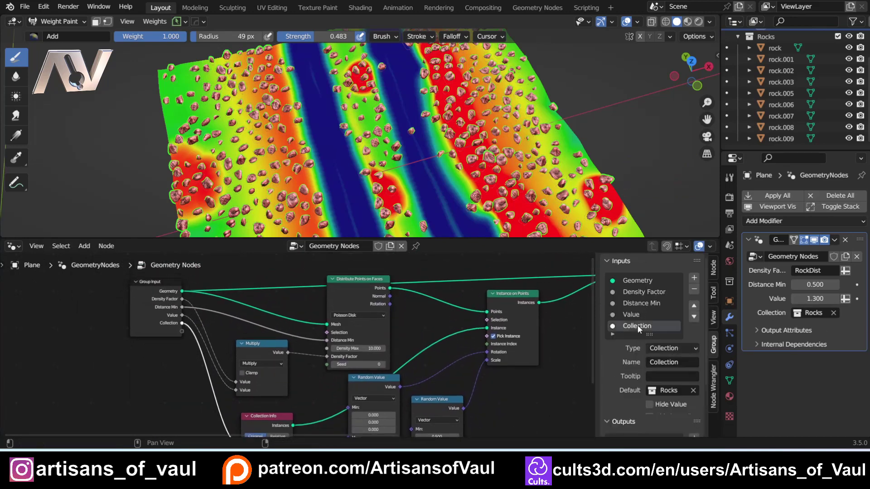
left_click(694, 305)
left_click(694, 305)
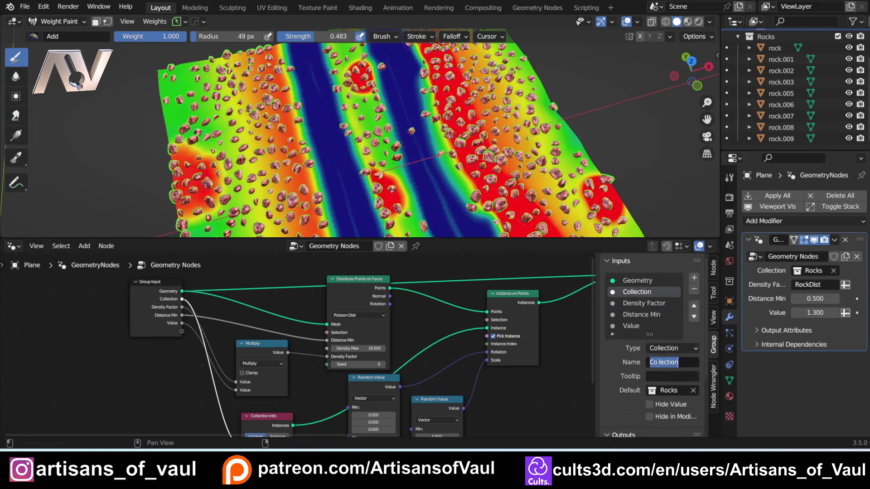
type("Instance")
Step: Rename the Distance Min group input as "Instance Min Distance"
left_click(635, 304)
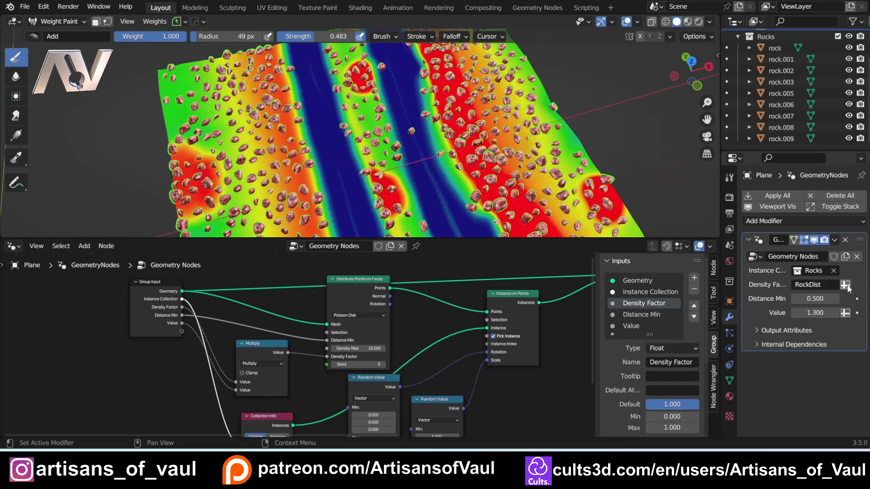
left_click(639, 316)
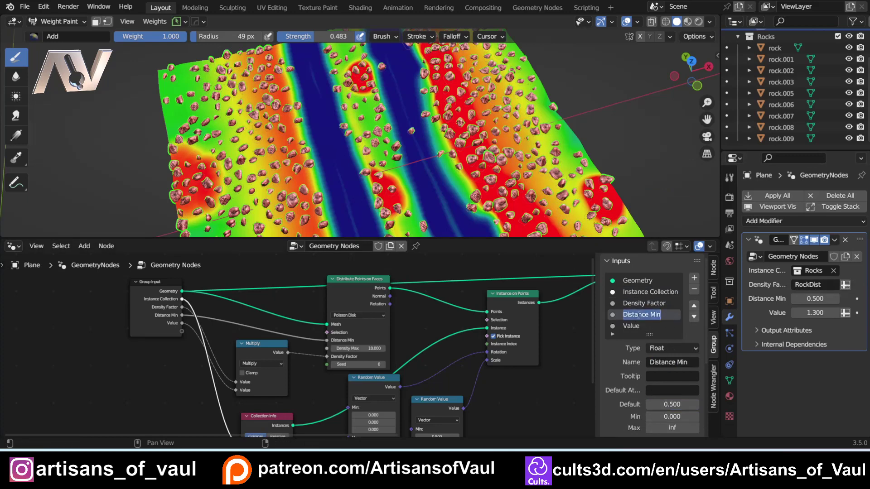
type("Instance Mi")
key("Return")
Step: Rename the Value group input as "Density Multiplier" and set its minimum to 0
left_click(639, 326)
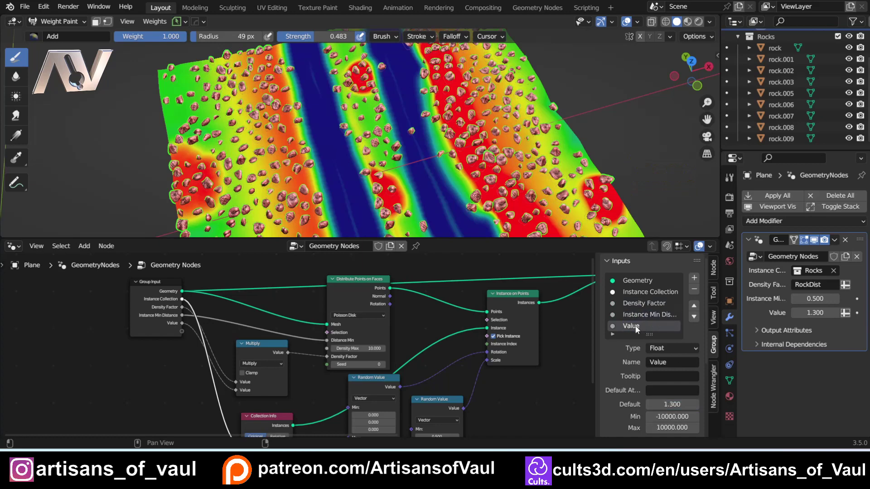
left_click(674, 362)
type("Density Multiplier")
key("Return")
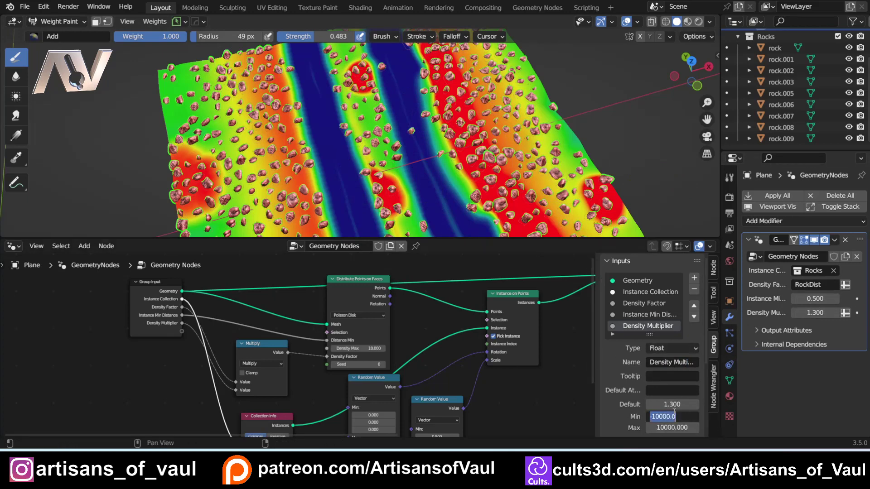
type("0")
key("Return")
left_click(651, 313)
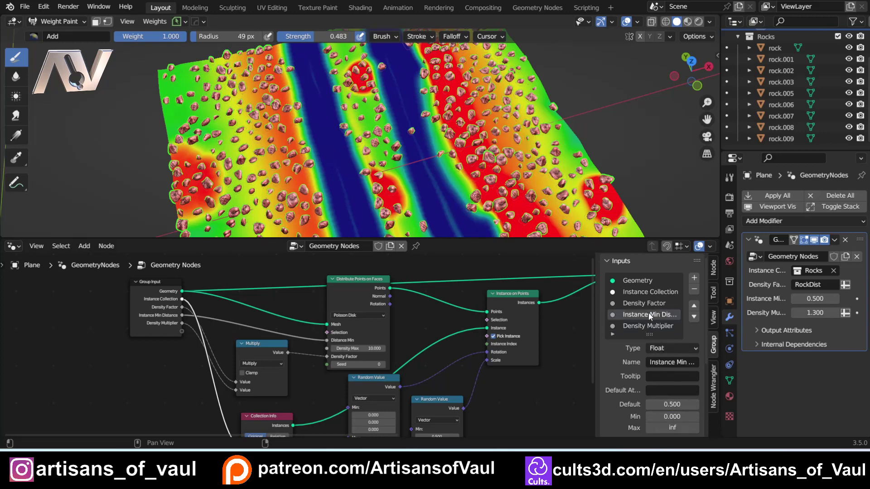
left_click(640, 303)
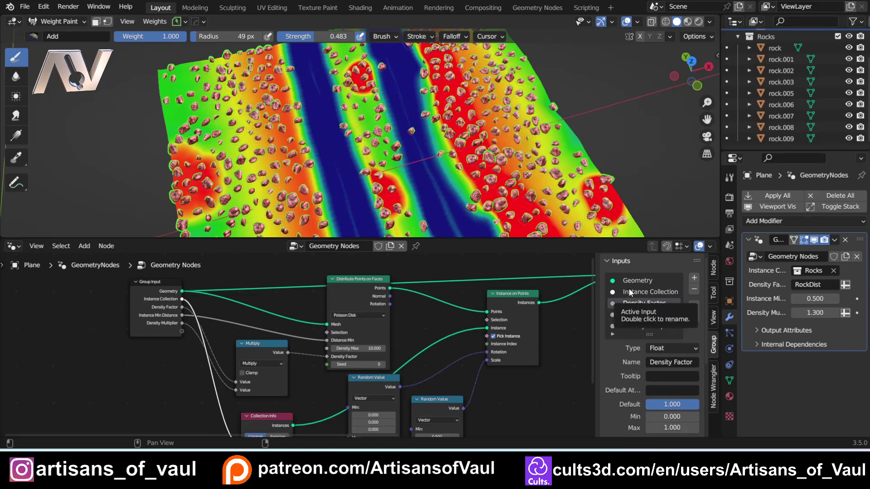
left_click(629, 292)
left_click(634, 280)
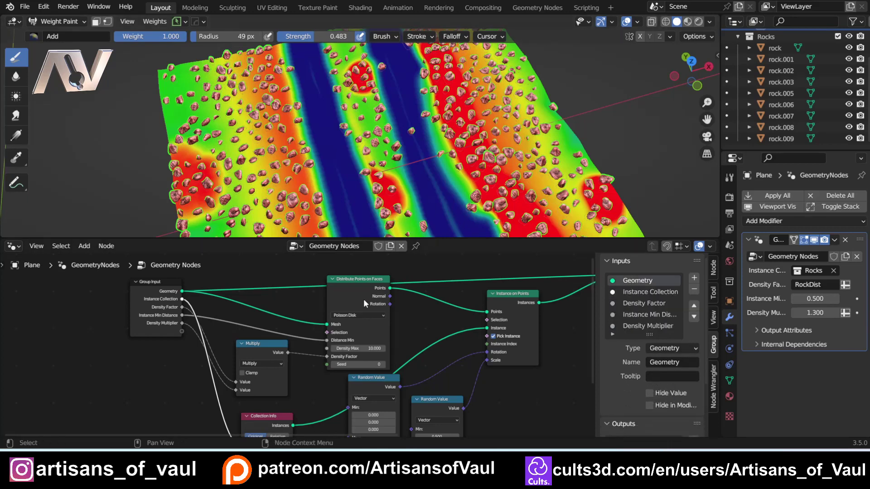
Step: Move the Join Geometry node up and farther from Instance on Points to make room between them
scroll(362, 304, "down", 3)
middle_click_drag(475, 331, 406, 325)
scroll(405, 325, "down", 3)
middle_click_drag(499, 276, 429, 303)
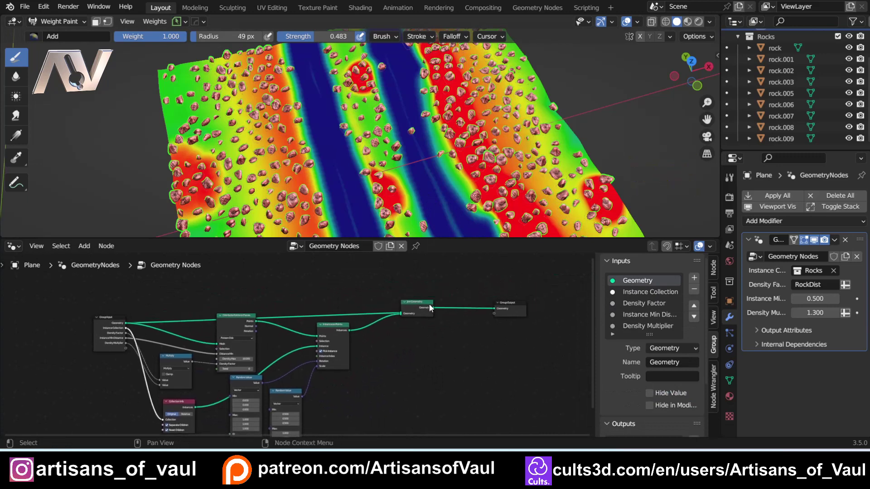
left_click_drag(429, 308, 464, 289)
scroll(471, 353, "up", 1)
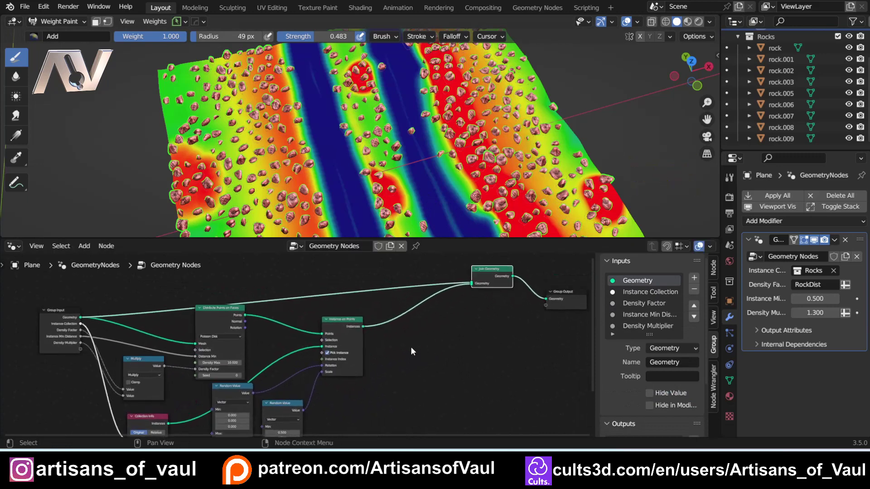
scroll(431, 335, "up", 1)
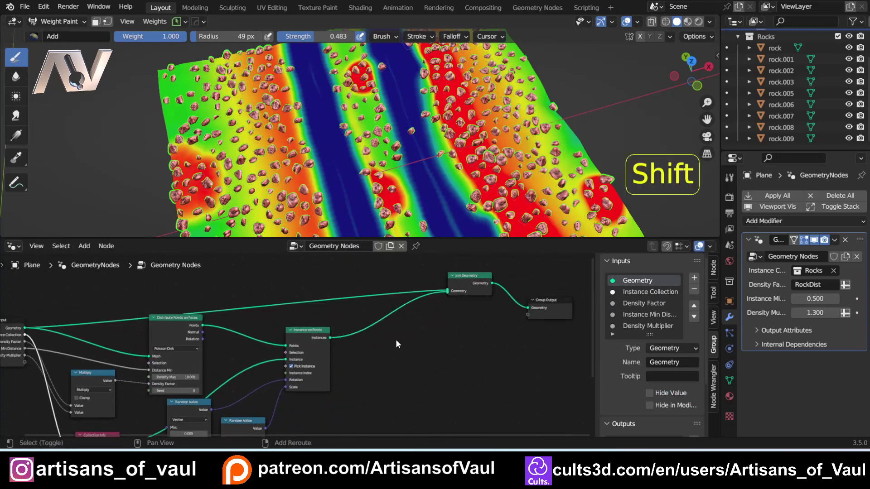
Step: Add a Realize Instances node between Instance on Points and Join Geometry, and inspect the rocks from a lower angle
key("shift+a")
left_click(376, 225)
type("reali")
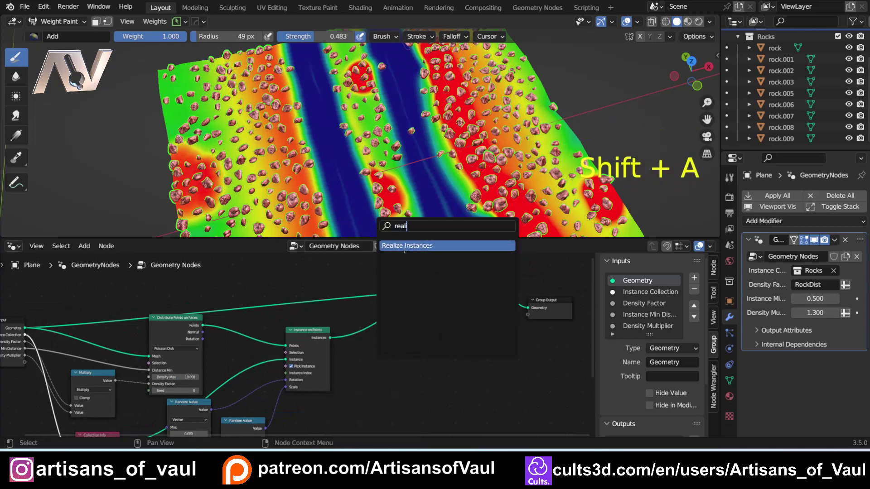
left_click(405, 248)
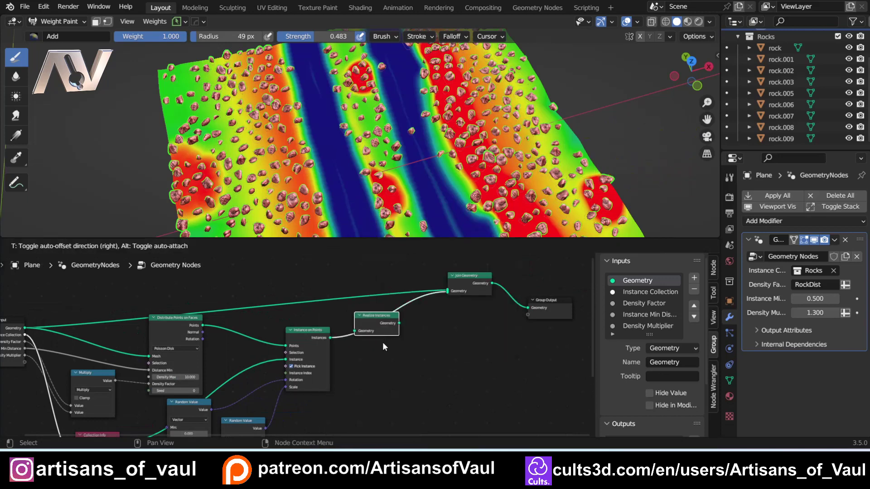
left_click(382, 340)
scroll(358, 203, "down", 3)
middle_click_drag(327, 198, 312, 134)
mouse_move(308, 178)
middle_mouse_down("shift")
mouse_move(328, 153)
mouse_move(351, 159)
mouse_move(363, 205)
mouse_move(379, 209)
mouse_move(441, 158)
middle_mouse_up("shift")
scroll(359, 161, "up", 4)
scroll(377, 192, "down", 4)
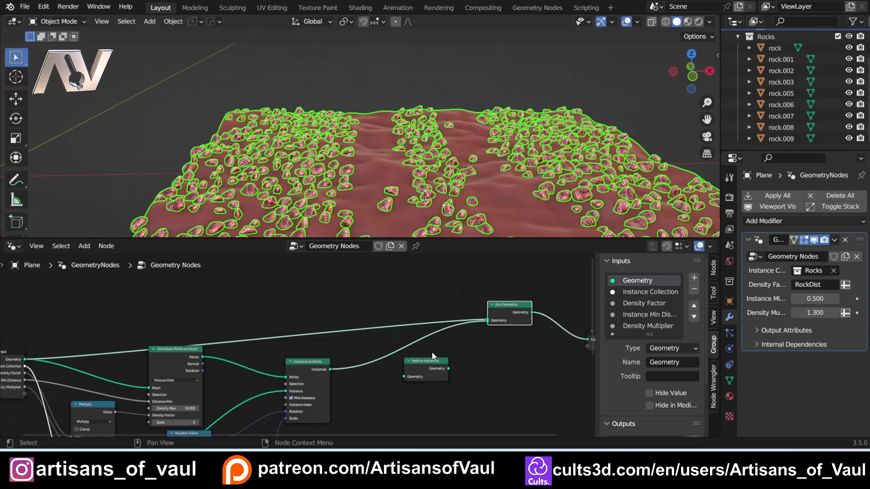
Step: Insert the detached Realize Instances node into the link from Instance on Points and position it close to Join Geometry
middle_click_drag(432, 354, 459, 321)
left_click_drag(459, 330, 444, 312)
middle_click_drag(385, 211, 364, 177, "shift")
left_click_drag(436, 312, 449, 312)
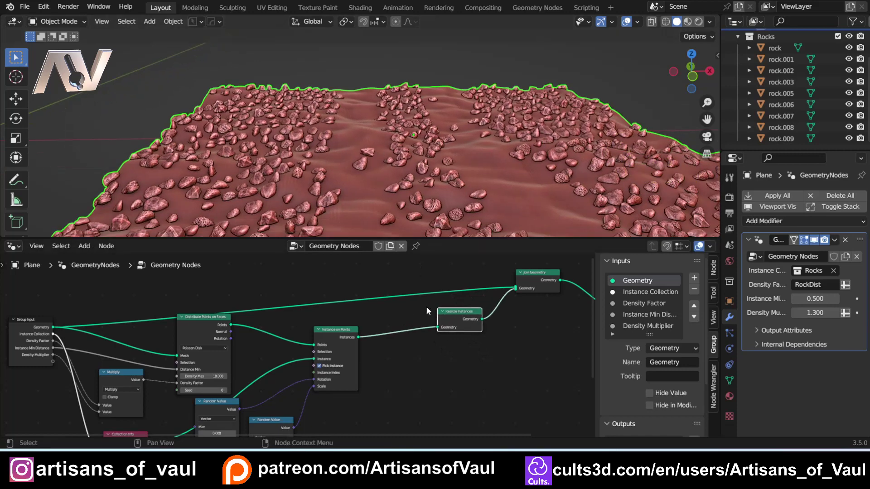
scroll(422, 345, "up", 1)
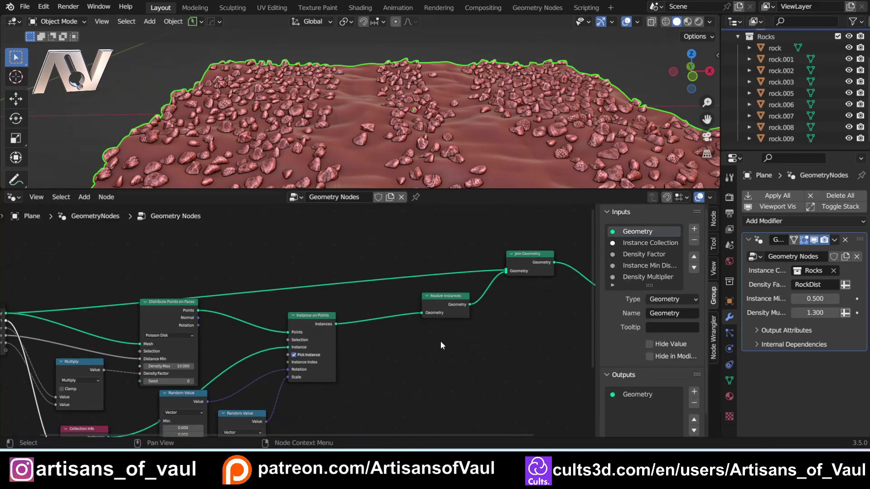
middle_click_drag(440, 341, 404, 338)
left_click_drag(407, 305, 431, 297)
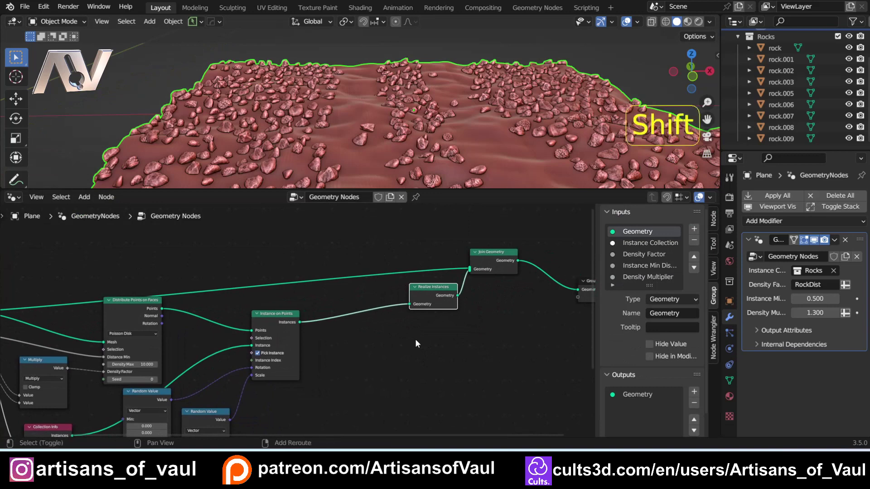
Step: Add a Math node below Realize Instances and set its operation to Compare
key("shift+a")
left_click(387, 224)
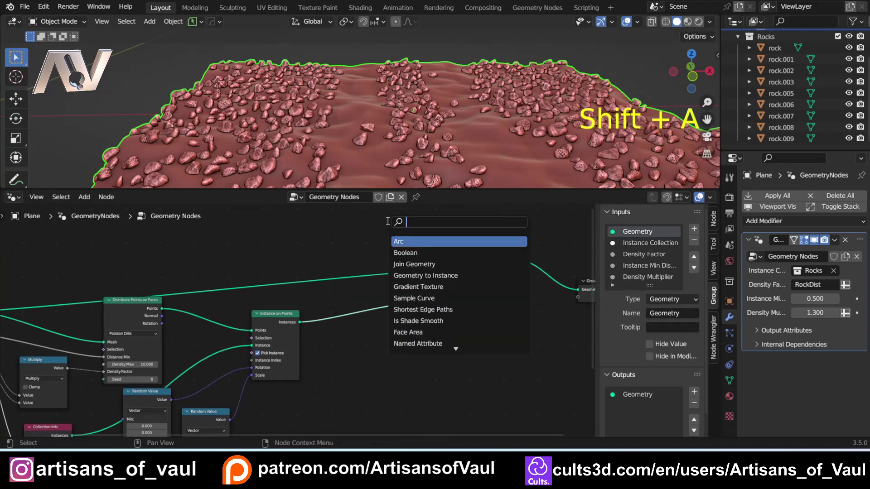
type("math")
key("Return")
left_click(386, 376)
left_click(393, 371)
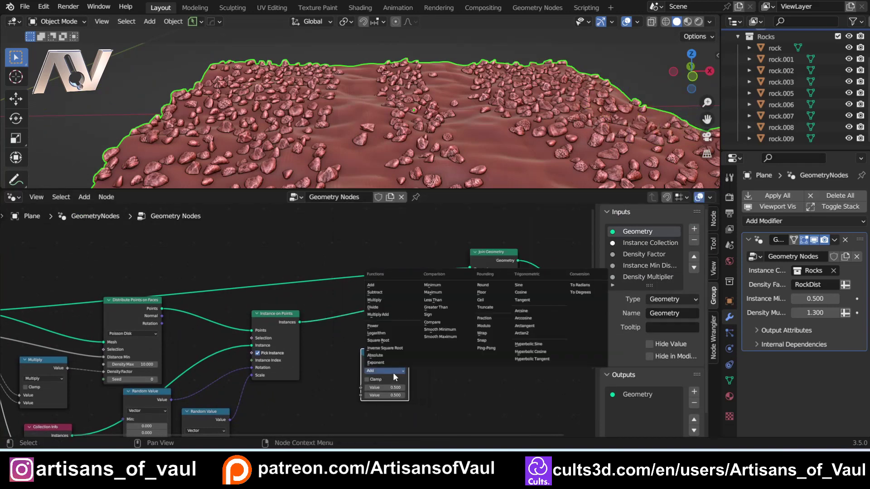
left_click(443, 322)
Step: Add a Switch node beside the Compare node
left_click(442, 224)
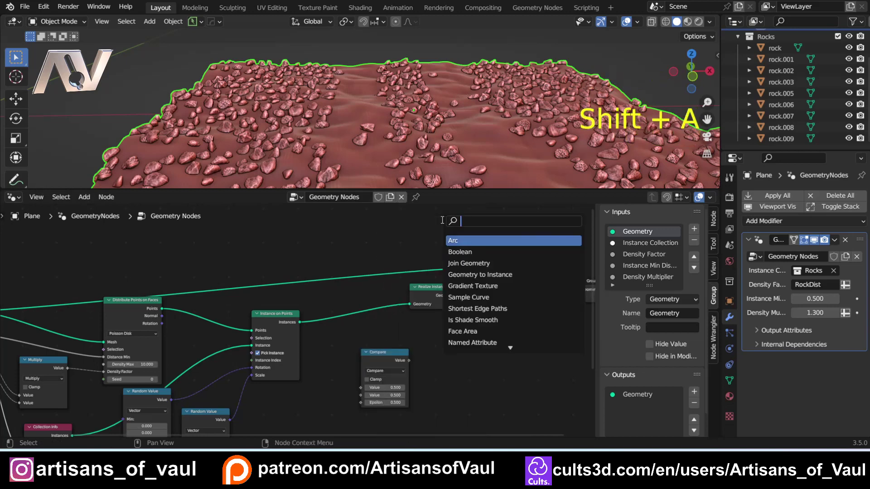
type("sw")
left_click(464, 239)
left_click(475, 363)
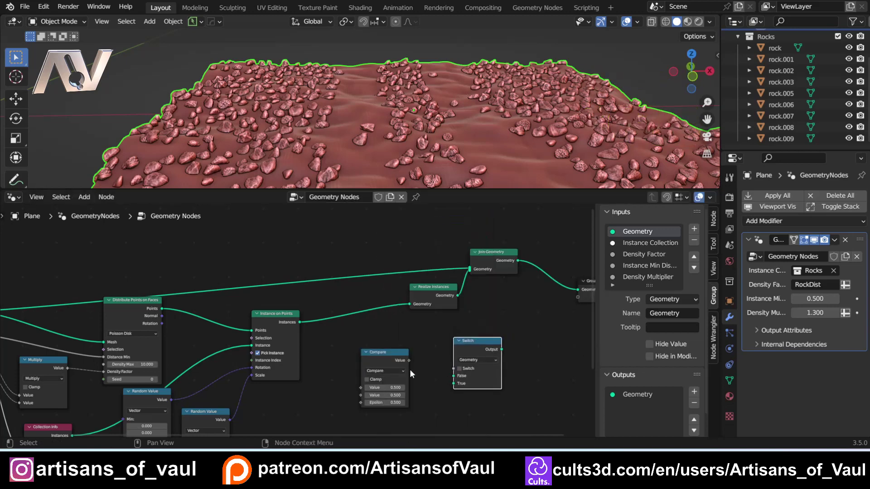
Step: Place the Switch node before Join Geometry and connect the Realize Instances output to its True input only
left_click_drag(385, 352, 364, 373)
left_click_drag(434, 287, 356, 320)
left_click_drag(470, 341, 423, 298)
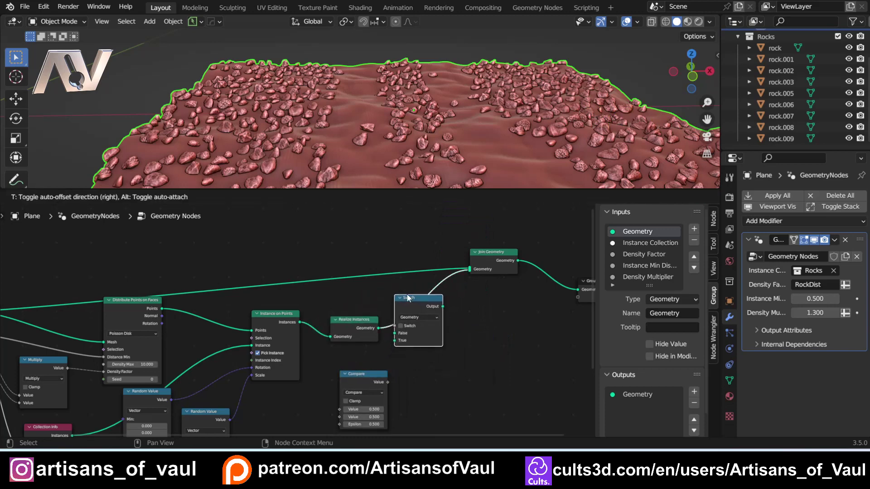
right_click_drag(398, 325, 390, 339, "ctrl")
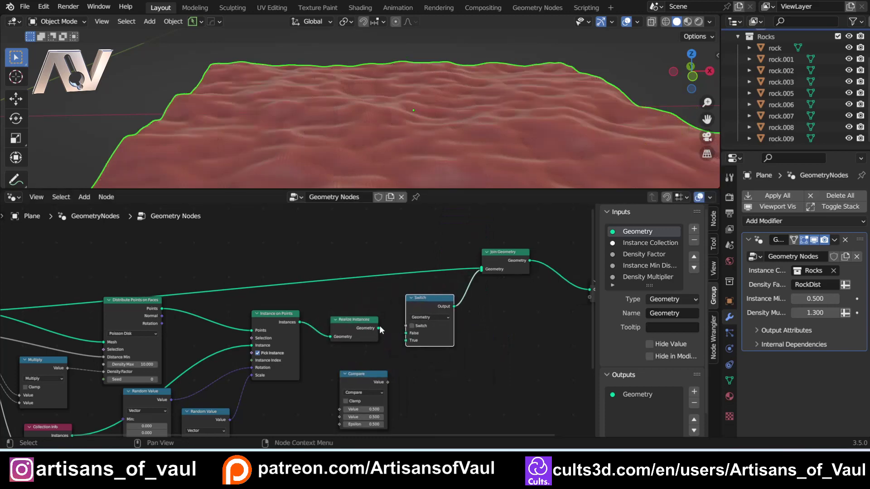
left_click_drag(379, 328, 406, 342)
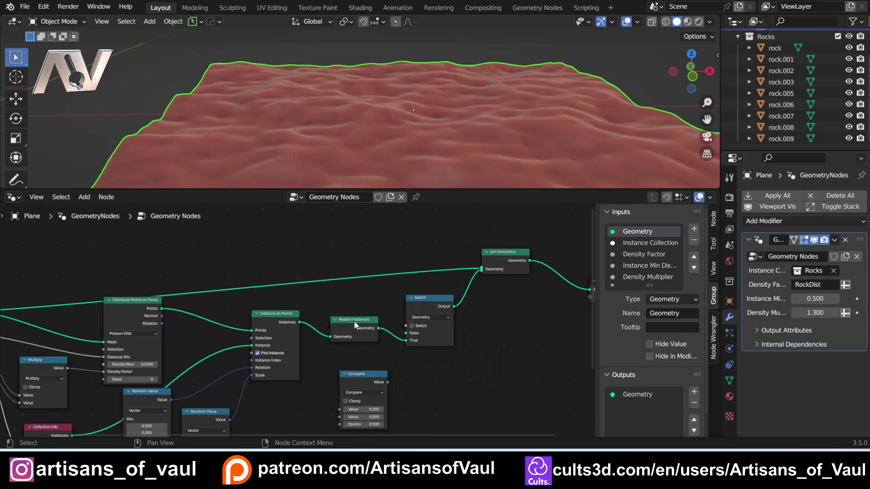
Step: Connect Instance on Points directly to the Switch's False input, then lower the instancing node and place Compare above Realize Instances
left_click_drag(354, 321, 360, 339)
left_click_drag(304, 322, 347, 355)
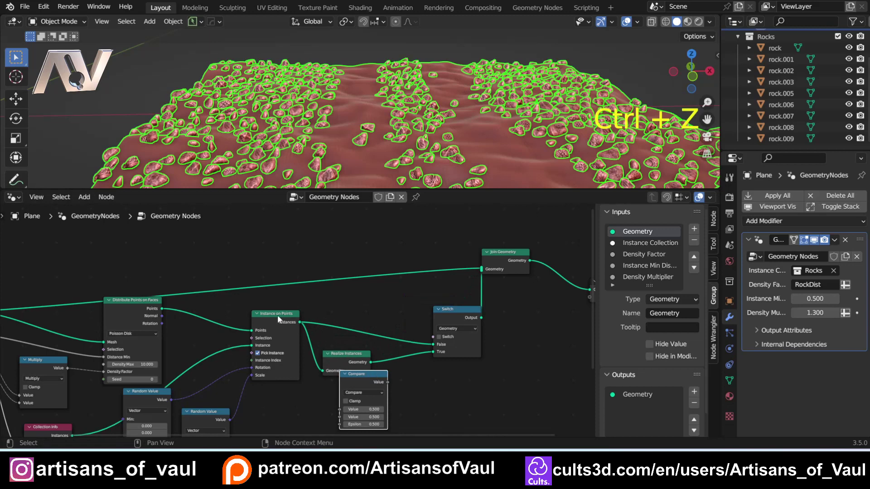
left_click_drag(277, 315, 286, 371)
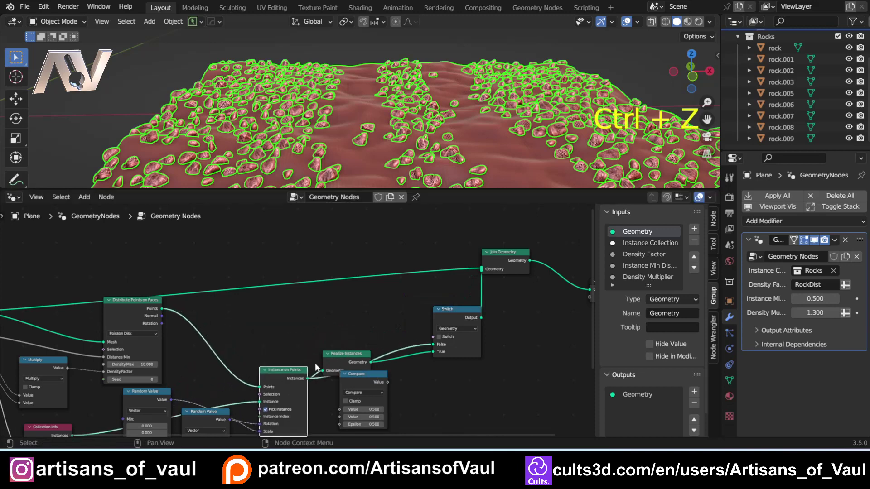
left_click_drag(333, 357, 332, 359)
left_click_drag(382, 375, 396, 294)
middle_click_drag(288, 315, 382, 310, "shift")
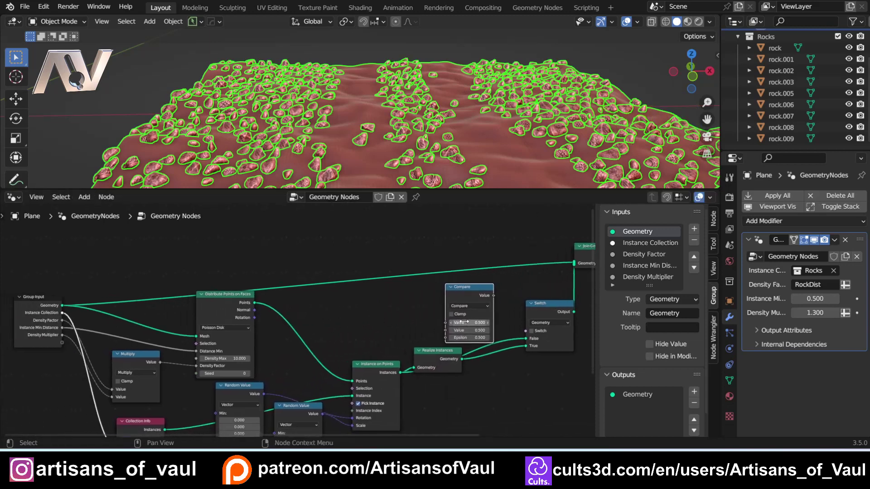
Step: Set the Compare node's Epsilon to 0 and its second value to 1
left_click_drag(467, 339, 440, 339)
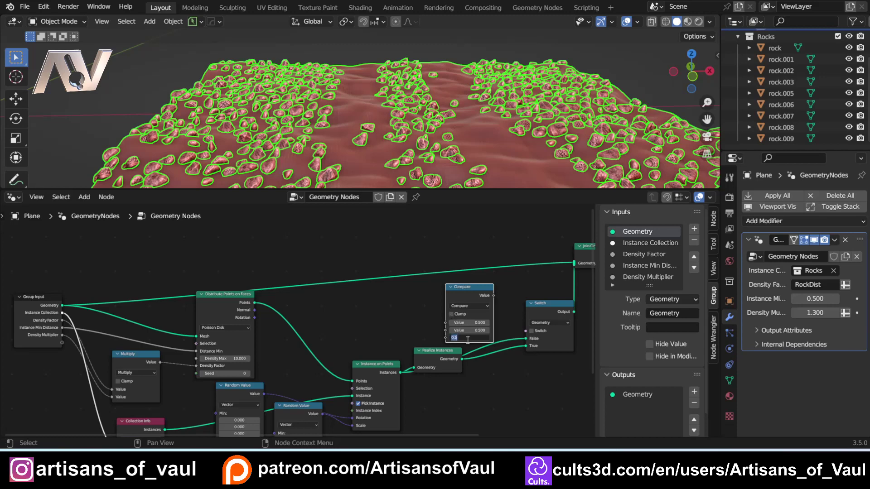
key("KP_Decimal")
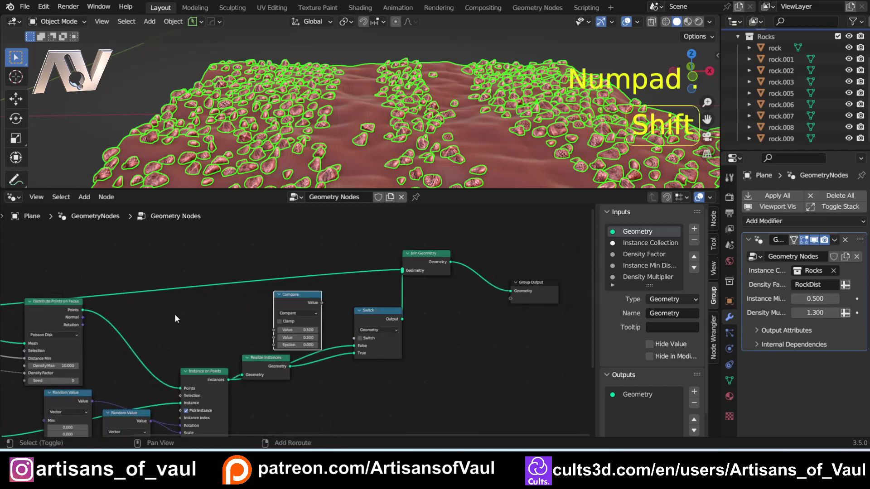
middle_click_drag(175, 314, 573, 328, "shift")
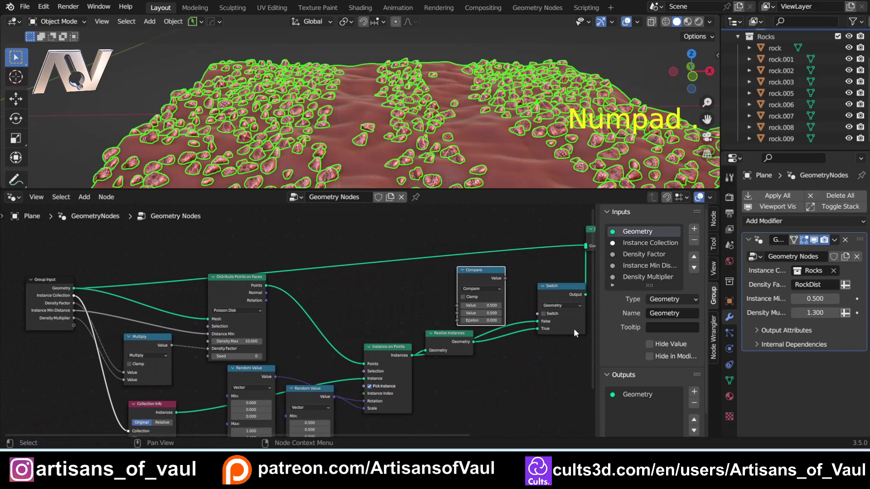
left_click(482, 314)
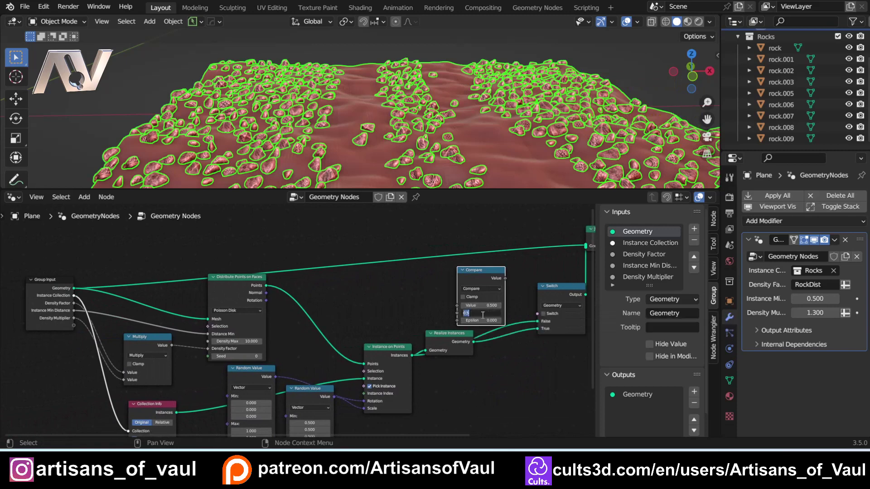
type("1")
key("Return")
Step: Expose the Compare node's first value as a group input and rename that input "1 to Realise"
left_click_drag(457, 306, 71, 325)
left_click_drag(678, 246, 679, 258)
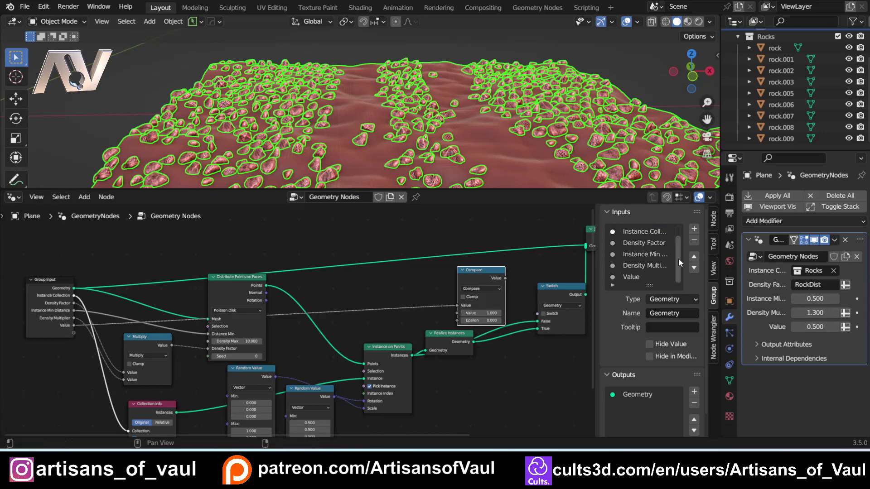
left_click(632, 276)
left_click(668, 312)
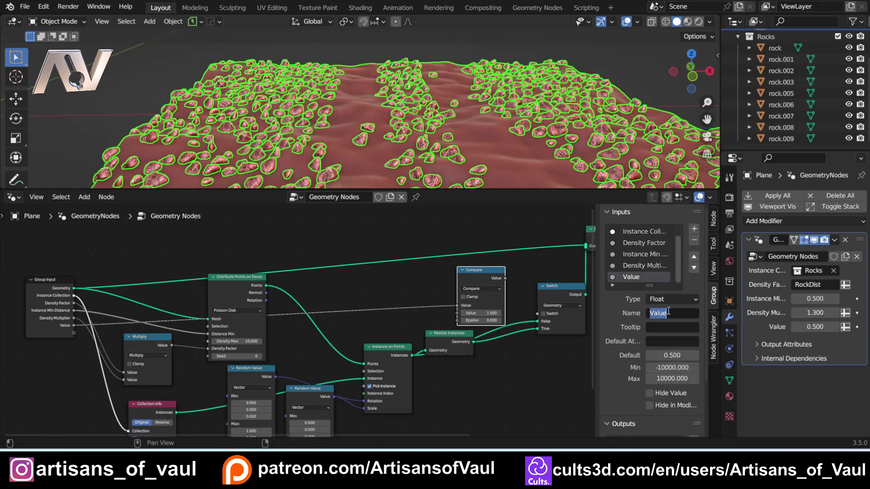
type("1 to Realise")
key("Return")
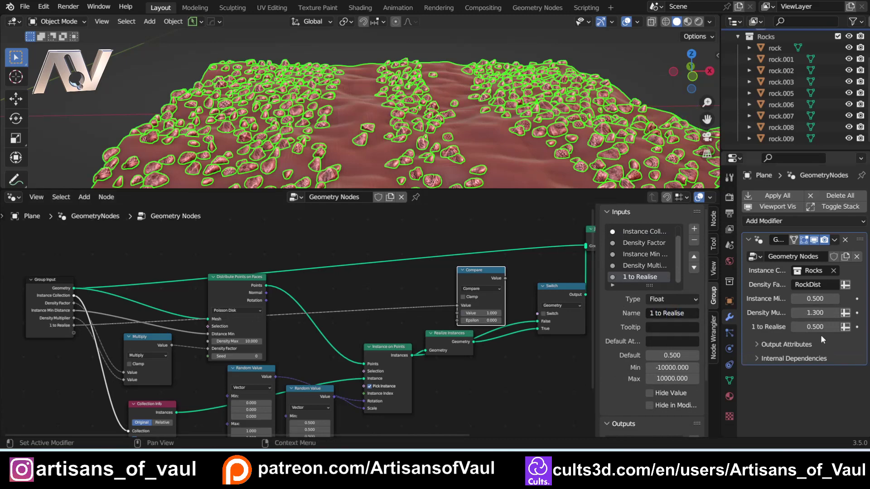
Step: Set the modifier's 1 to Realise value to 0 and give the group input a minimum of 0, maximum of 1 and default of 0
left_click(821, 327)
type("0")
key("Return")
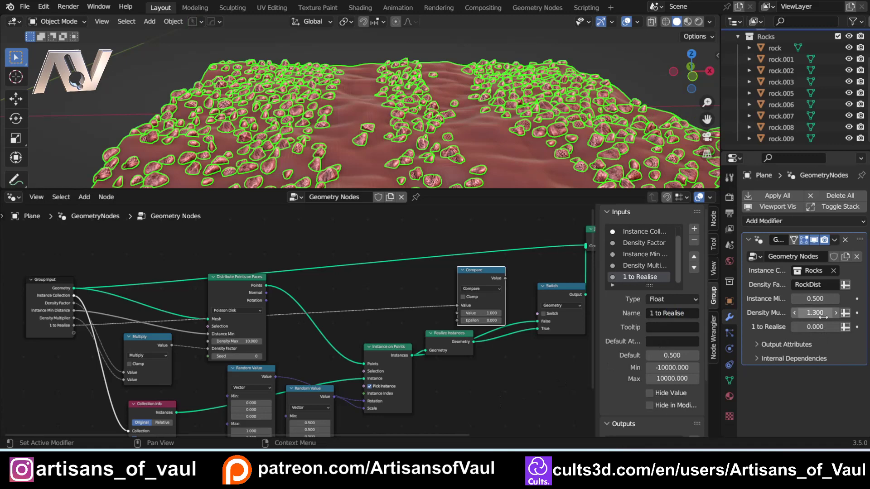
left_click(680, 368)
type("0")
key("Tab")
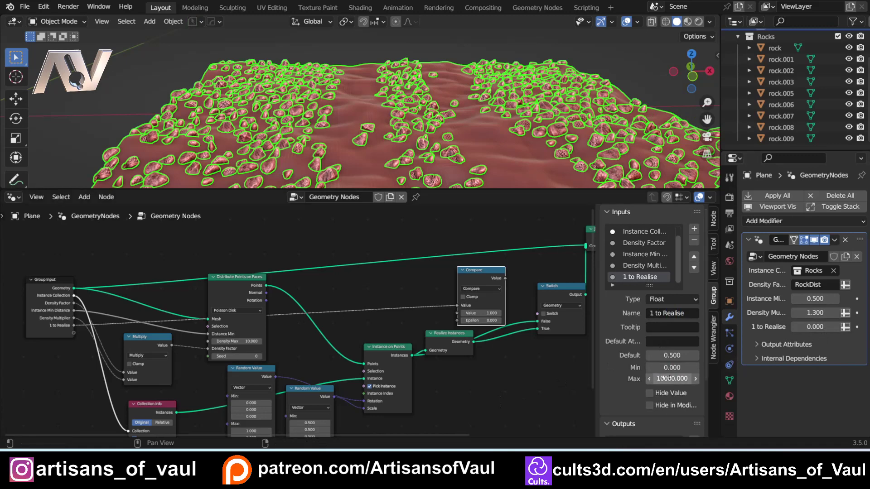
type("1")
key("Return")
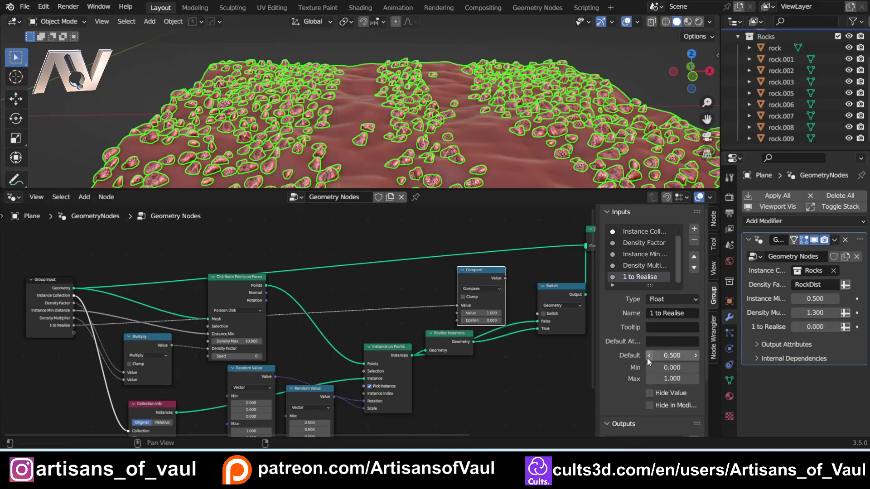
left_click(660, 356)
type("0")
key("Return")
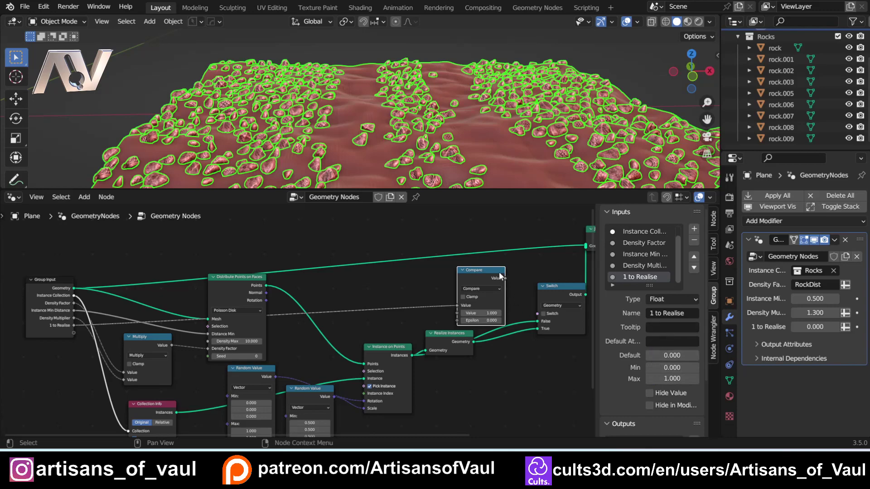
Step: Connect the Compare node's output to the Switch node's Switch input and enlarge the 3D viewport to show the whole terrain
left_click_drag(485, 275, 537, 314)
middle_click_drag(376, 152, 368, 139)
scroll(368, 140, "down", 2)
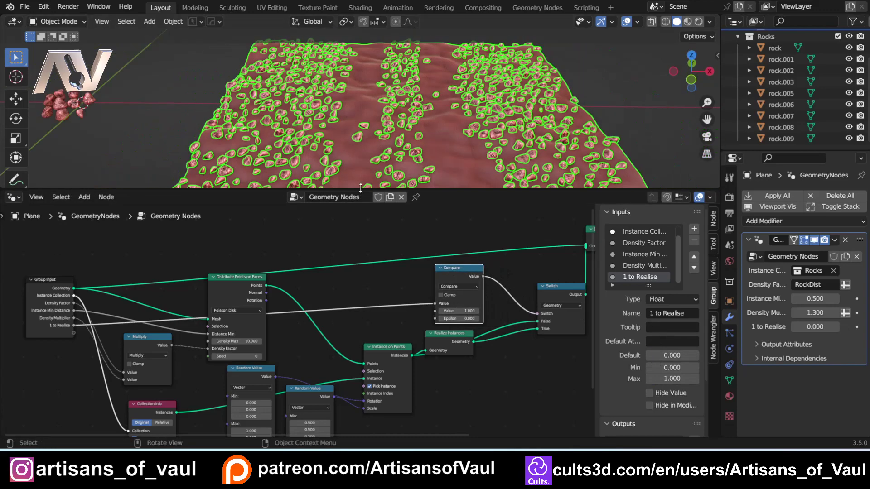
left_click_drag(361, 189, 354, 265)
Step: Try a 1 to Realise value of 1 in the modifier and undo the change
left_click(802, 327)
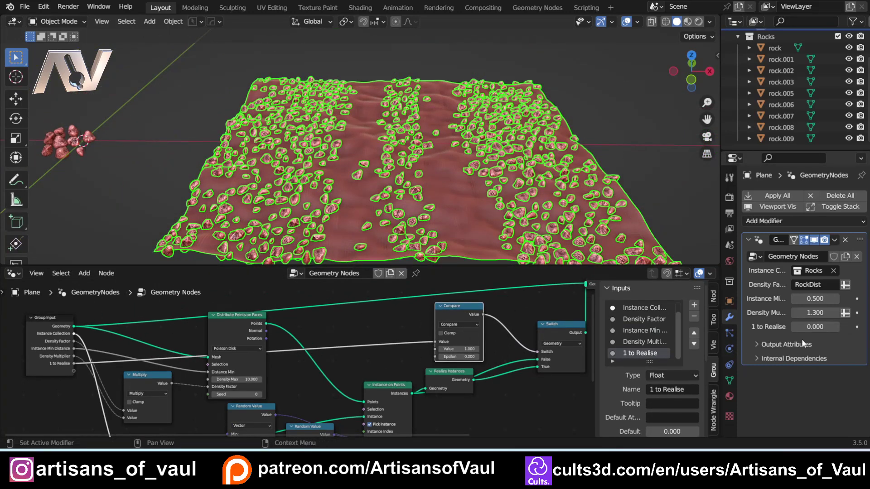
type("1")
key("Return")
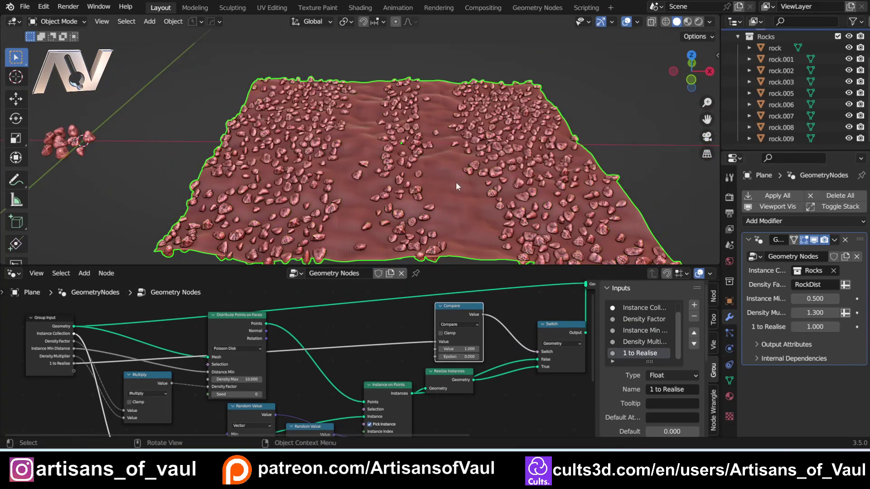
key("ctrl+z")
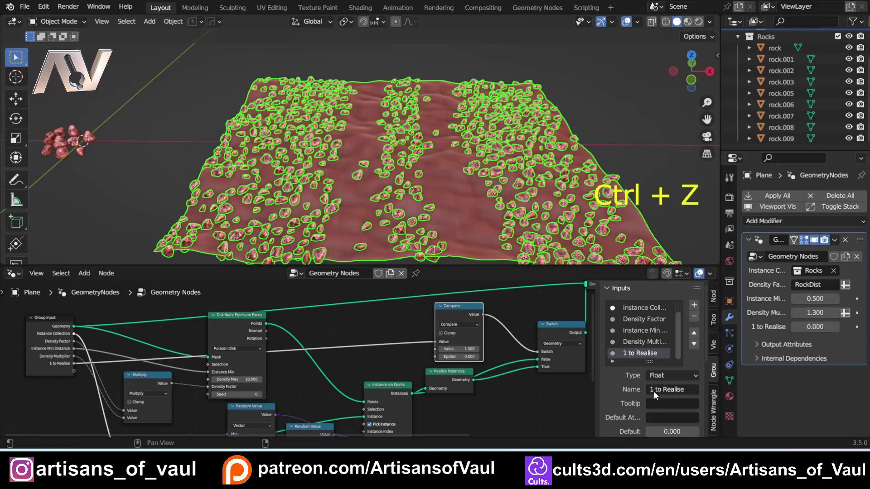
Step: Change the 1 to Realise input's type to Integer and test its modifier value at 1 and 0, ending on 0
left_click(667, 376)
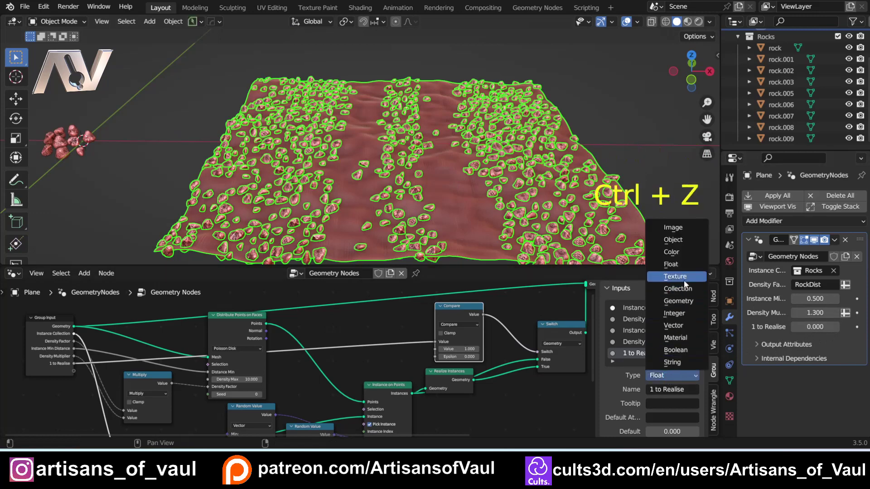
left_click(674, 313)
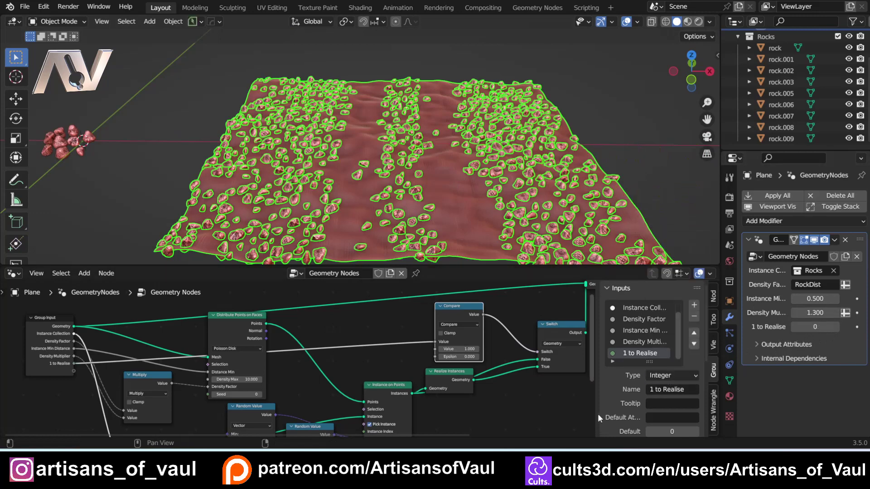
left_click(836, 327)
left_click(794, 327)
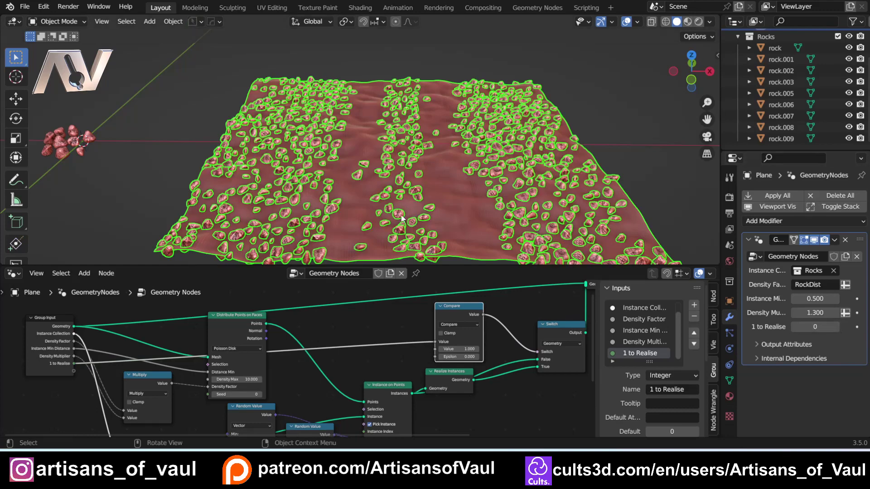
left_click(837, 327)
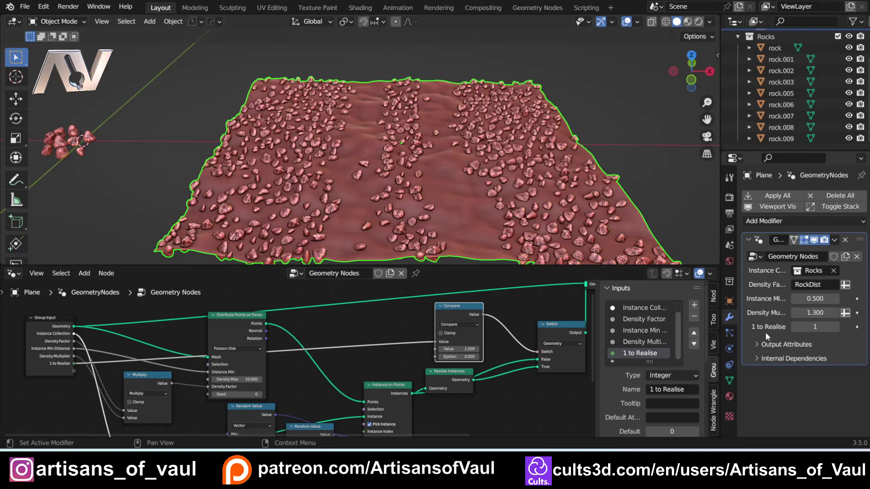
left_click(794, 327)
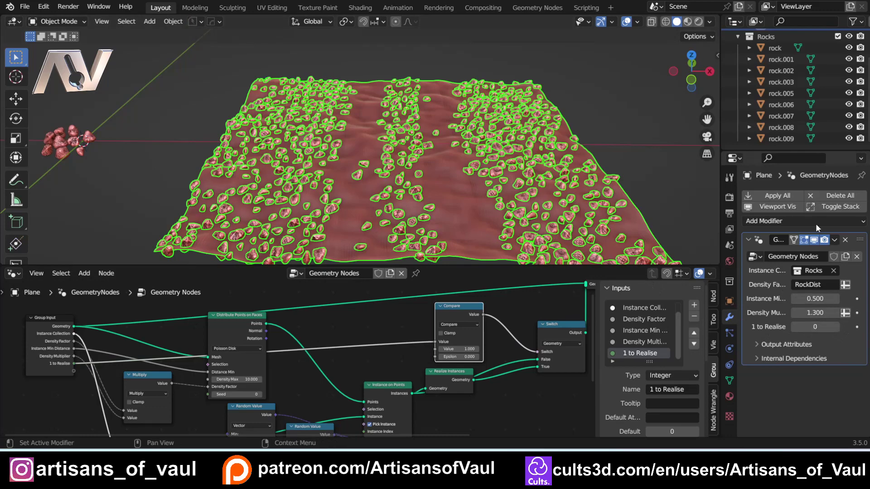
Step: Try applying the Geometry Nodes modifier with instances left unrealized, and undo the application
left_click(834, 240)
left_click(777, 254)
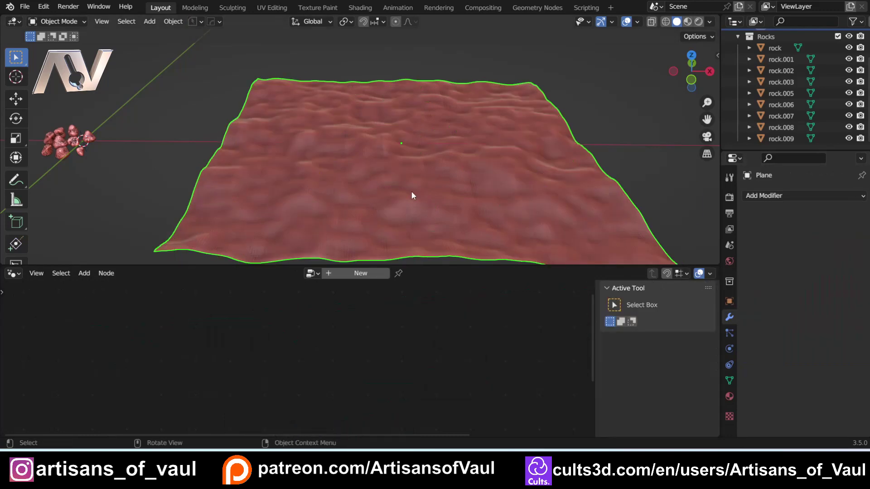
key("ctrl+z")
Step: Set 1 to Realise to 1, test applying the Geometry Nodes modifier, and undo the application
left_click(835, 327)
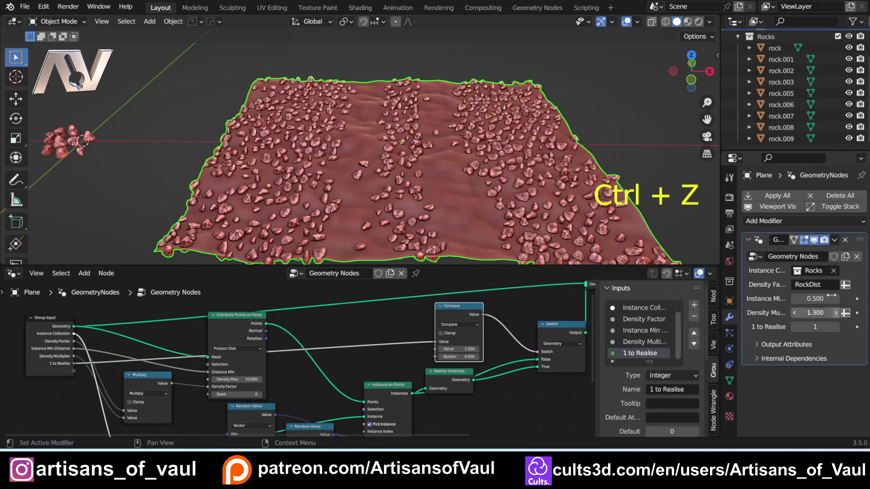
left_click(834, 240)
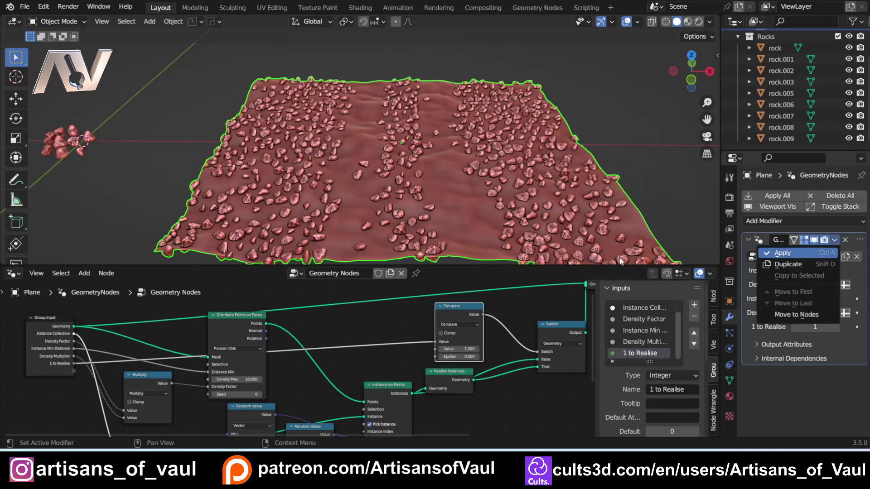
left_click(778, 254)
key("ctrl+z")
key("ctrl+z")
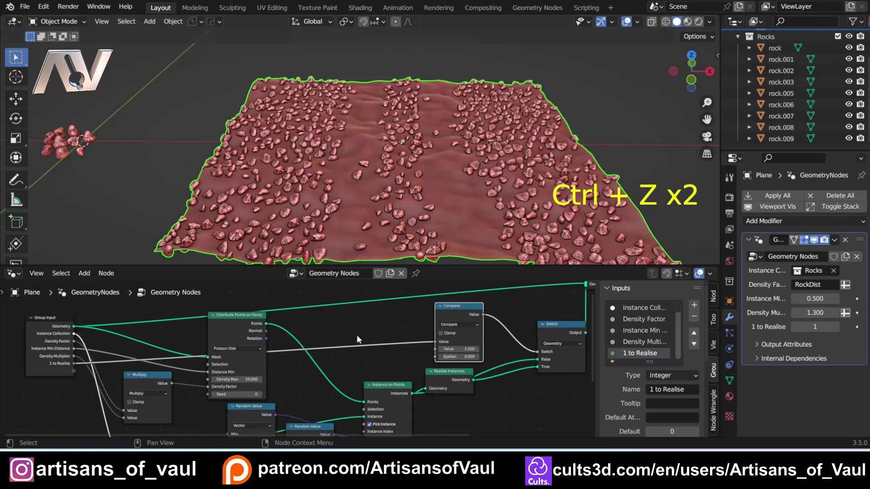
middle_click_drag(357, 335, 360, 327)
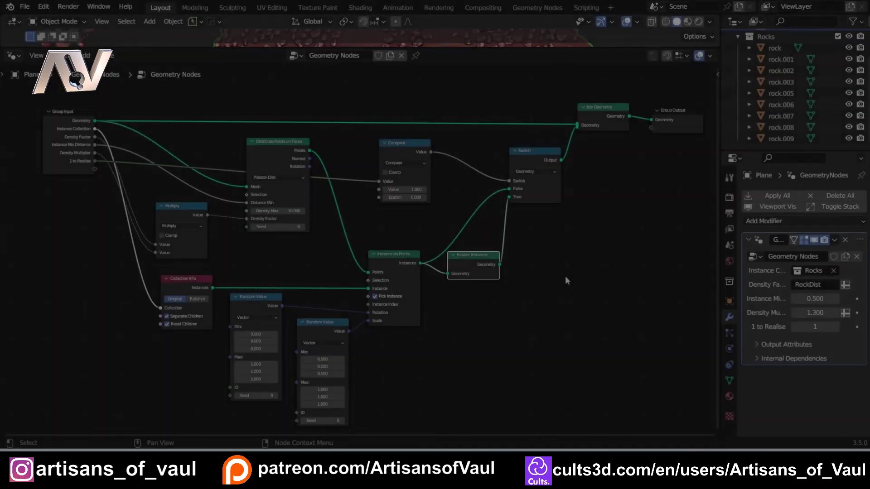